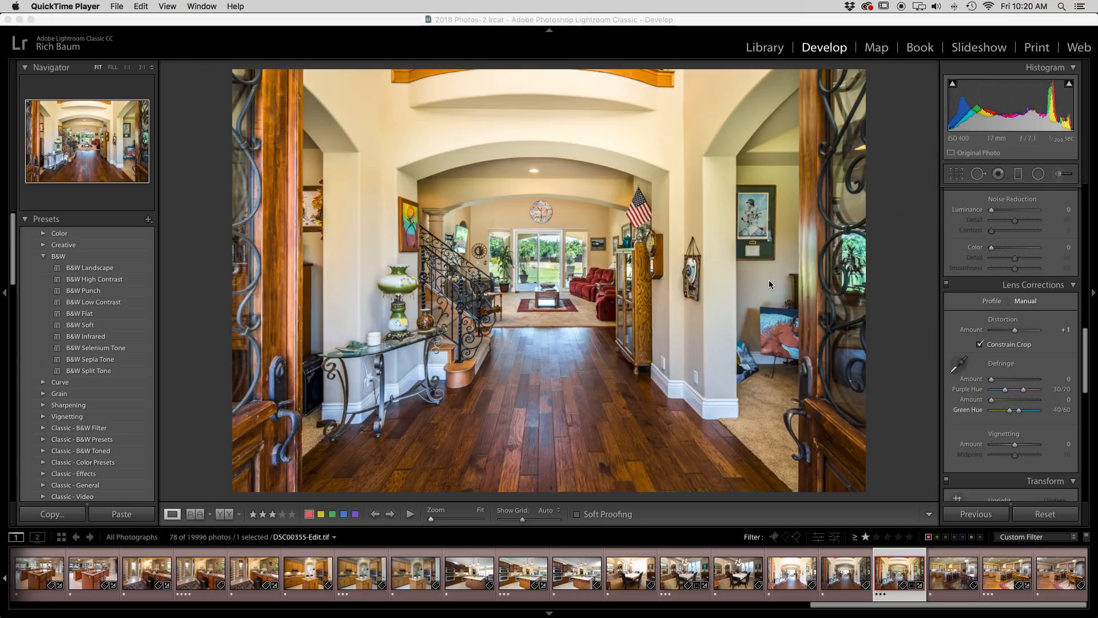
Step: Open the bright entryway photo DSC00355.ARW and set its Highlights to −100 and Exposure to −0.40
left_click(800, 574)
left_click(800, 573)
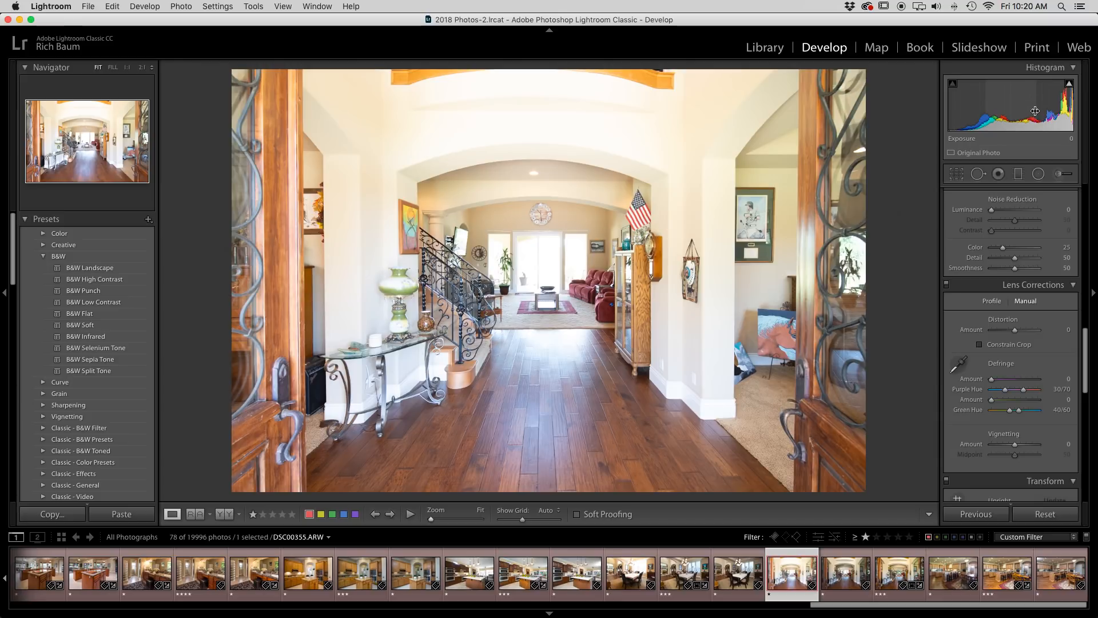
scroll(1008, 274, "up", 15)
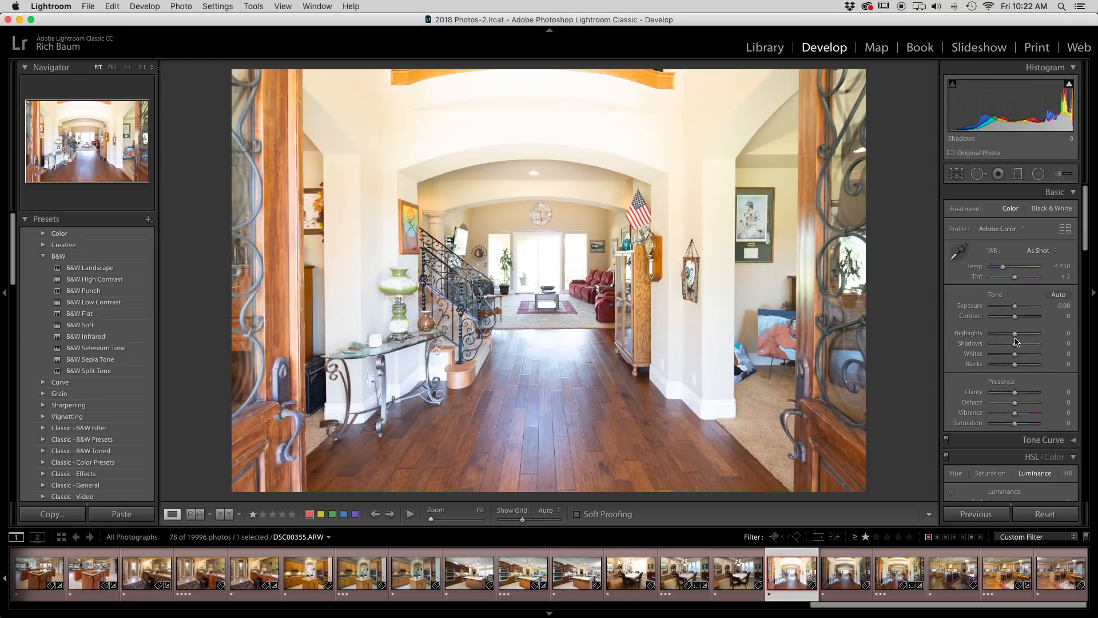
left_click_drag(1016, 334, 991, 334)
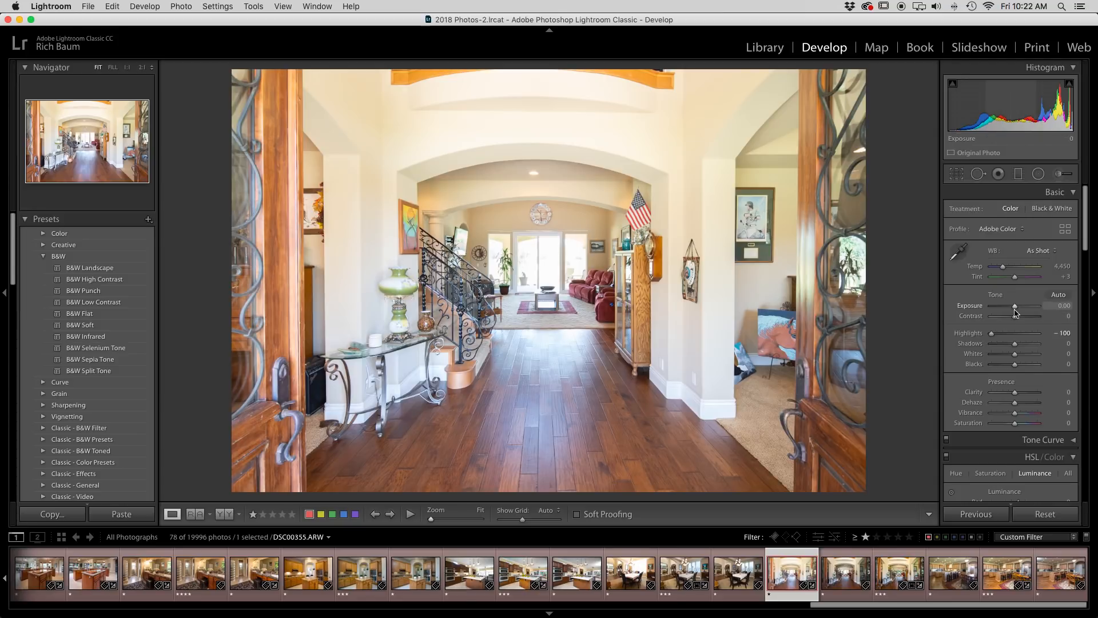
left_click_drag(1016, 310, 1014, 310)
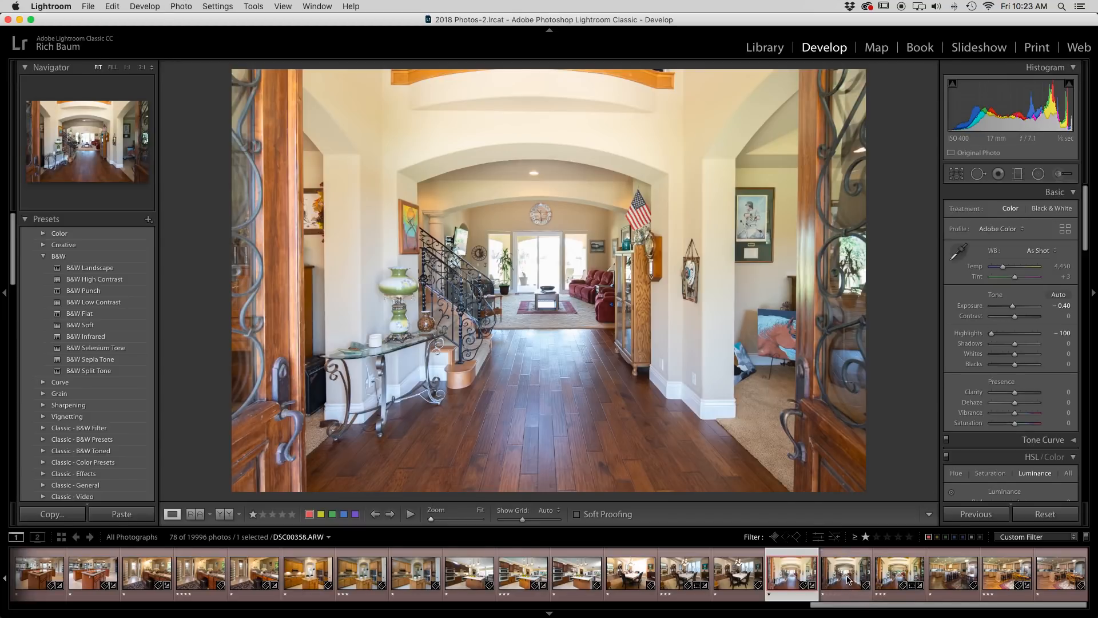
Step: Apply the ZZZ Full Bump + preset to the darker entryway photo DSC00358.ARW and set its Exposure to −0.20
left_click(849, 579)
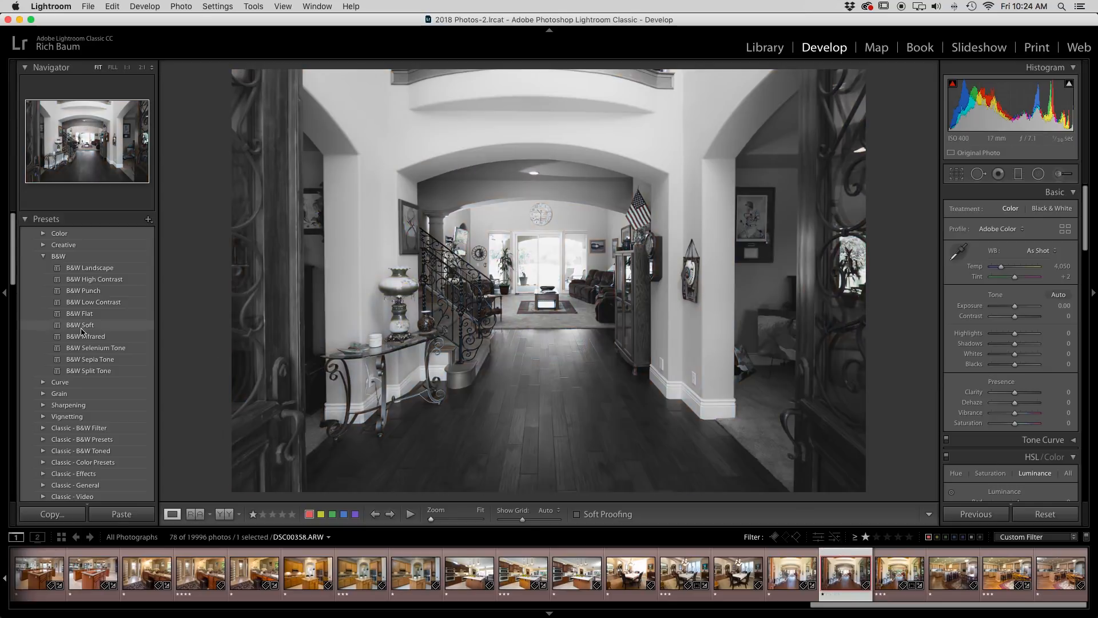
scroll(87, 329, "down", 5)
scroll(87, 329, "down", 15)
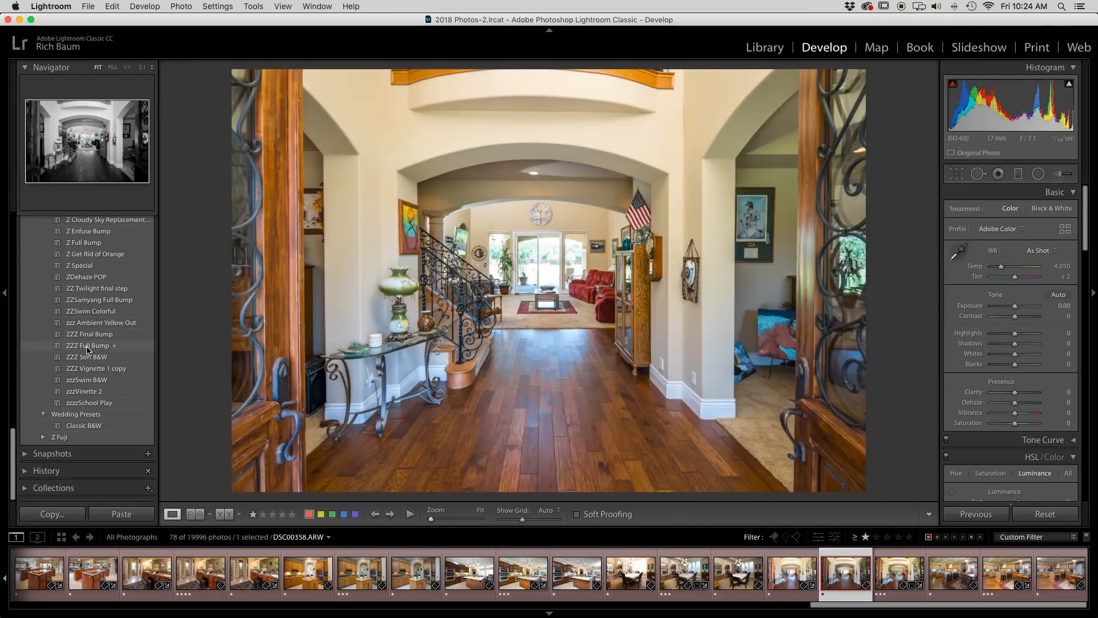
left_click(88, 346)
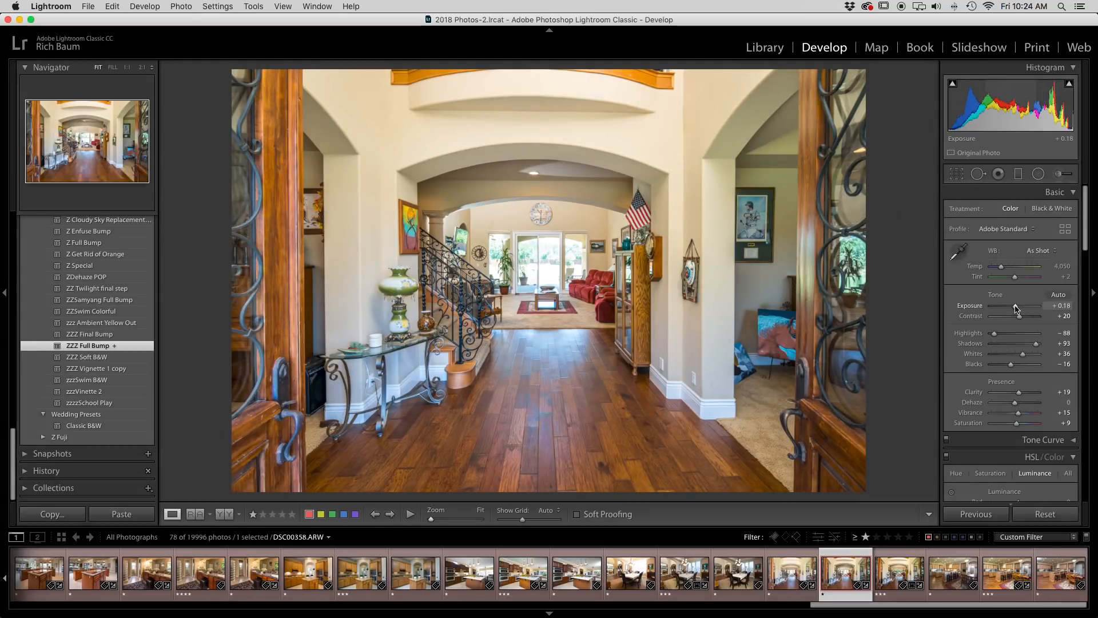
left_click_drag(1015, 307, 1014, 306)
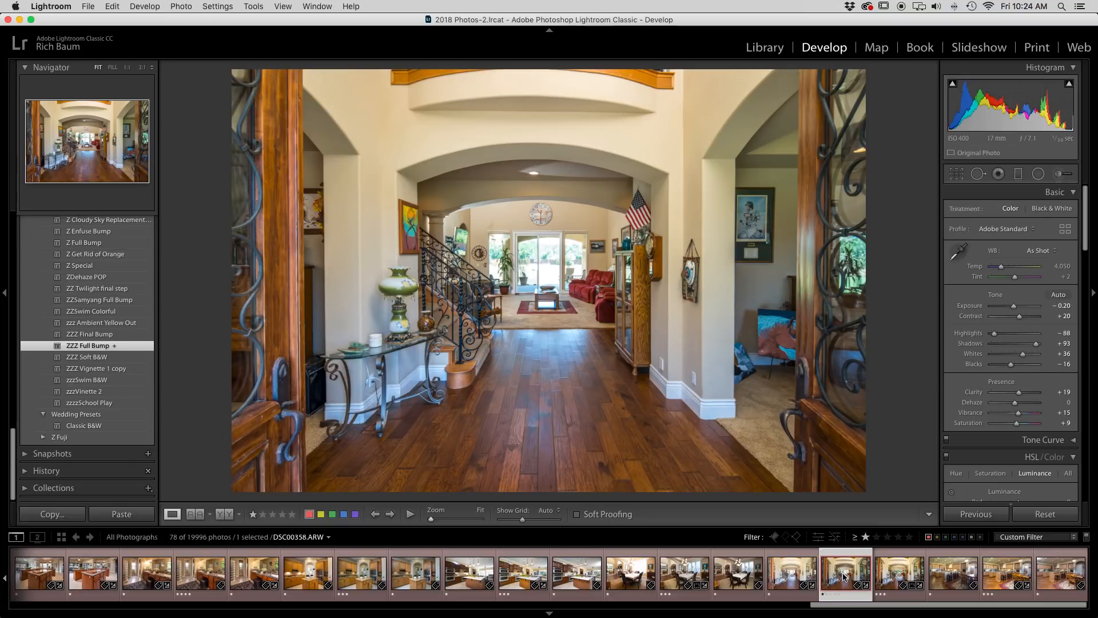
Step: Select DSC00355.ARW and DSC00358.ARW together and set the Exposure of DSC00355.ARW to −0.70
left_click(798, 577)
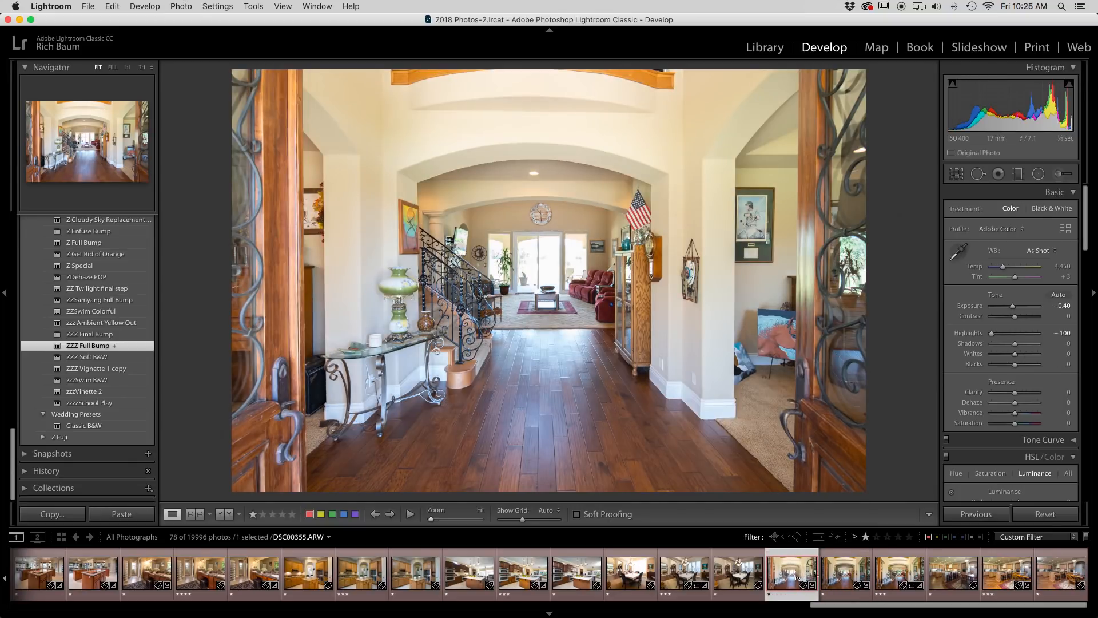
left_click(836, 573)
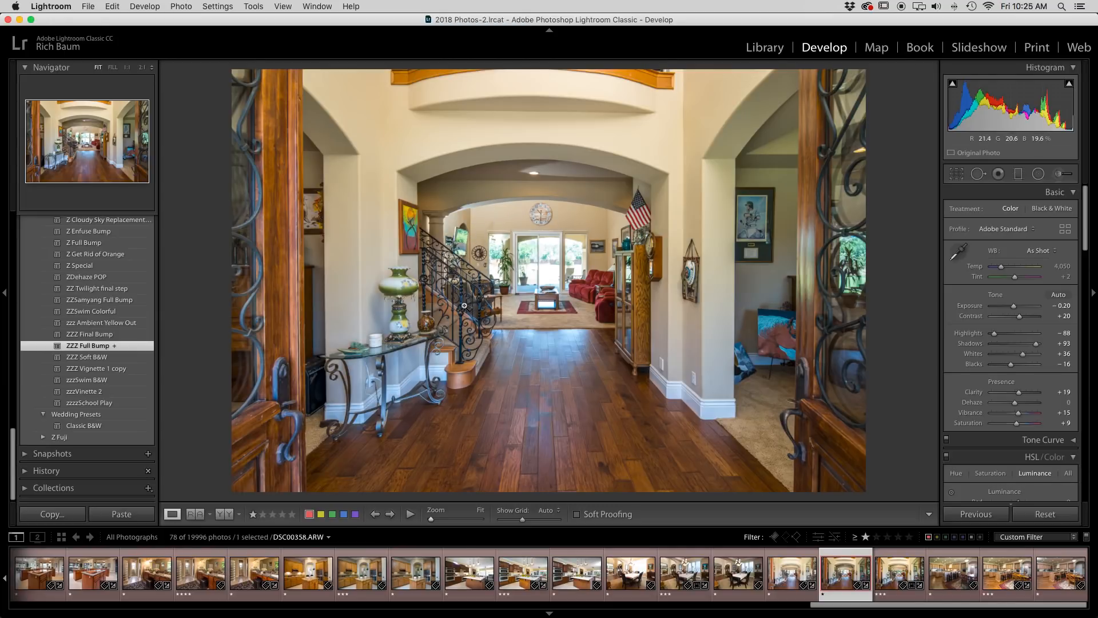
left_click(790, 574, "super")
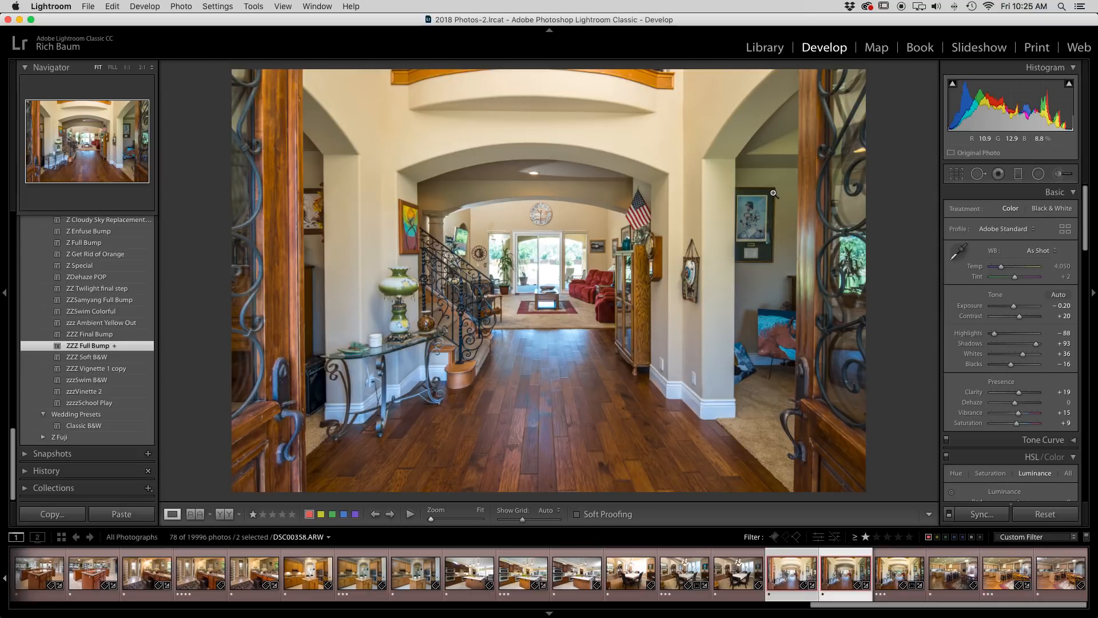
key("Left")
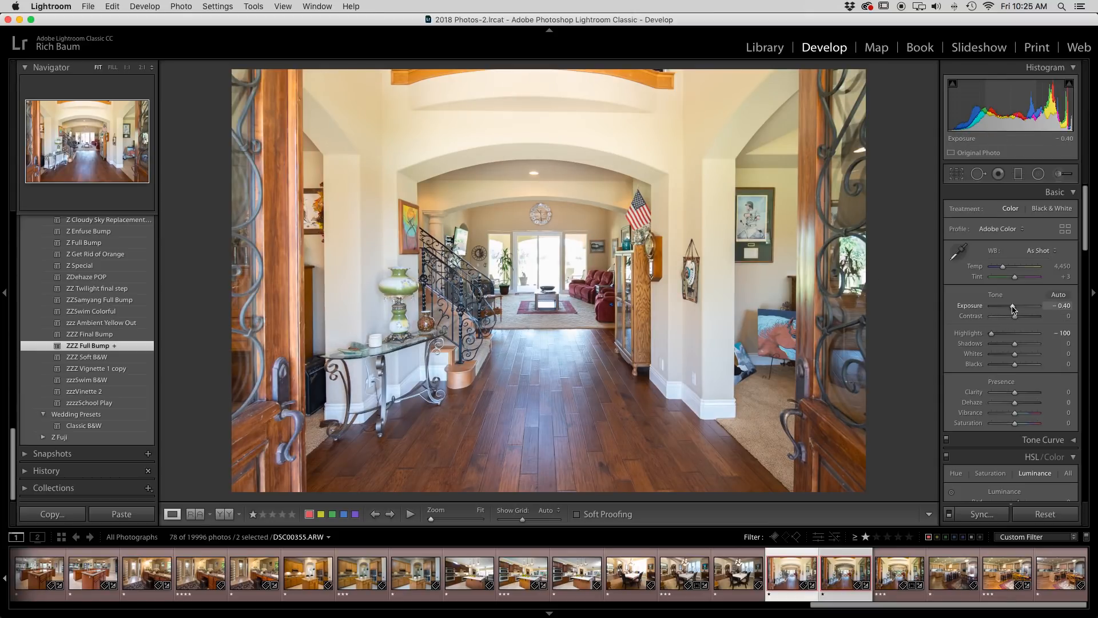
left_click_drag(1013, 309, 1011, 308)
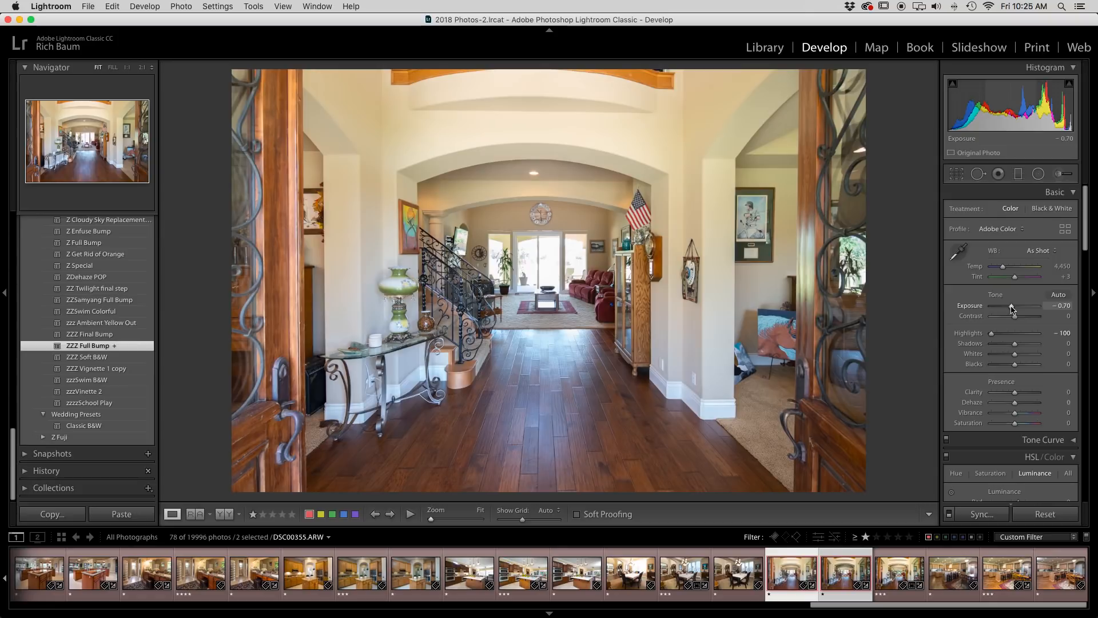
Step: Compare the two selected entryway exposures by switching back and forth between DSC00355.ARW and DSC00358.ARW
key("super+Right")
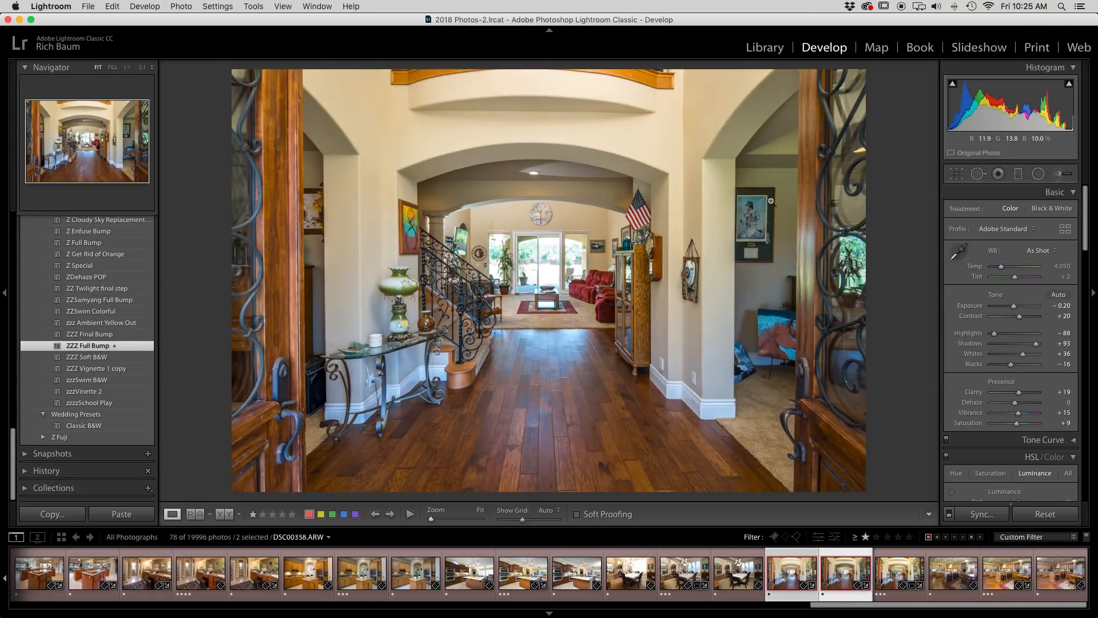
key("super+Left")
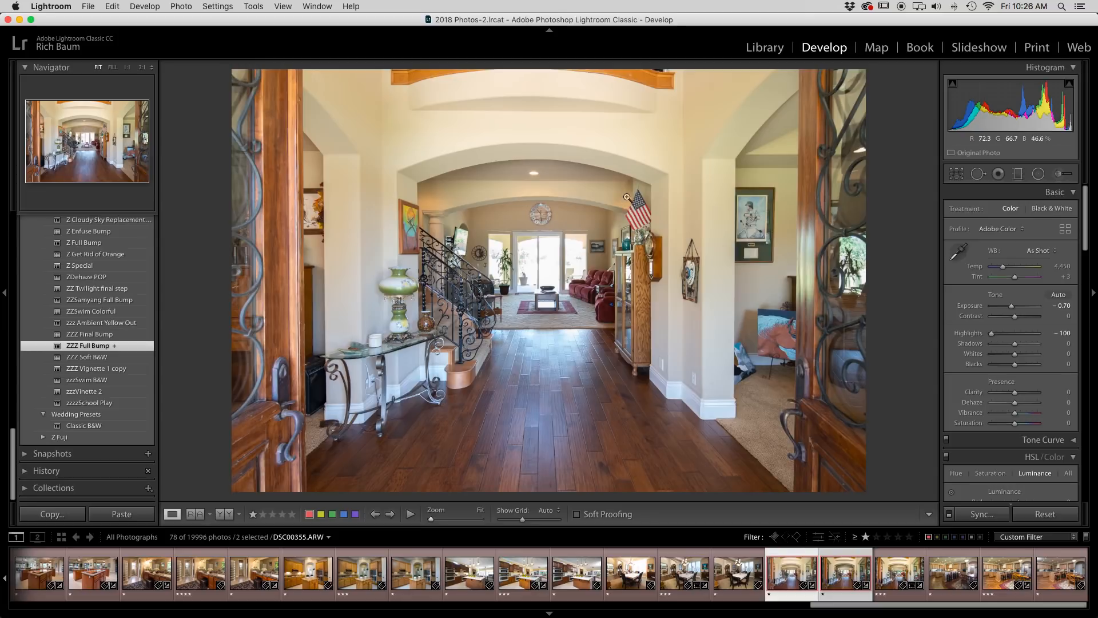
key("Right")
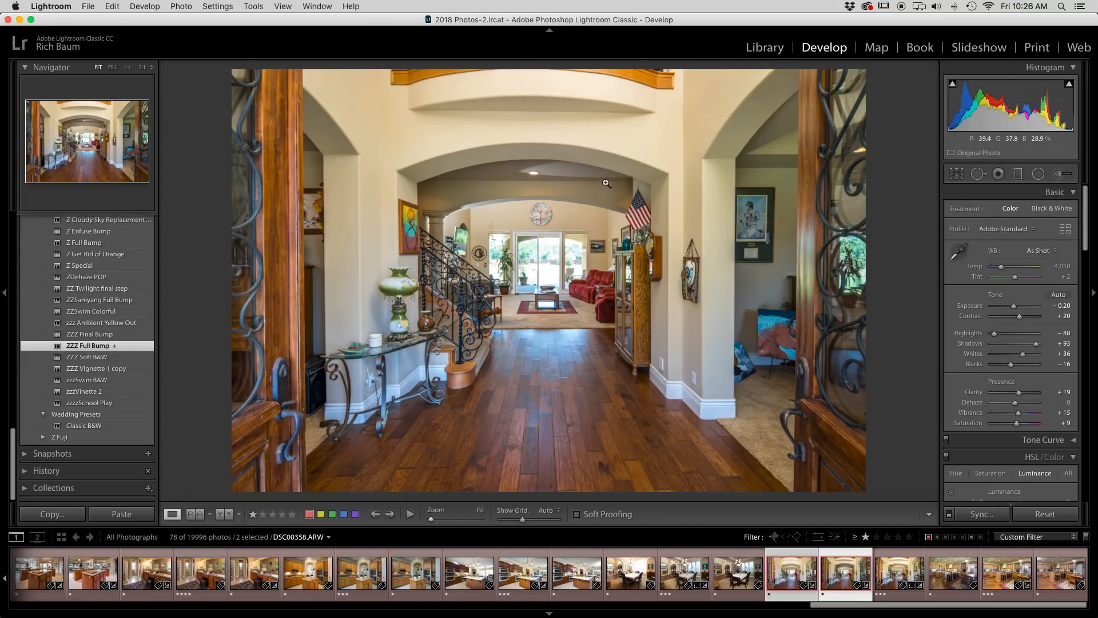
left_click(777, 573)
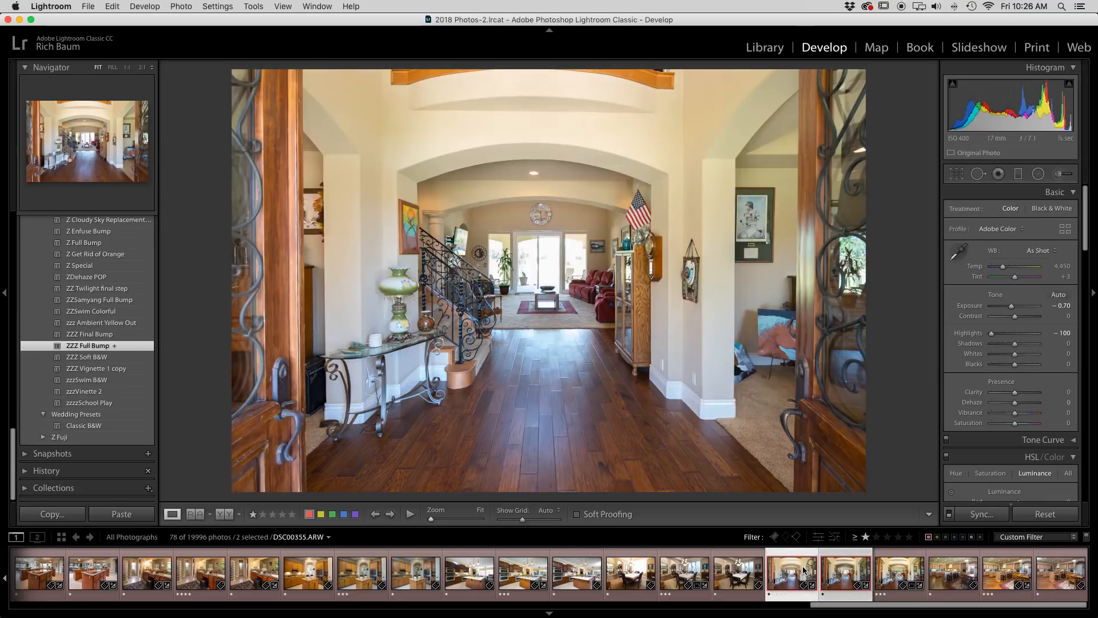
key("Right")
key("Left")
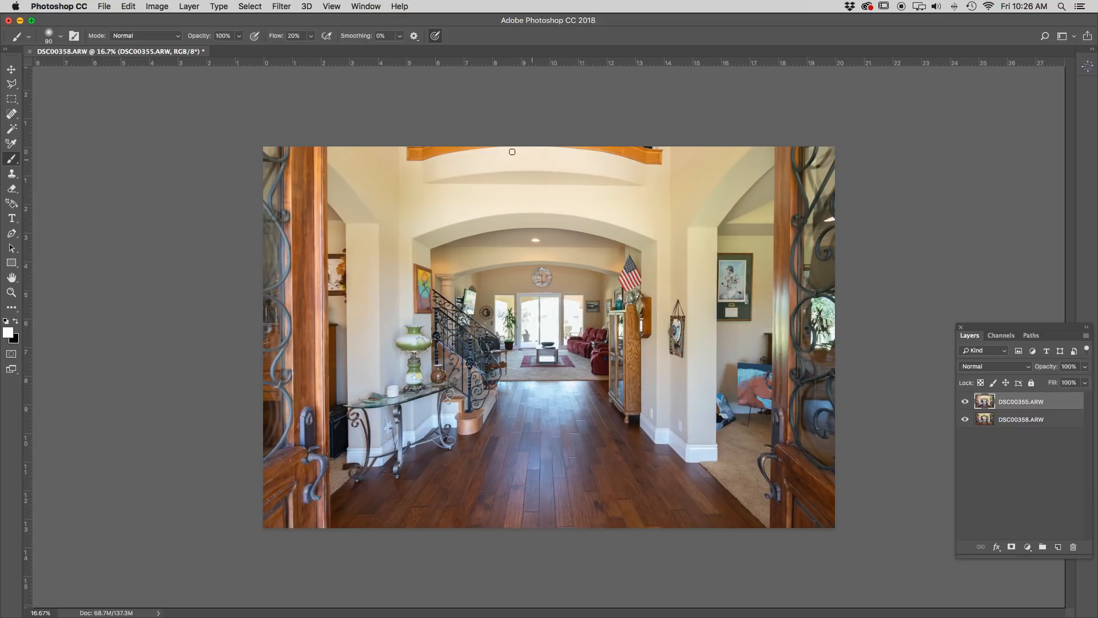
Step: Close the layered DSC00358.ARW document in Photoshop and switch back to Lightroom
left_click(30, 52)
left_click(489, 213)
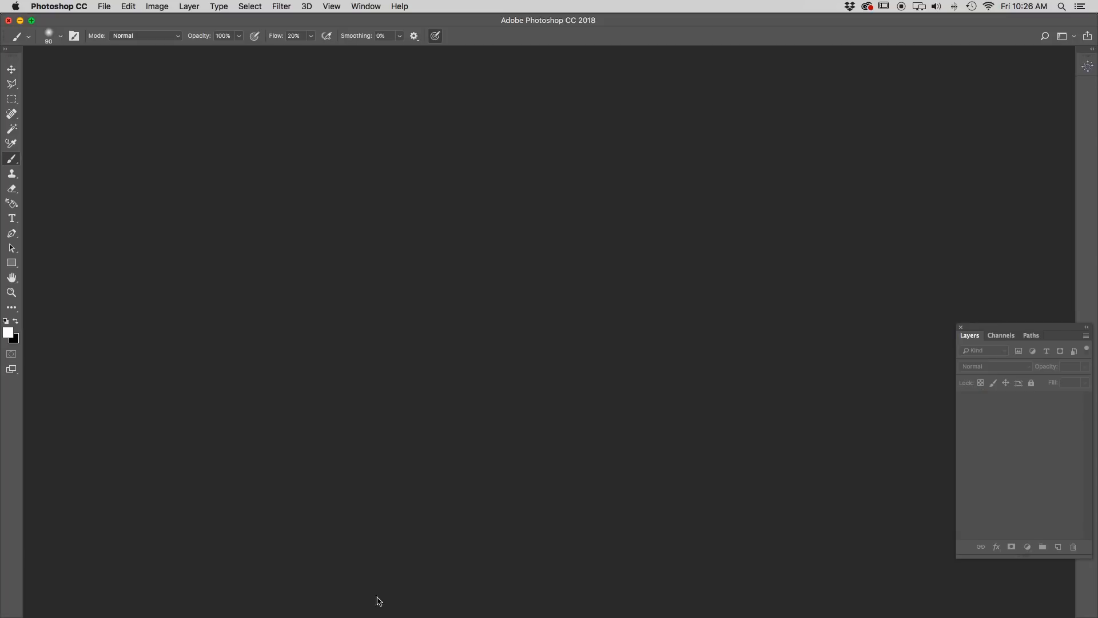
key("super+Tab")
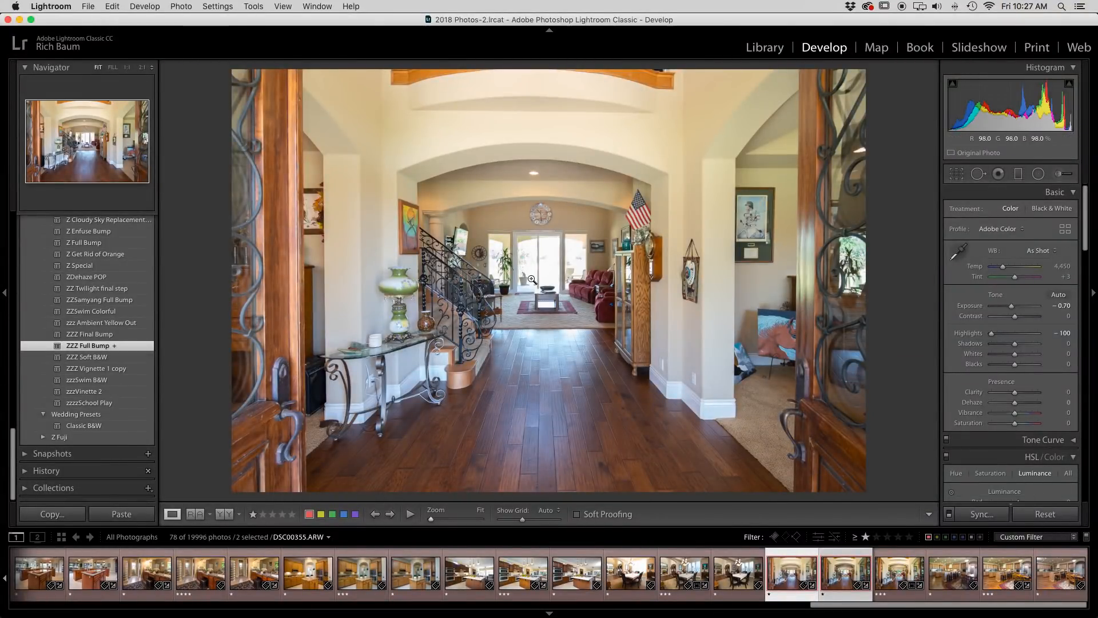
Step: Open the two selected entryway photos as layers in Photoshop
right_click(556, 217)
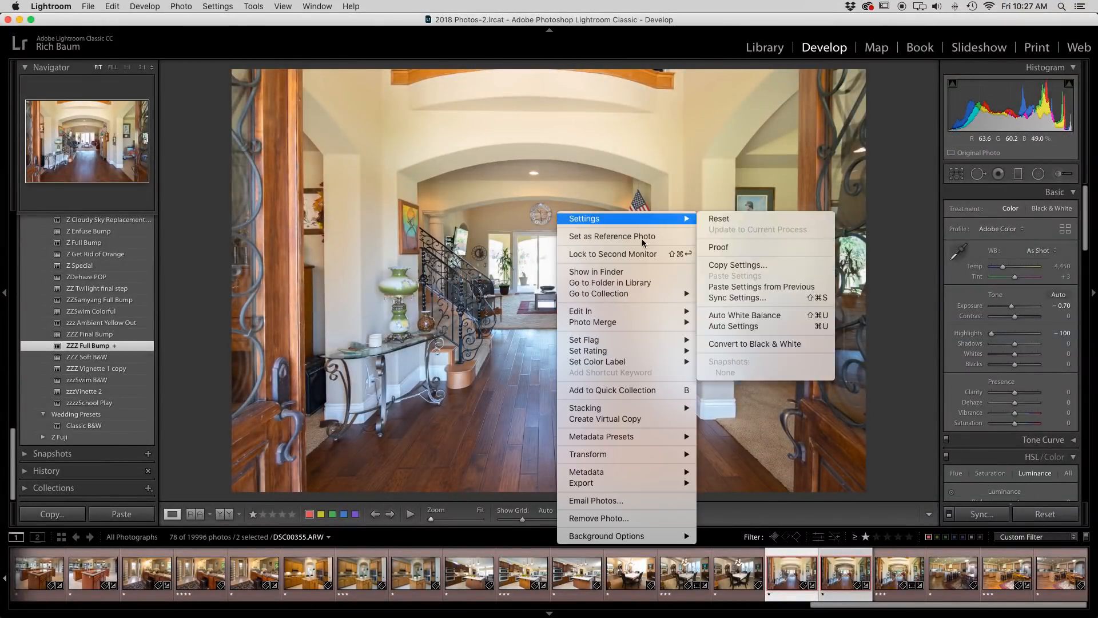
mouse_move(635, 312)
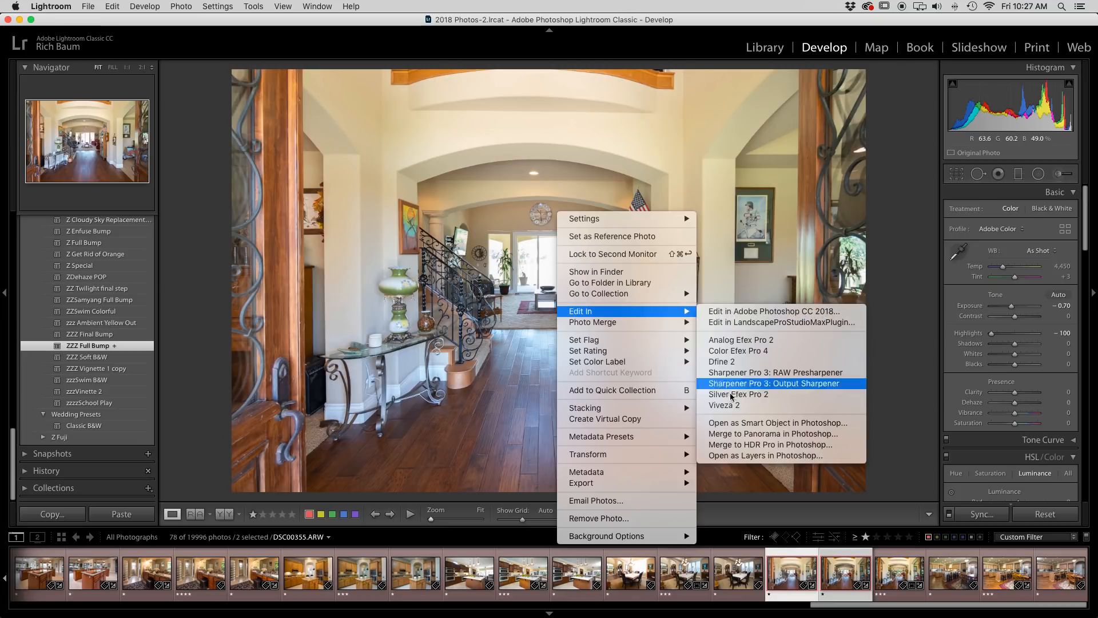
left_click(734, 456)
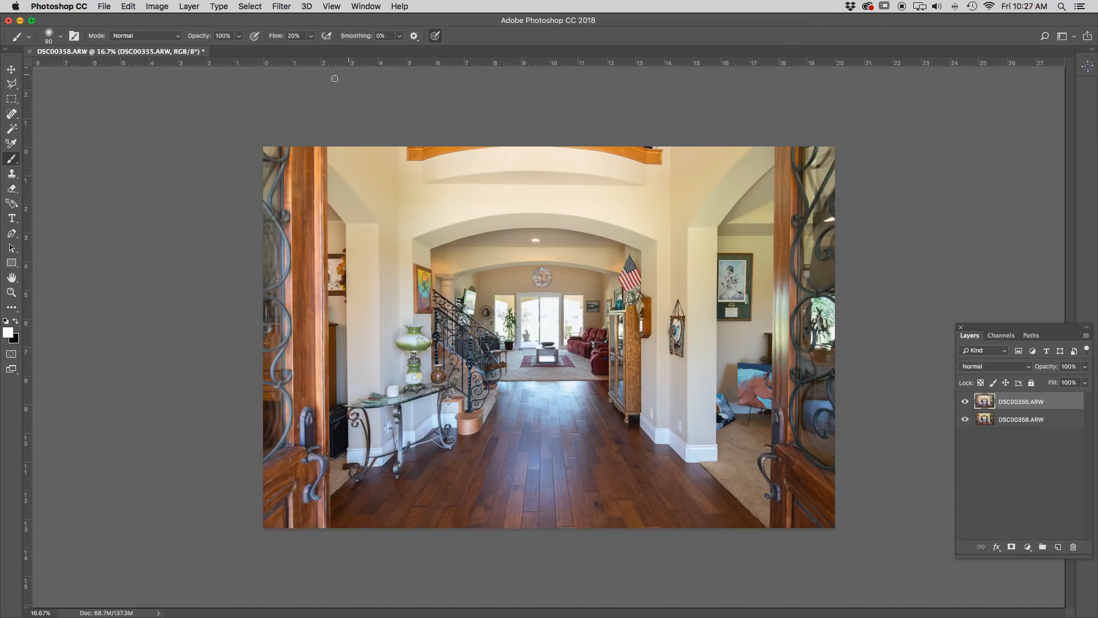
Step: Select both the DSC00355.ARW and DSC00358.ARW layers and align them with Auto-Align Layers
left_click(1020, 421, "shift")
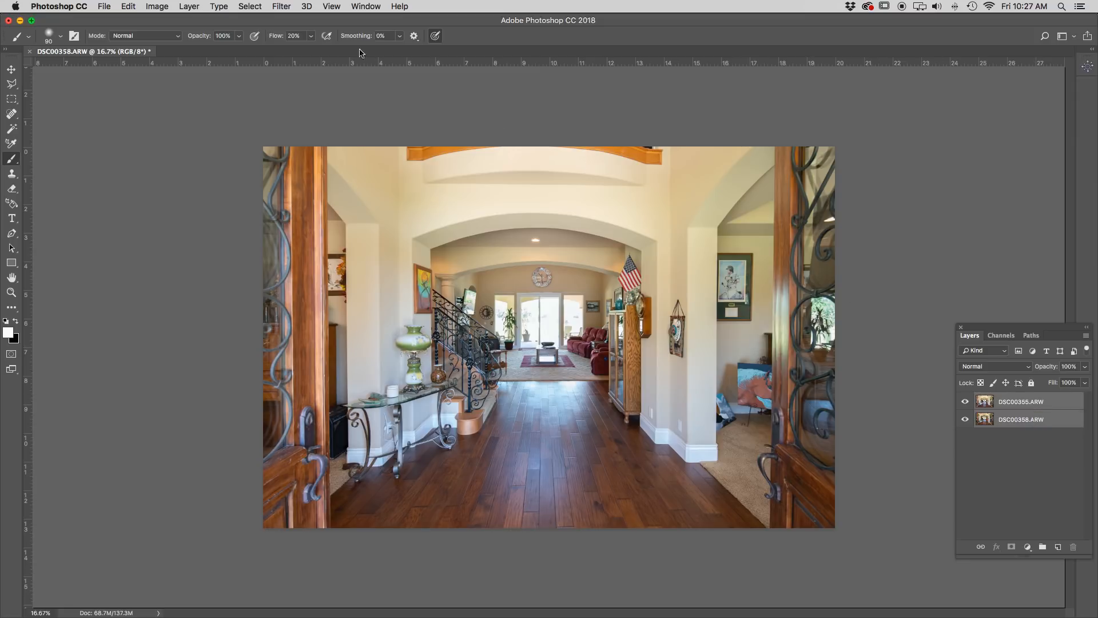
left_click(132, 7)
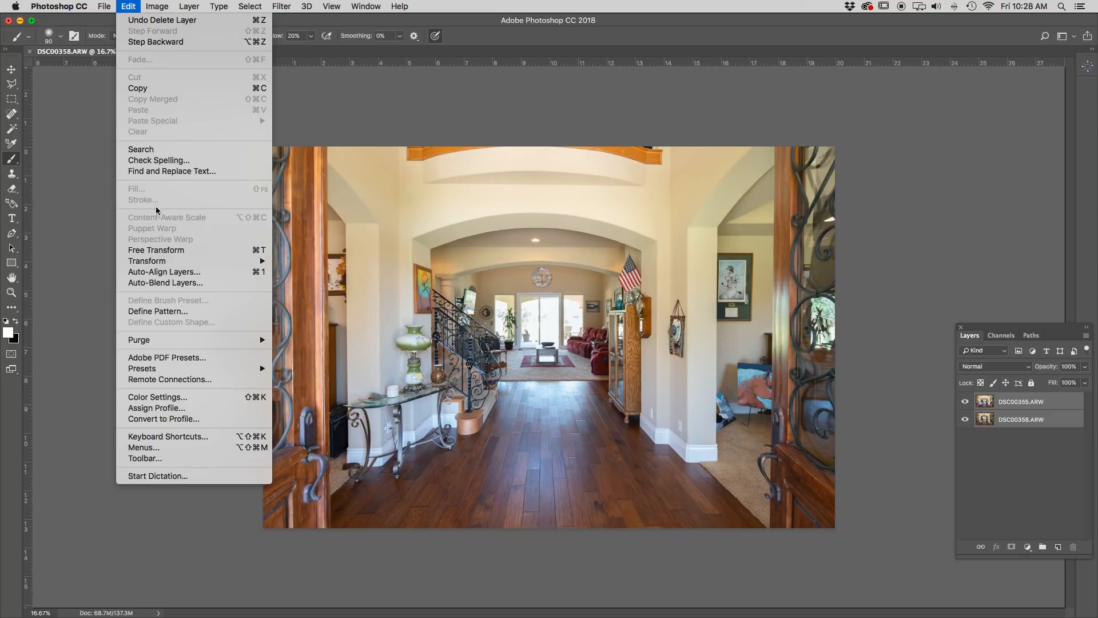
left_click(163, 275)
left_click(1039, 43)
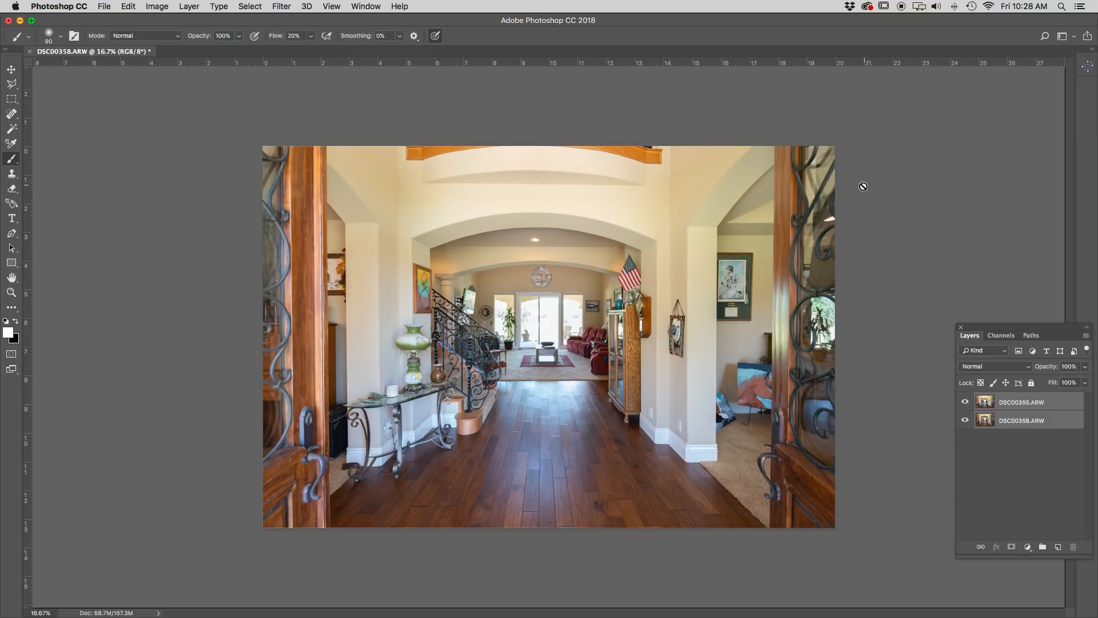
Step: Select only the upper DSC00355.ARW layer and add a black layer mask that hides it
left_click(1018, 404)
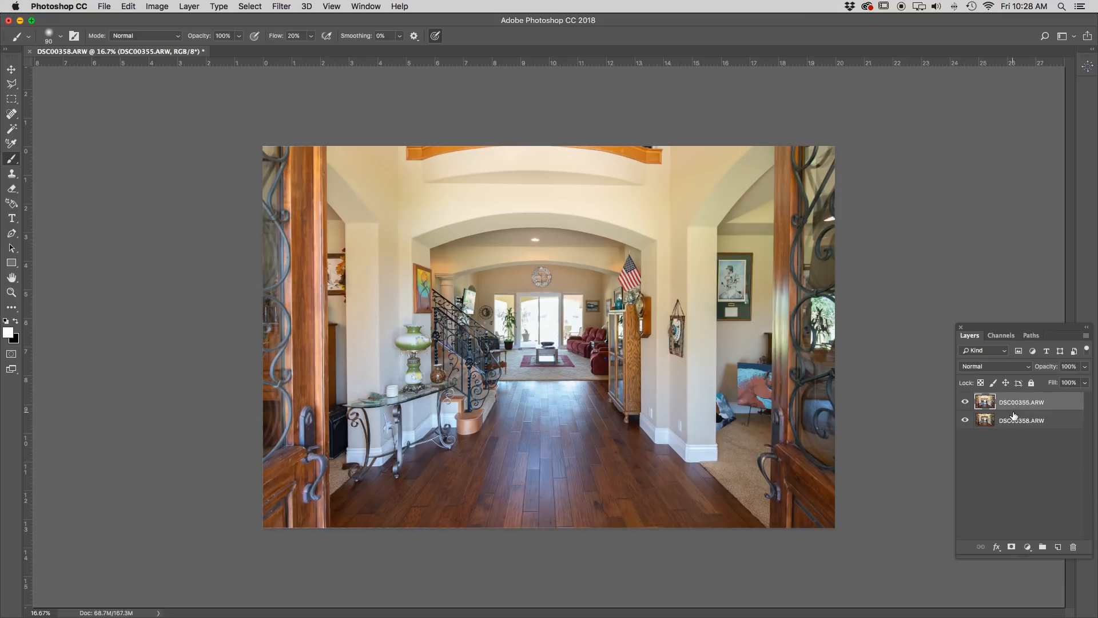
left_click(1013, 421, "shift")
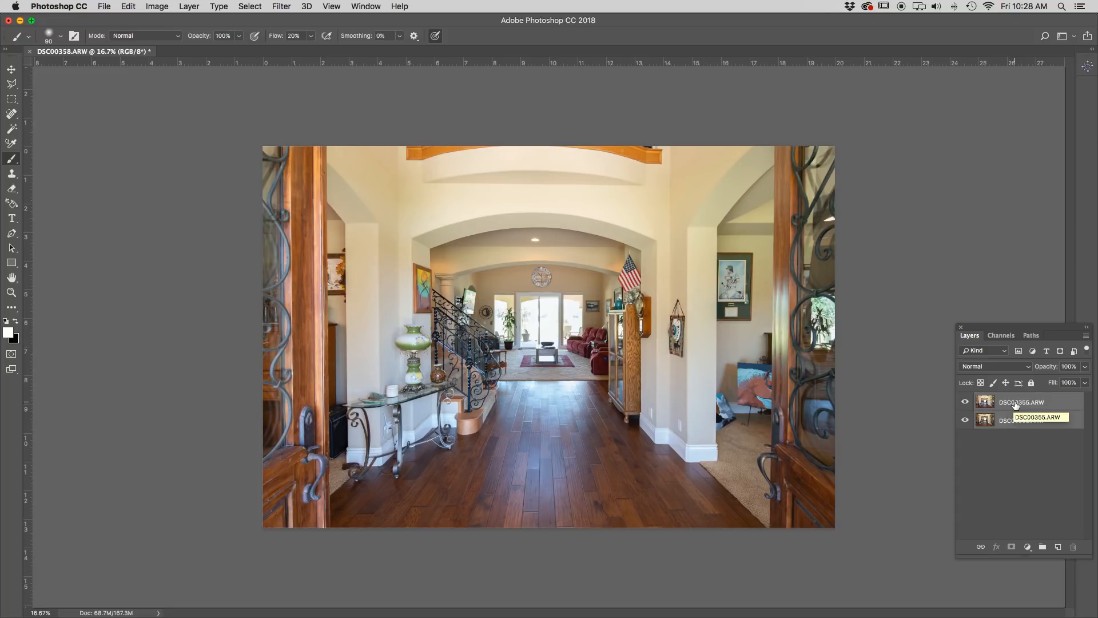
left_click(1015, 404)
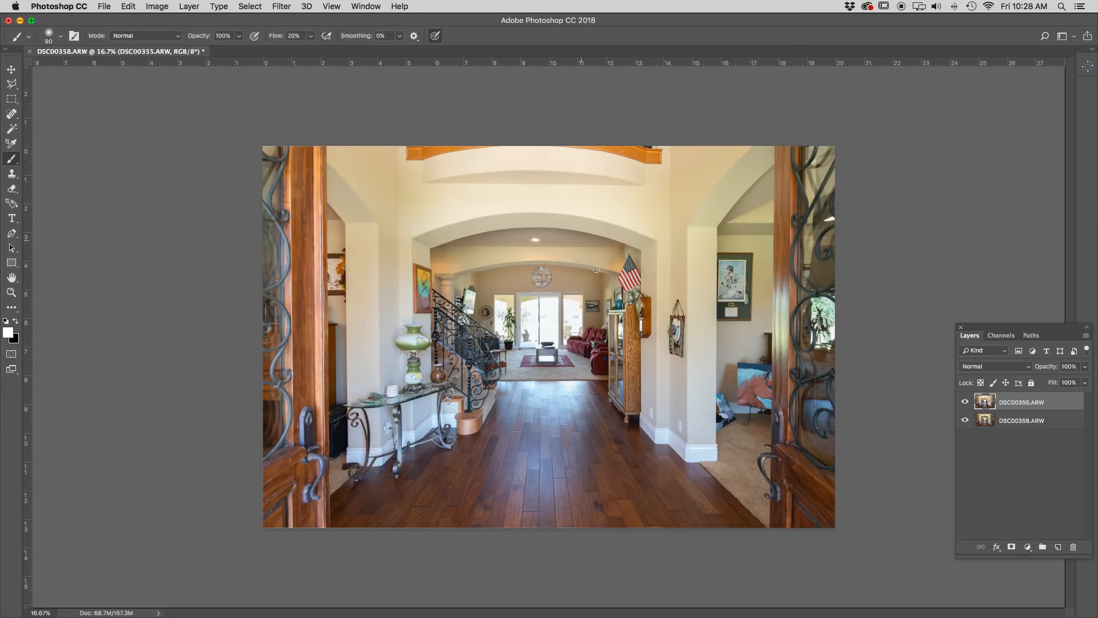
left_click(1011, 548, "alt")
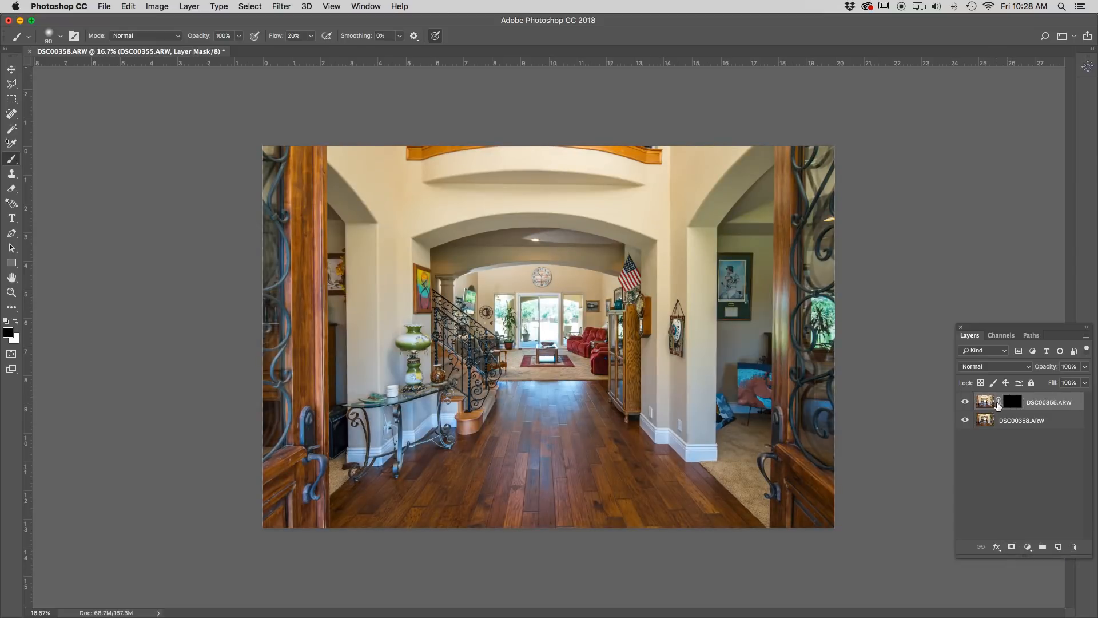
Step: Switch the foreground color to white, reduce the brush hardness to its softest and set the brush flow to 6%
key("x")
right_click(528, 286)
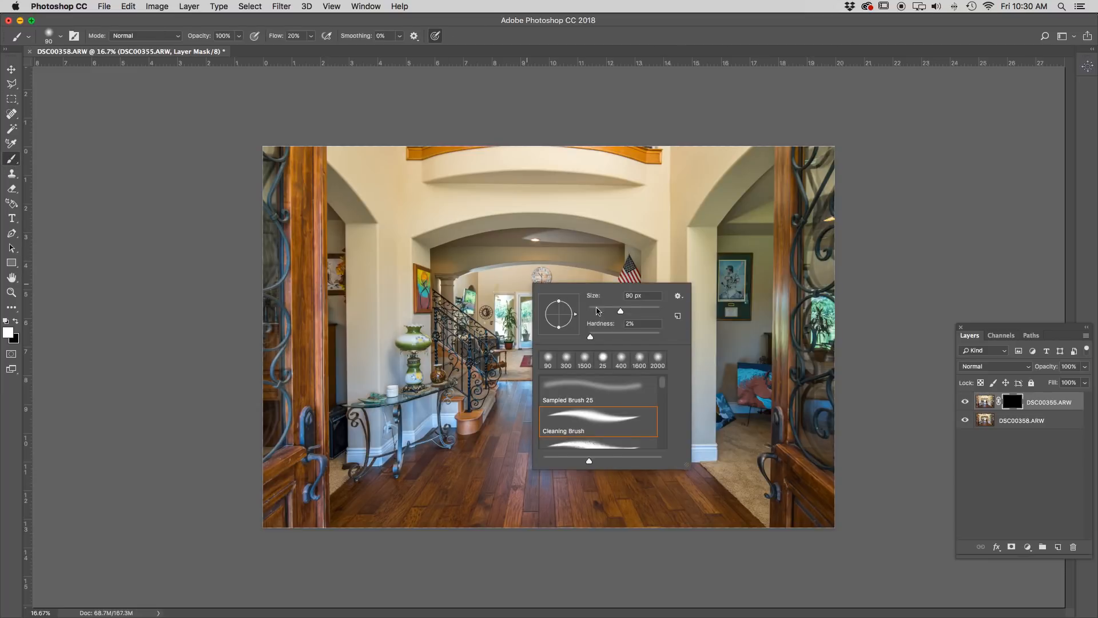
left_click_drag(589, 338, 587, 337)
key("Return")
left_click(293, 35)
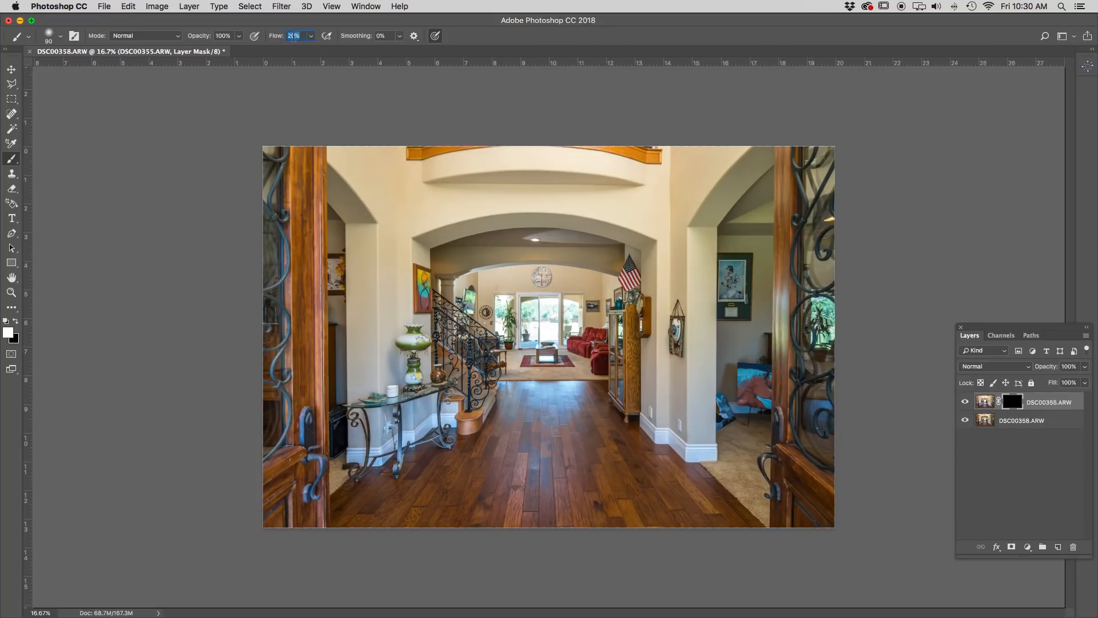
type("6")
key("Return")
Step: Enlarge the brush to 1000 and paint the DSC00355.ARW mask white over the side rooms seen through both side archways
key("bracketright")
key("bracketright")
key("bracketright")
key("bracketright")
key("bracketright")
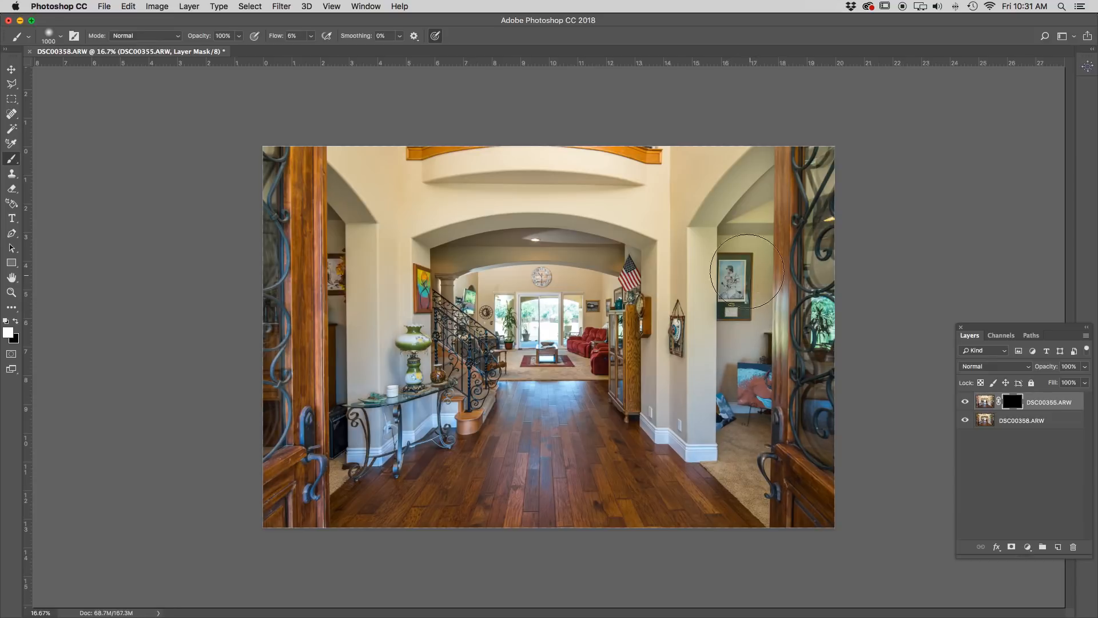
left_click_drag(776, 187, 703, 283)
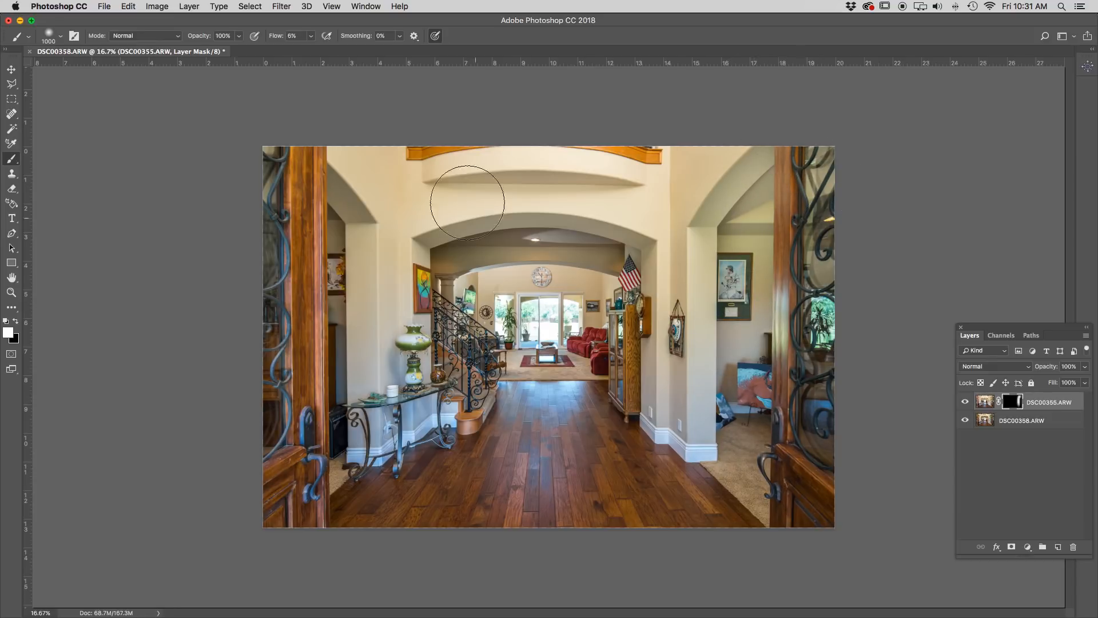
mouse_move(310, 212)
left_mouse_down()
mouse_move(323, 343)
mouse_move(336, 232)
mouse_move(327, 264)
mouse_move(307, 189)
mouse_move(319, 225)
mouse_move(307, 407)
mouse_move(302, 202)
mouse_move(260, 276)
mouse_move(261, 155)
mouse_move(271, 411)
mouse_move(265, 258)
mouse_move(250, 214)
mouse_move(254, 405)
mouse_move(243, 324)
mouse_move(250, 173)
mouse_move(246, 194)
mouse_move(299, 209)
mouse_move(305, 355)
mouse_move(323, 225)
mouse_move(344, 176)
mouse_move(354, 255)
left_mouse_up()
mouse_move(358, 457)
left_mouse_down()
mouse_move(336, 405)
mouse_move(334, 287)
mouse_move(337, 333)
left_mouse_up()
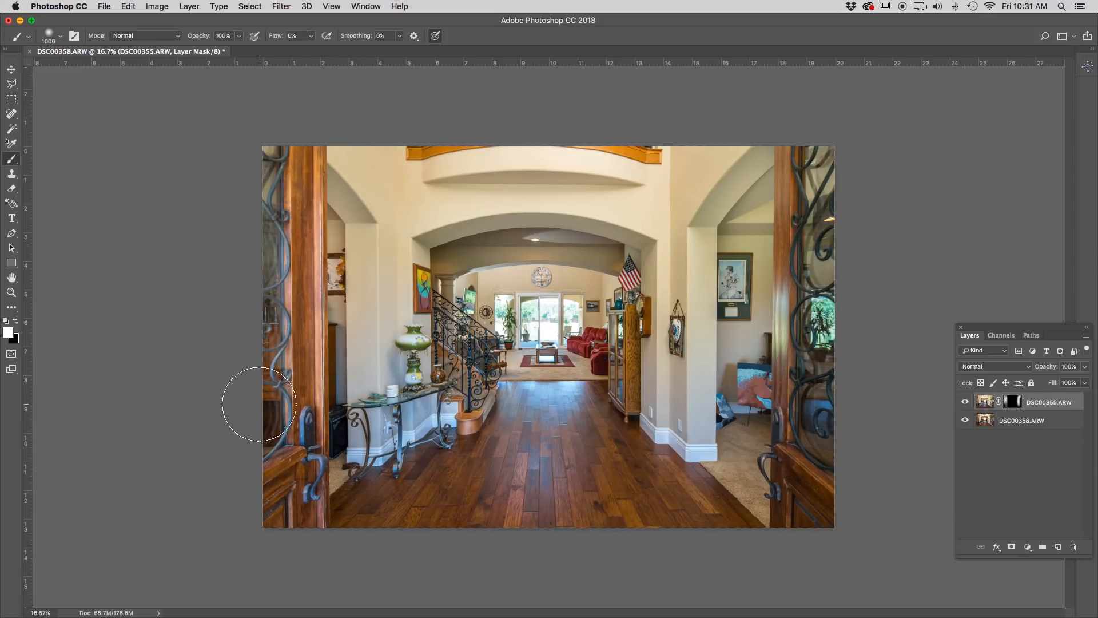
Step: Reduce the brush size to 600 and paint the mask over the central hallway's ceiling, inner arch and column by the stairs
key("super+equal")
key("super+equal")
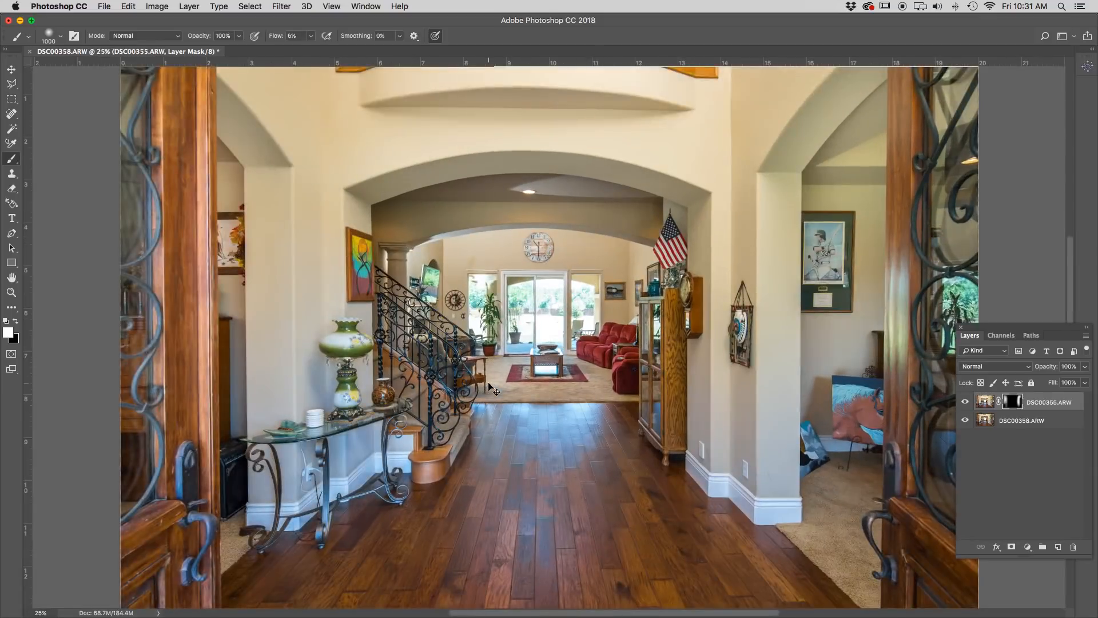
left_click_drag(596, 358, 703, 428)
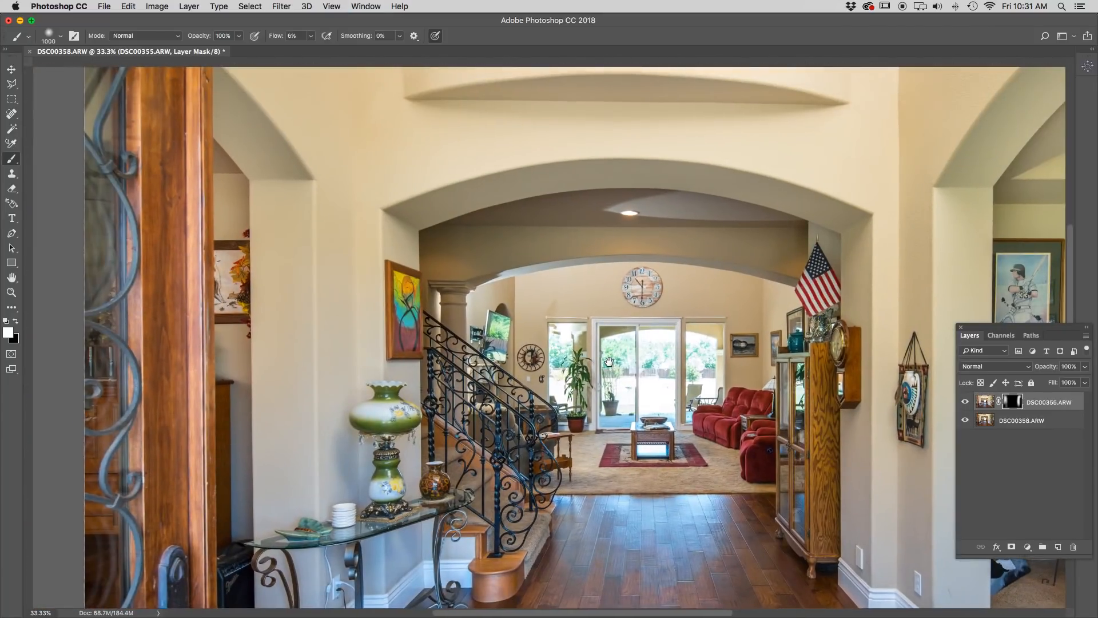
key("bracketleft")
key("bracketleft")
key("bracketleft")
key("bracketleft")
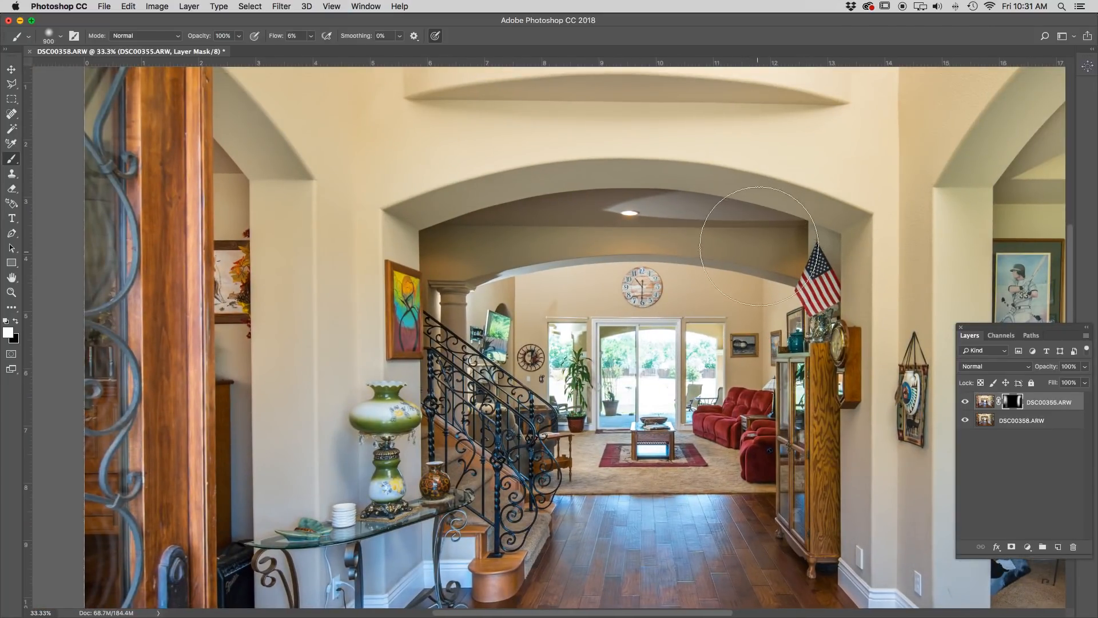
mouse_move(742, 226)
left_mouse_down()
mouse_move(683, 200)
mouse_move(599, 211)
mouse_move(755, 226)
mouse_move(801, 258)
left_mouse_up()
mouse_move(606, 225)
left_mouse_down()
mouse_move(466, 232)
mouse_move(480, 237)
mouse_move(437, 251)
mouse_move(488, 214)
left_mouse_up()
mouse_move(715, 227)
left_mouse_down()
mouse_move(790, 255)
mouse_move(738, 234)
mouse_move(798, 224)
mouse_move(769, 231)
left_mouse_up()
mouse_move(499, 211)
left_mouse_down()
mouse_move(426, 262)
mouse_move(431, 241)
mouse_move(451, 234)
mouse_move(452, 332)
mouse_move(445, 244)
mouse_move(446, 293)
mouse_move(456, 202)
mouse_move(444, 356)
mouse_move(444, 279)
mouse_move(440, 314)
mouse_move(446, 376)
mouse_move(456, 292)
mouse_move(446, 424)
mouse_move(458, 332)
mouse_move(462, 355)
mouse_move(461, 381)
mouse_move(450, 298)
mouse_move(462, 265)
mouse_move(472, 304)
mouse_move(477, 254)
mouse_move(464, 302)
left_mouse_up()
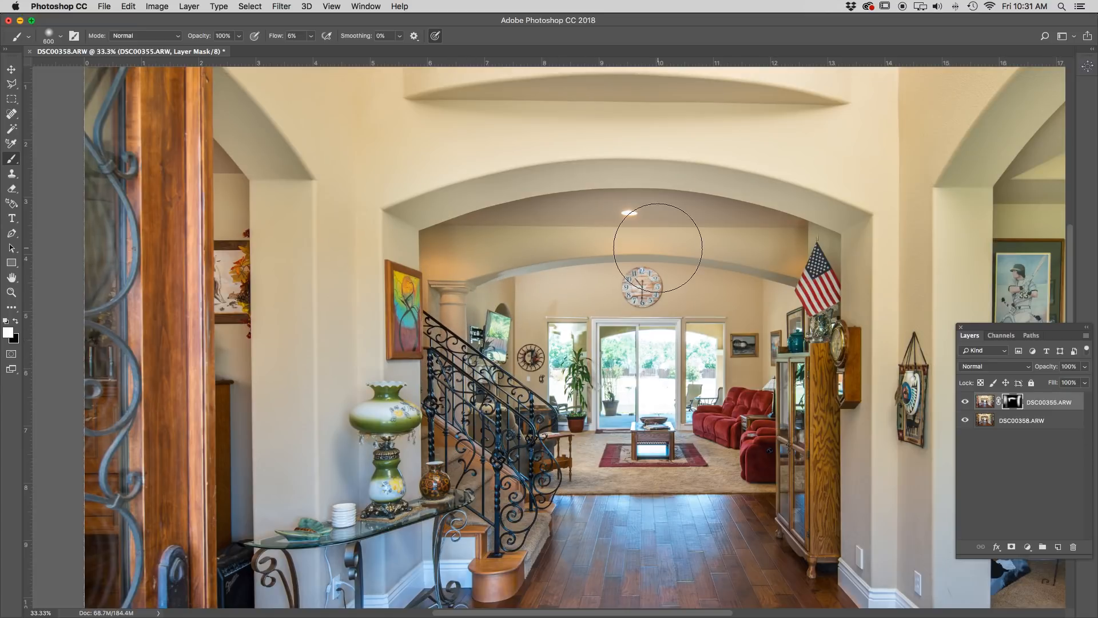
Step: Reduce the brush size to 250 and refine the mask on the back wall around the clock and patio door
key("super+equal")
key("super+equal")
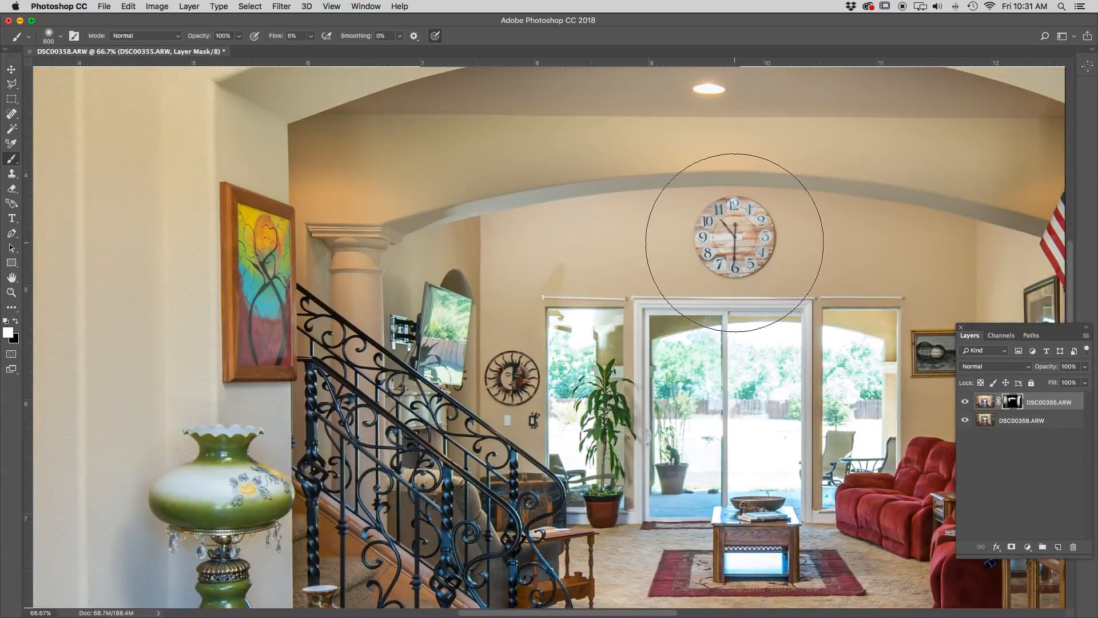
key("bracketleft")
key("bracketleft")
key("bracketleft")
key("bracketleft")
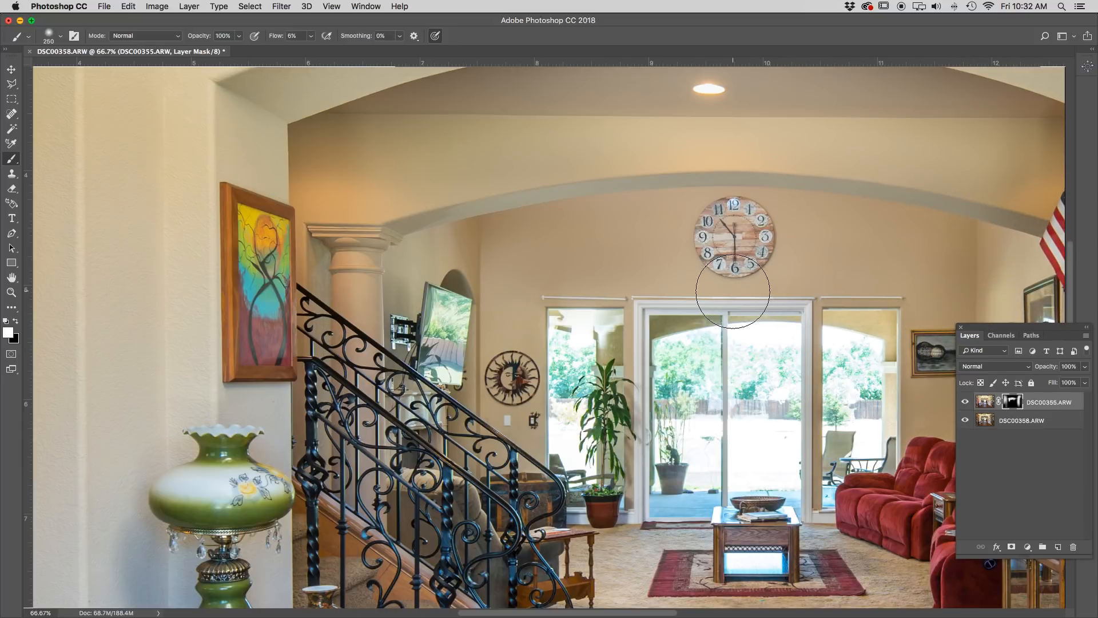
mouse_move(663, 290)
left_mouse_down()
mouse_move(370, 260)
mouse_move(382, 203)
left_mouse_up()
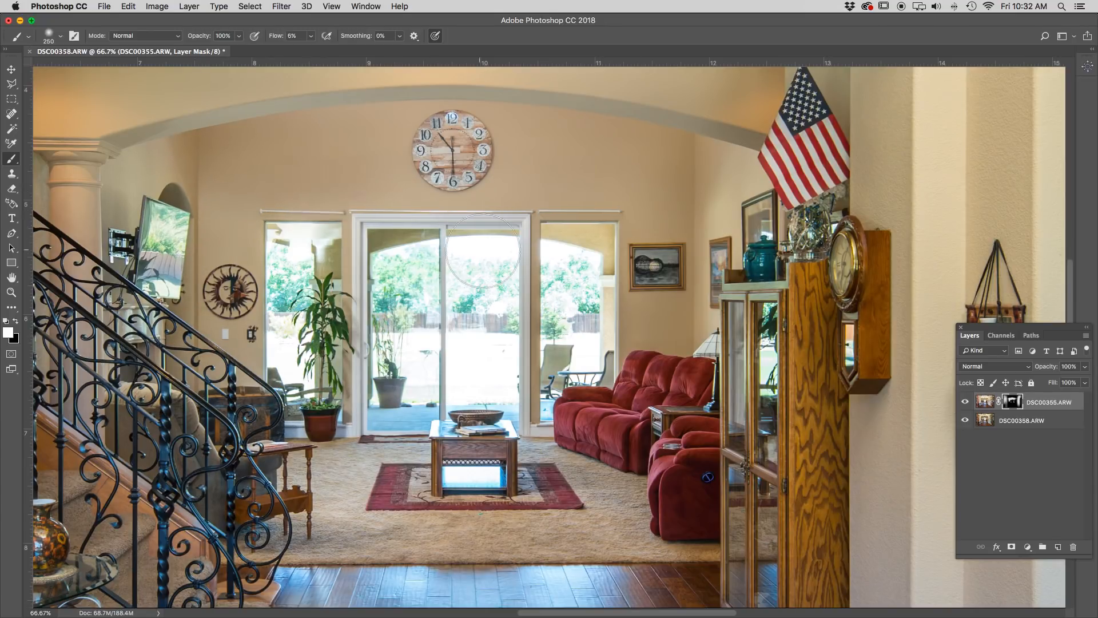
Step: Enlarge the mask brush to 1000 for broad strokes across the whole entryway image
key("ctrl+minus")
key("ctrl+minus")
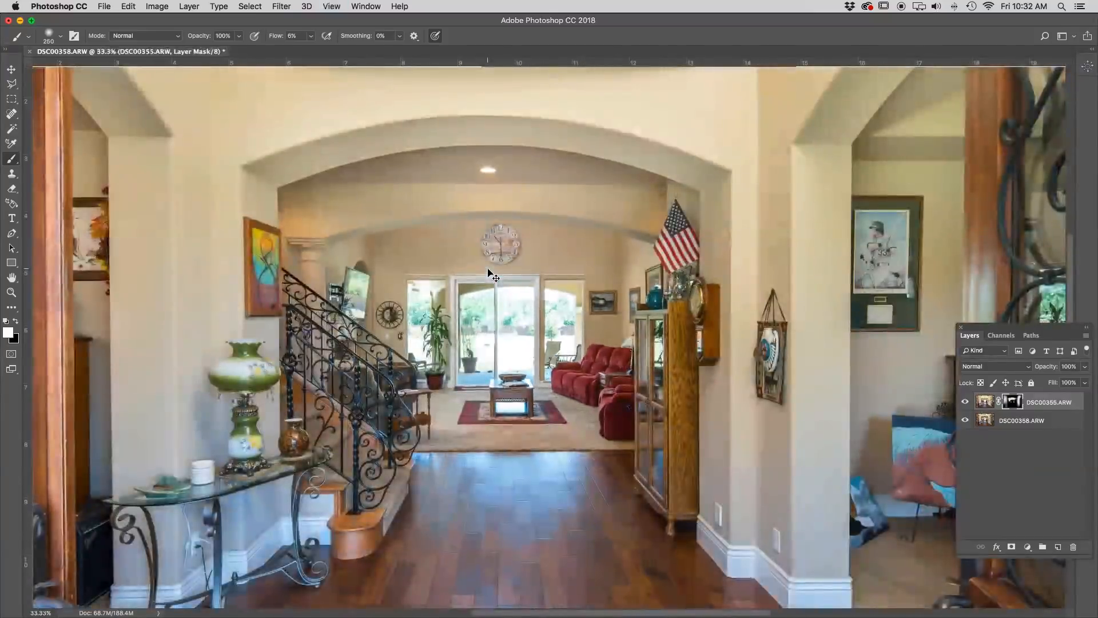
key("ctrl+minus")
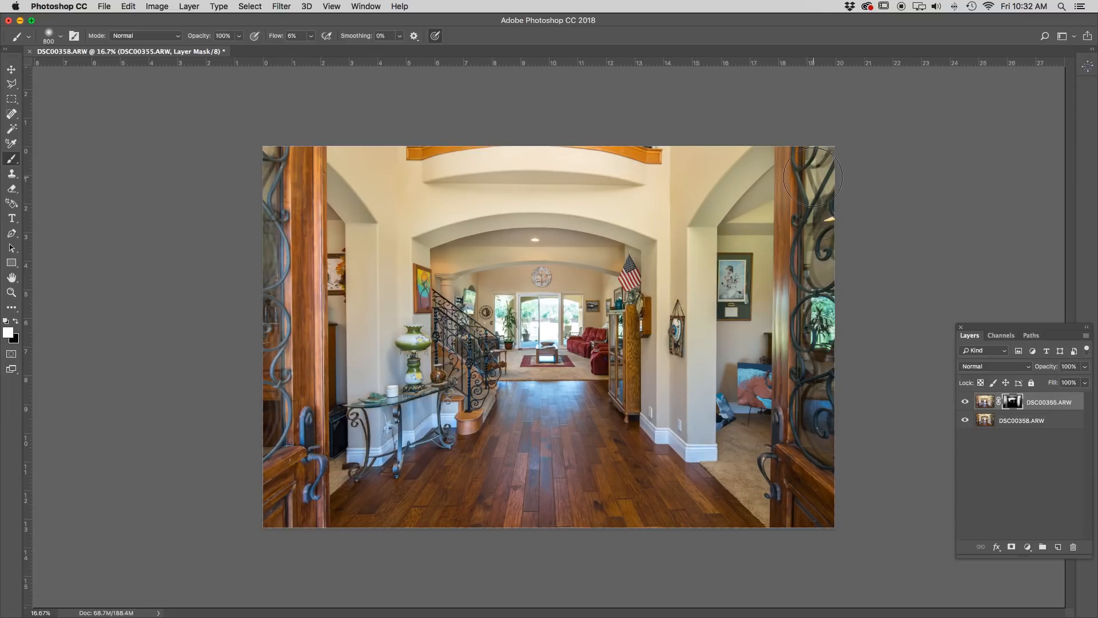
key("bracketright")
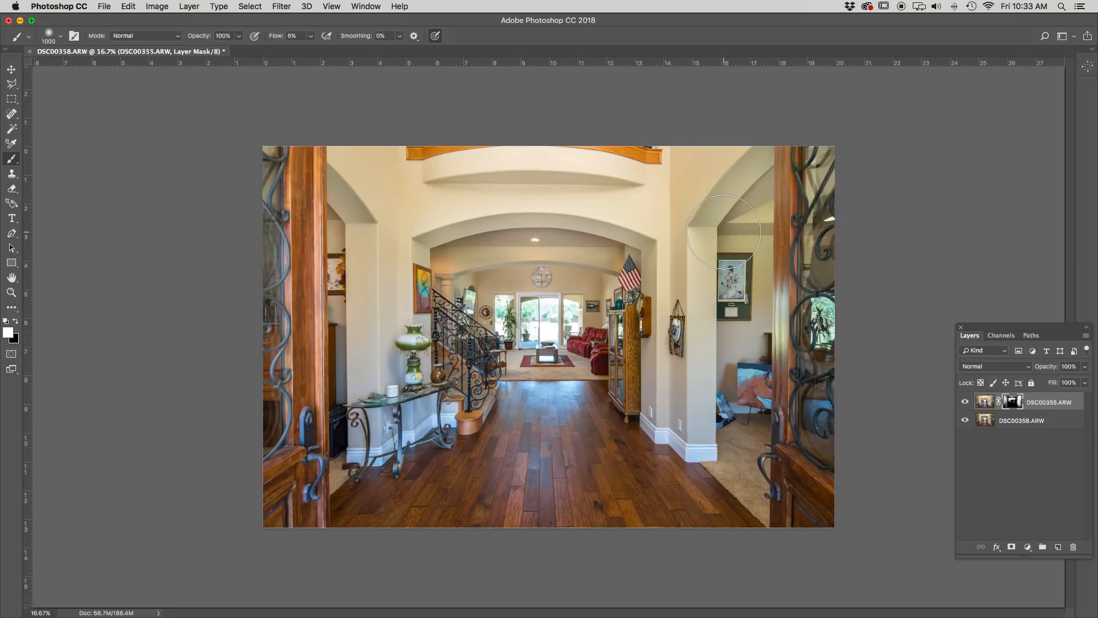
Step: Close the masked entryway document without saving it and switch to Lightroom
left_click(30, 51)
left_click(500, 214)
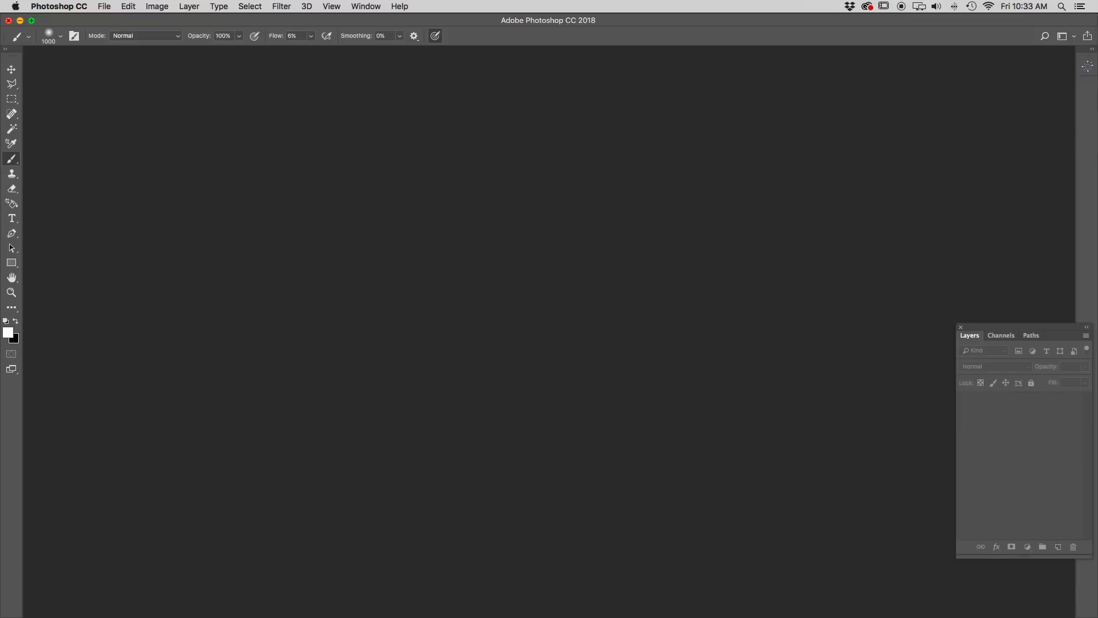
key("super+Tab")
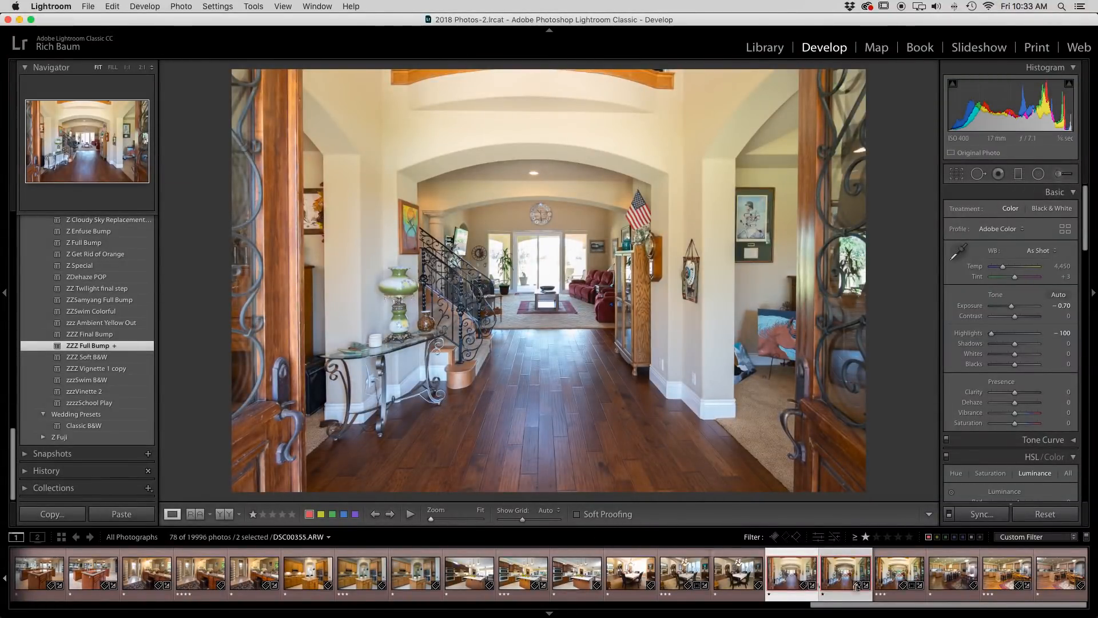
Step: Open the finished DSC00355-Edit.tif and examine the patio door and windows at 1:1
left_click(893, 580)
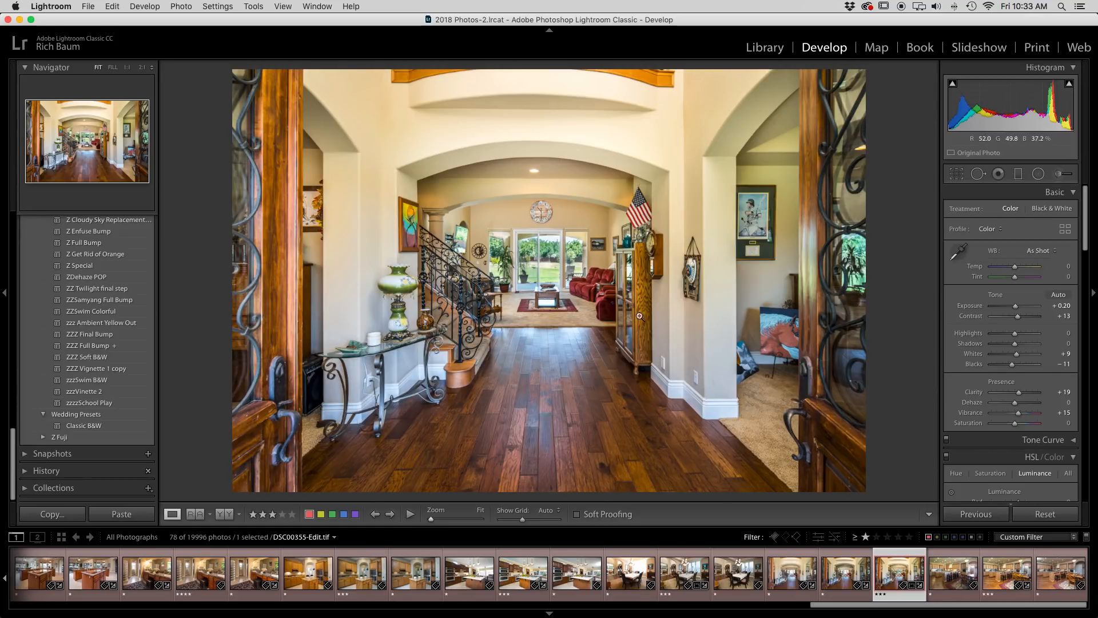
left_click(537, 252)
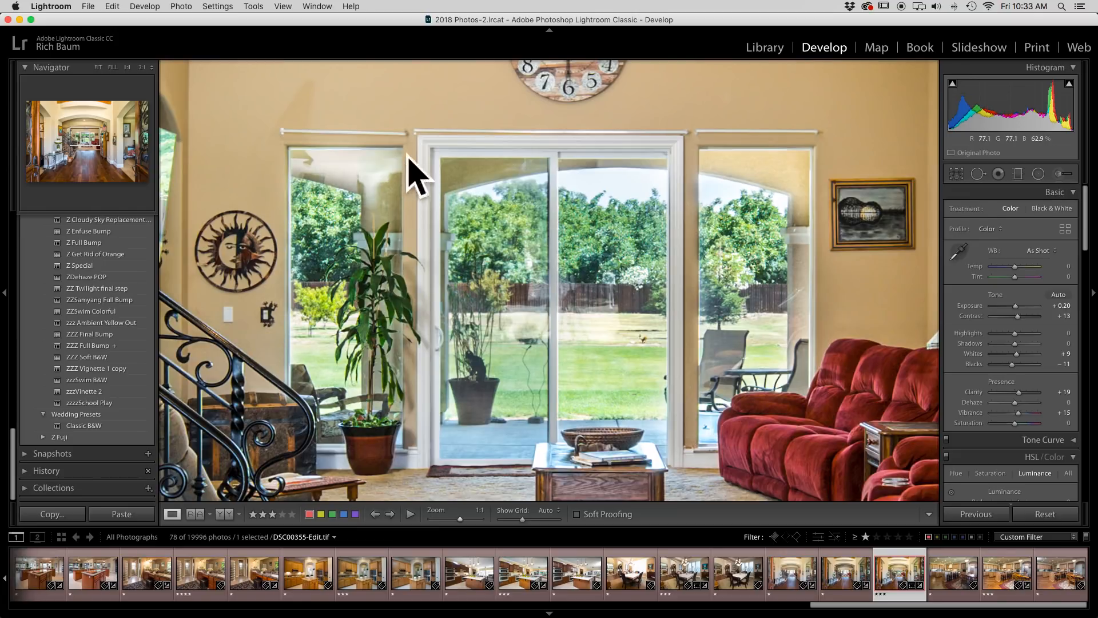
left_click(500, 222)
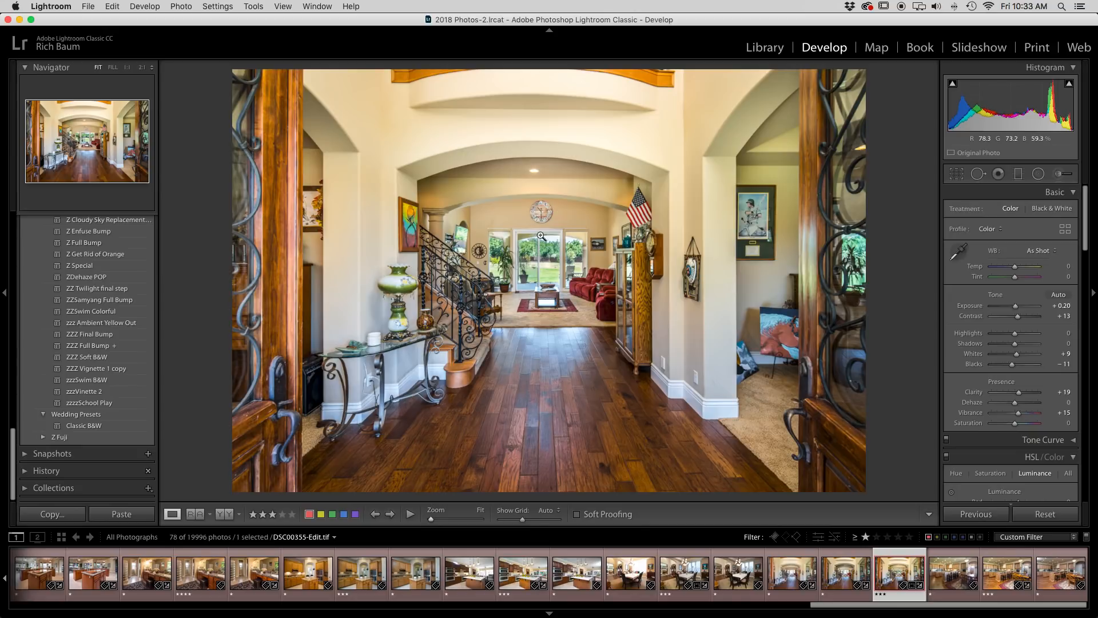
Step: Open the finished kitchen photo DSC00387-Edit.tif and examine the bathroom window and doorway at 1:1
left_click(1000, 577)
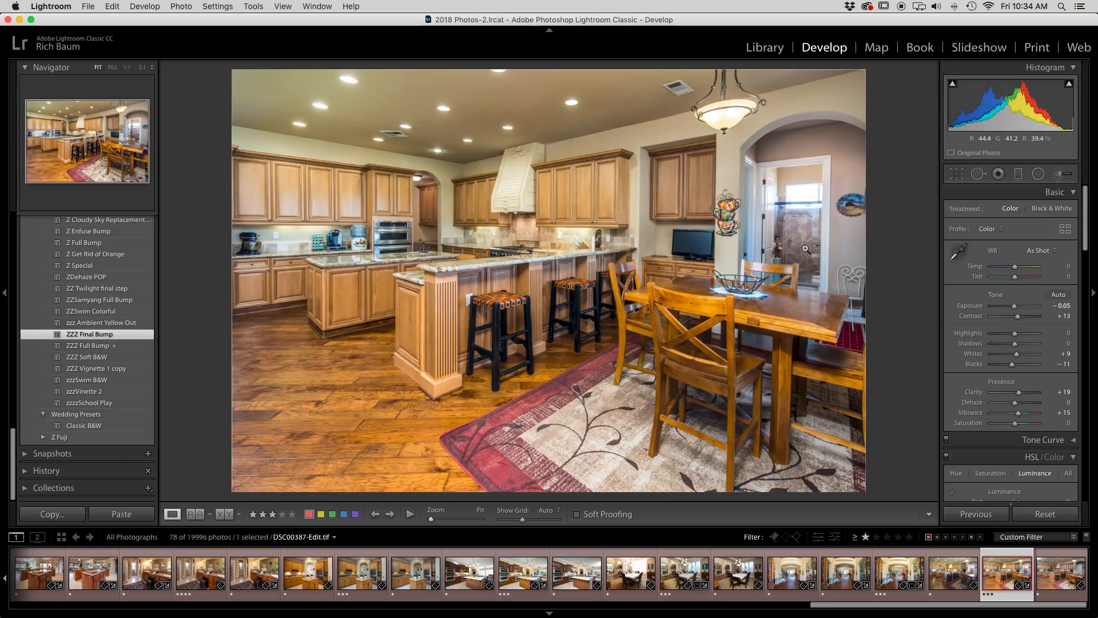
left_click(805, 217)
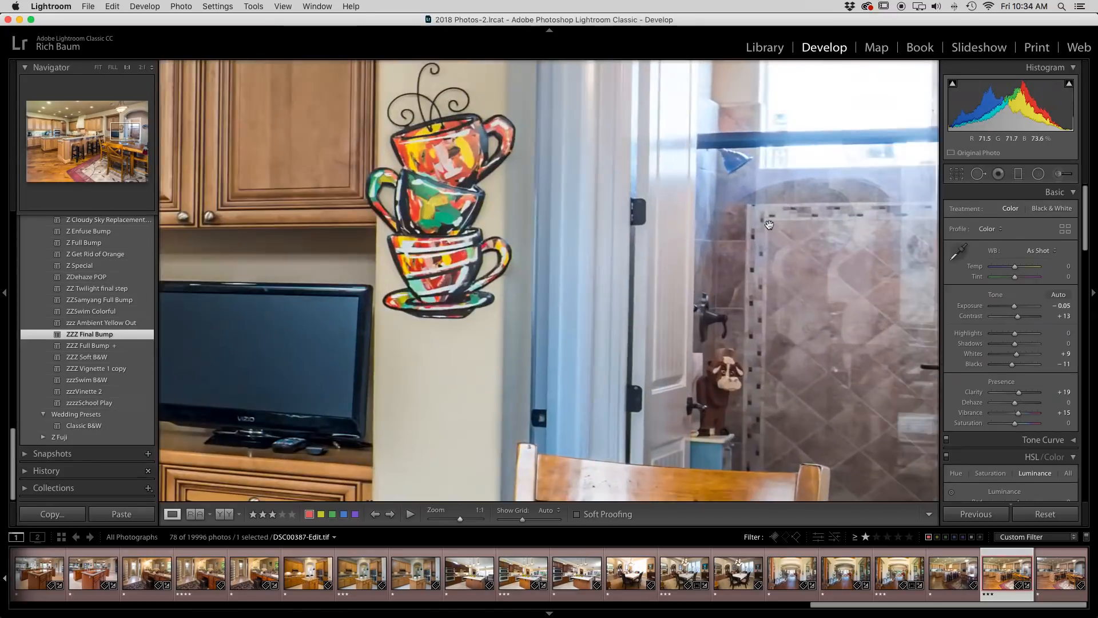
left_click(806, 206)
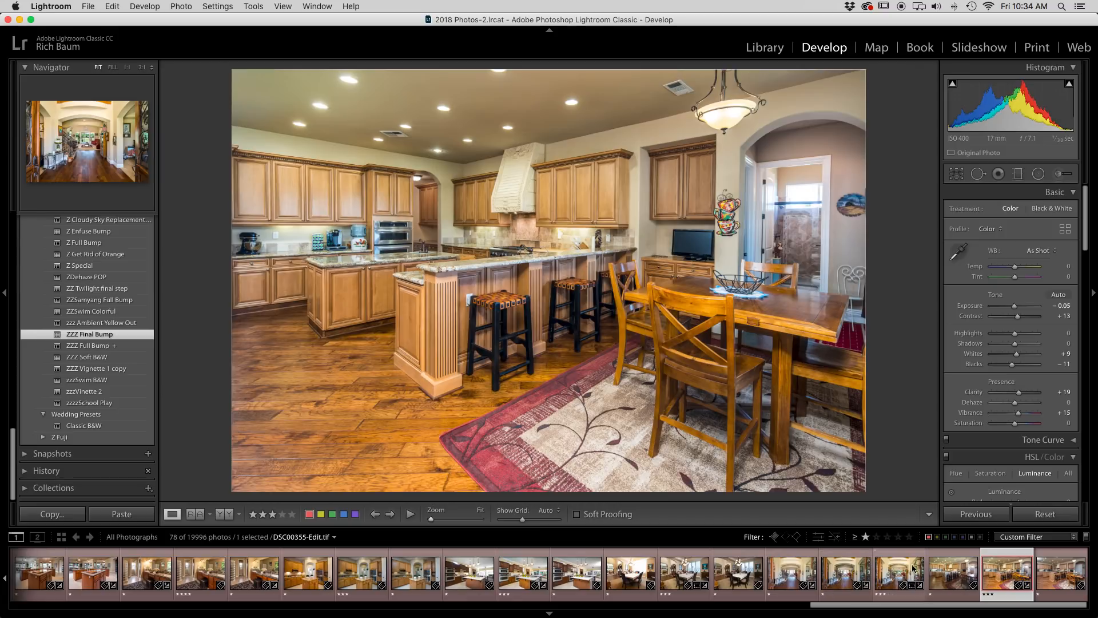
Step: Set the exposure of the kitchen photo DSC00387.ARW to +0.30
left_click(937, 578)
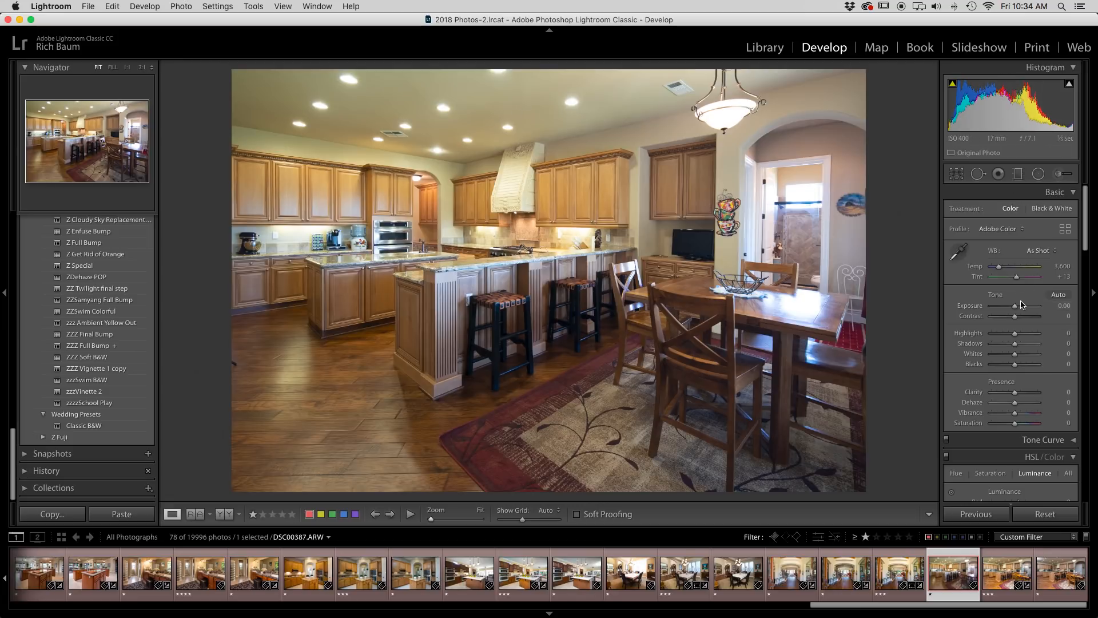
left_click_drag(1016, 309, 1017, 309)
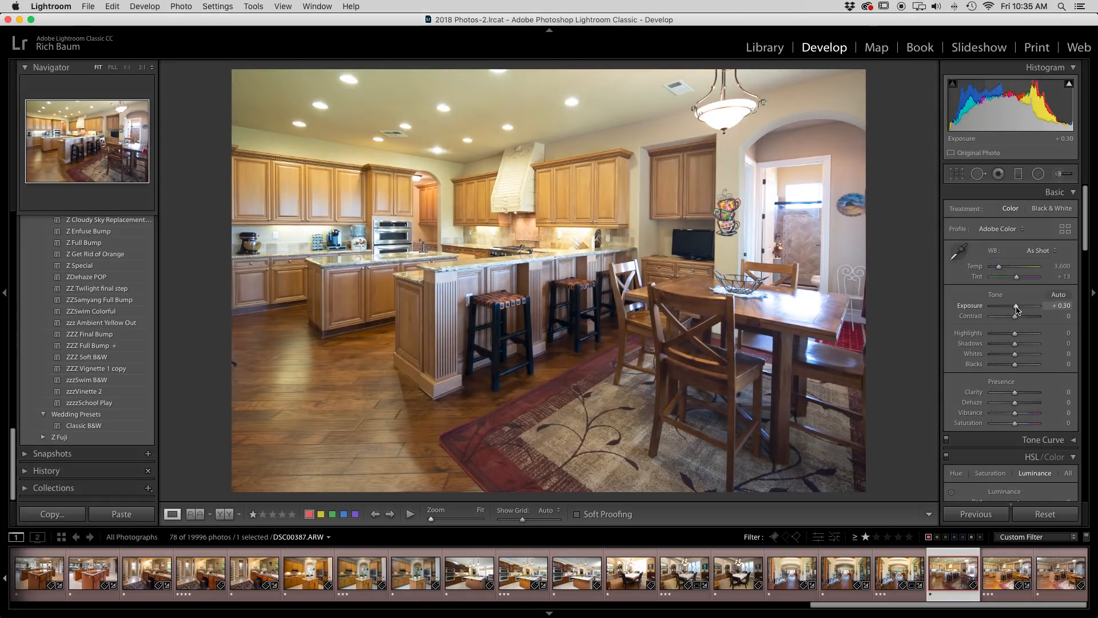
left_click_drag(1018, 310, 1017, 309)
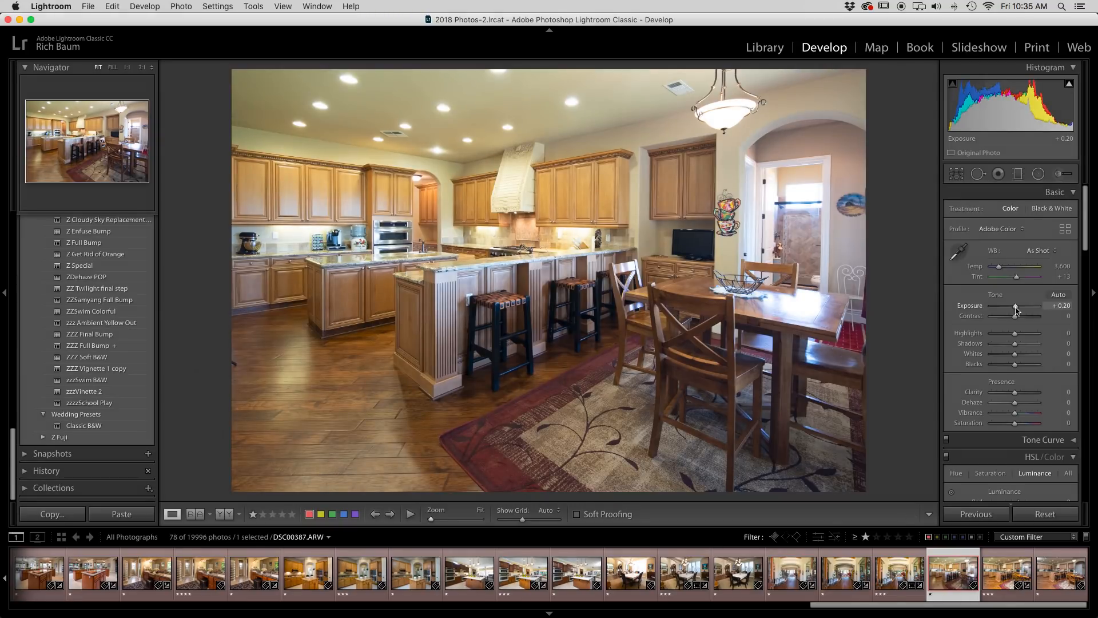
left_click_drag(1016, 309, 1017, 308)
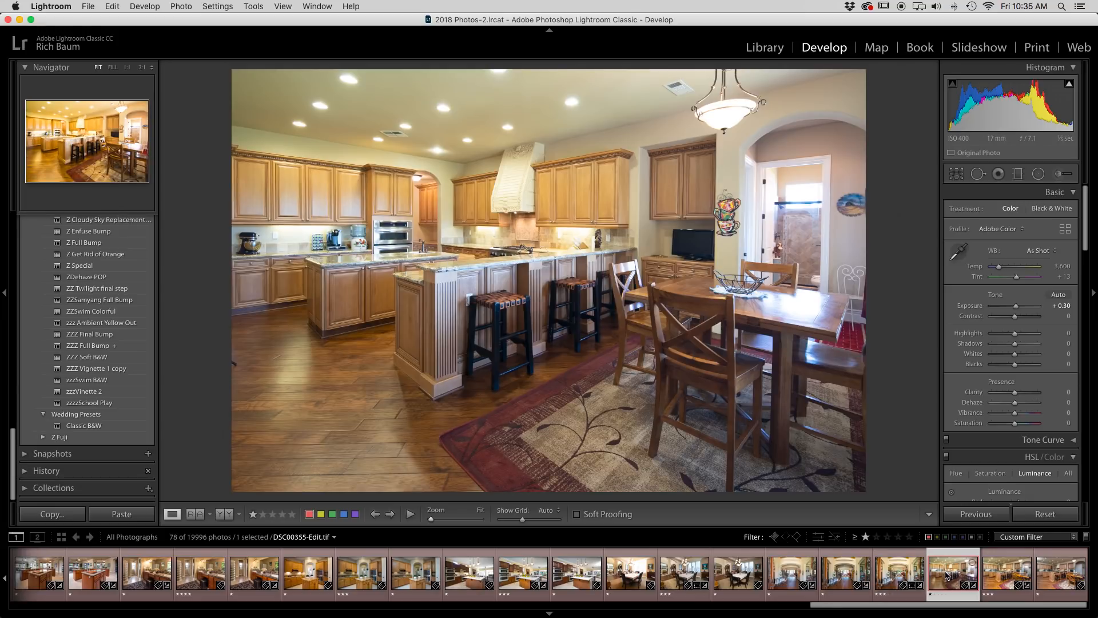
Step: Add DSC00390.ARW to the selection with DSC00387.ARW and compare the two kitchen exposures, especially the bathroom doorway
left_click(1045, 574, "super")
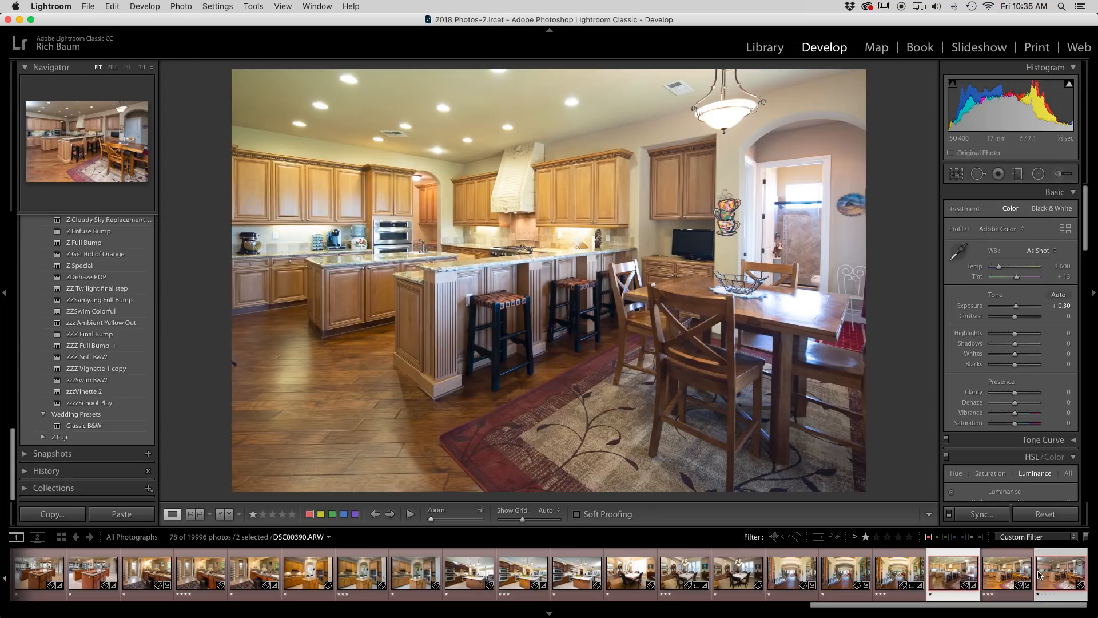
left_click(1040, 575)
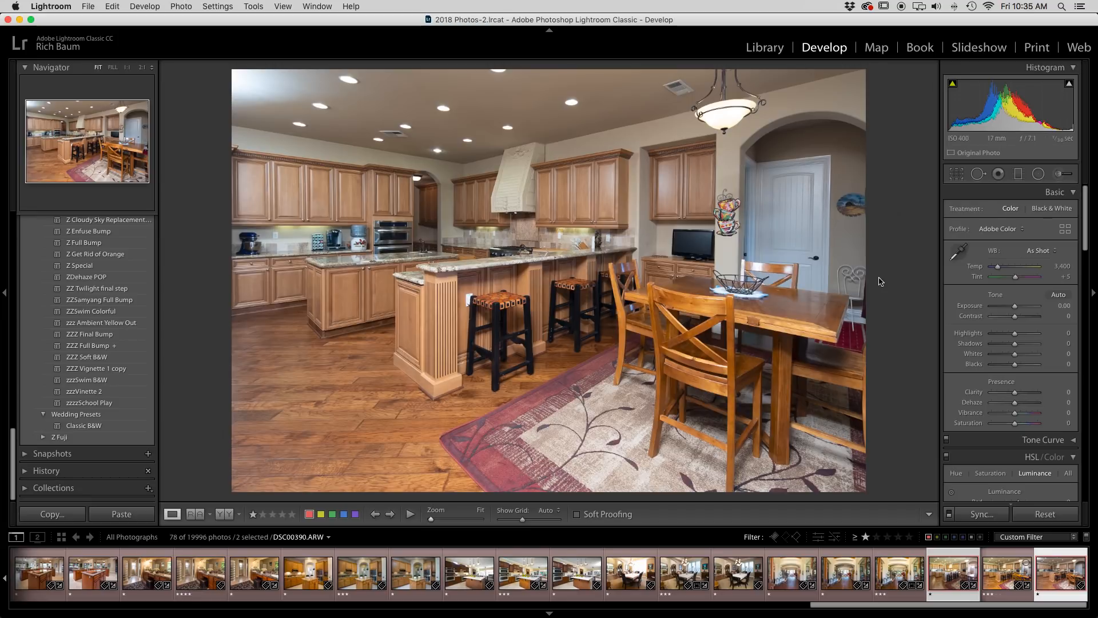
key("super+shift+s")
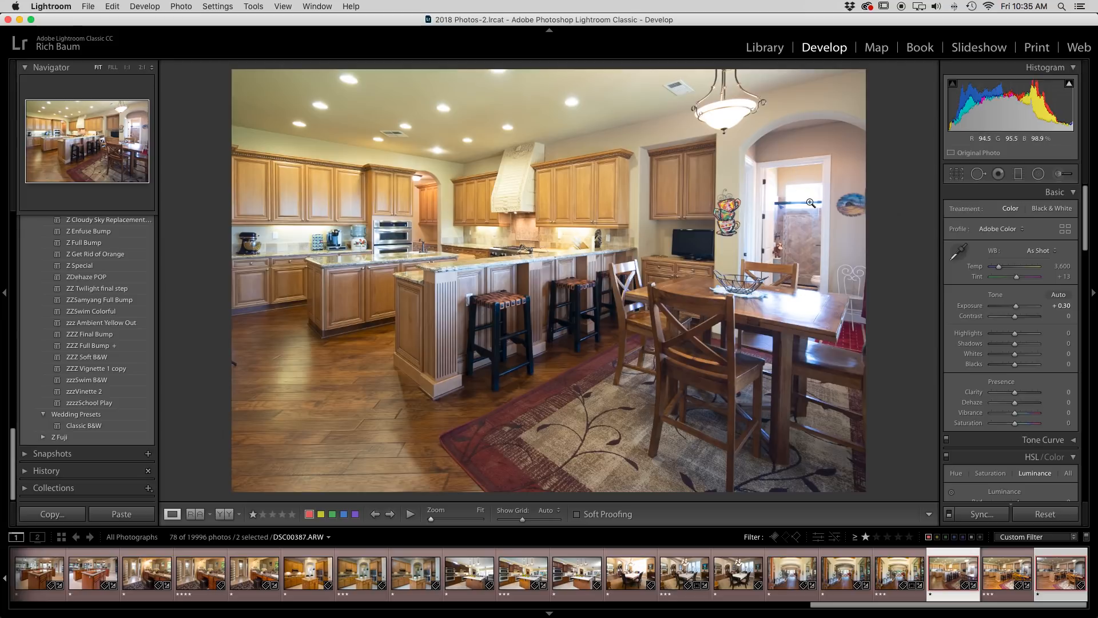
key("super+Right")
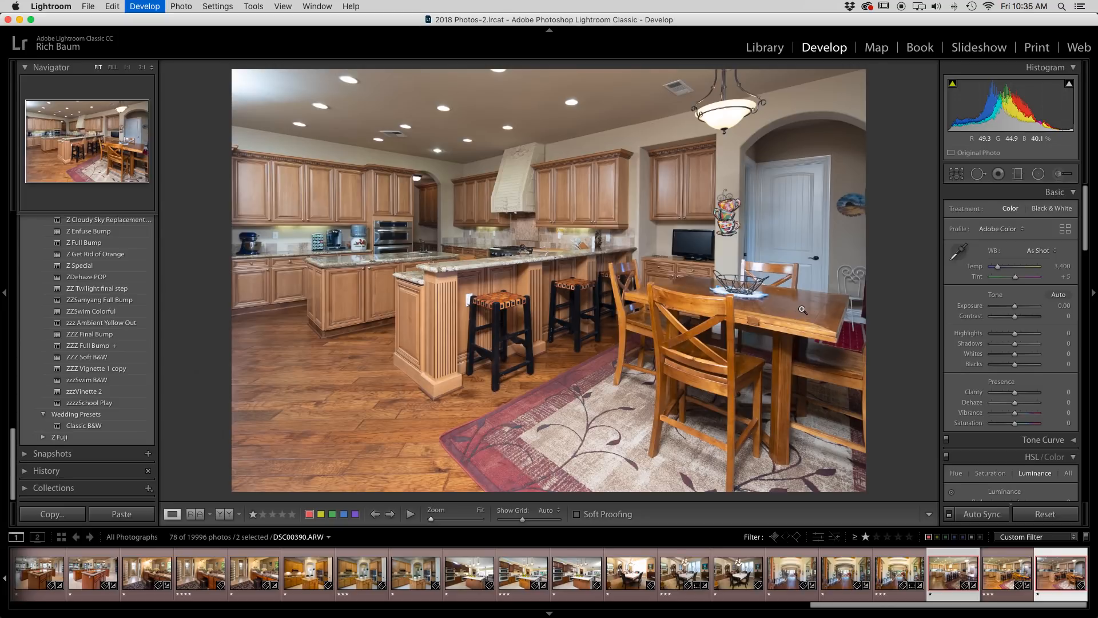
key("Left")
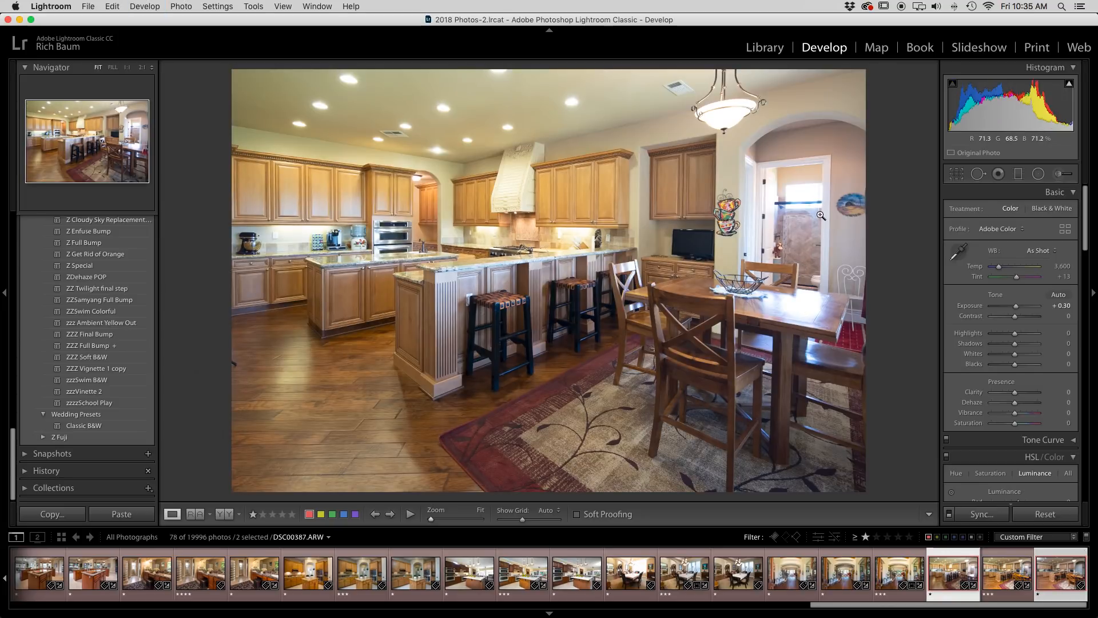
key("Right")
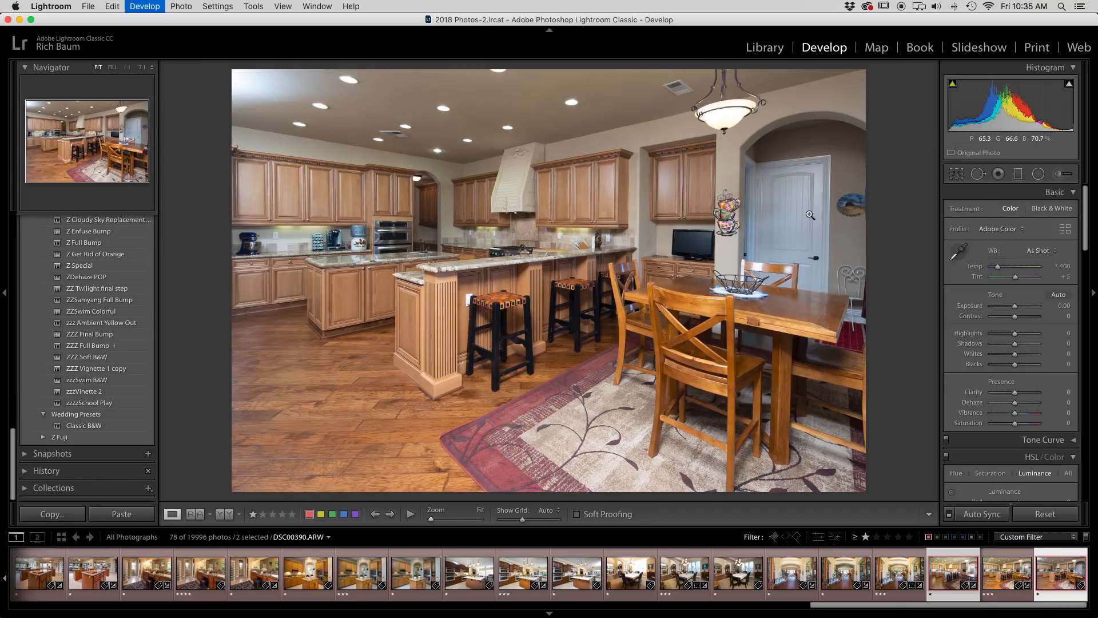
key("Left")
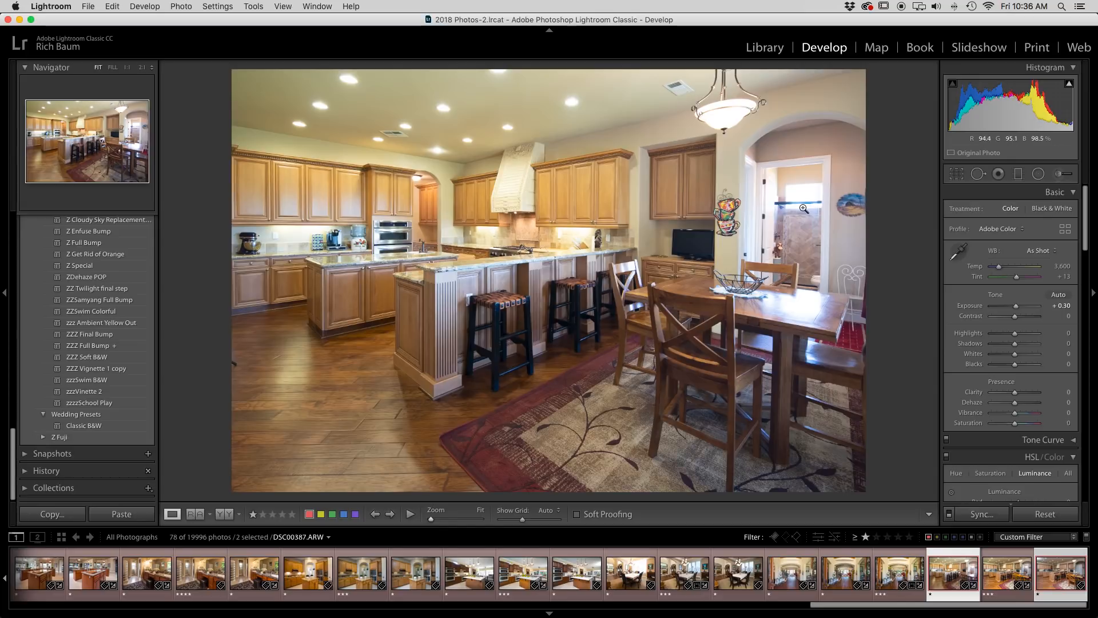
Step: Make DSC00390.ARW the active photo, apply the ZZZ Full Bump + preset and set its exposure to −0.20
key("Right")
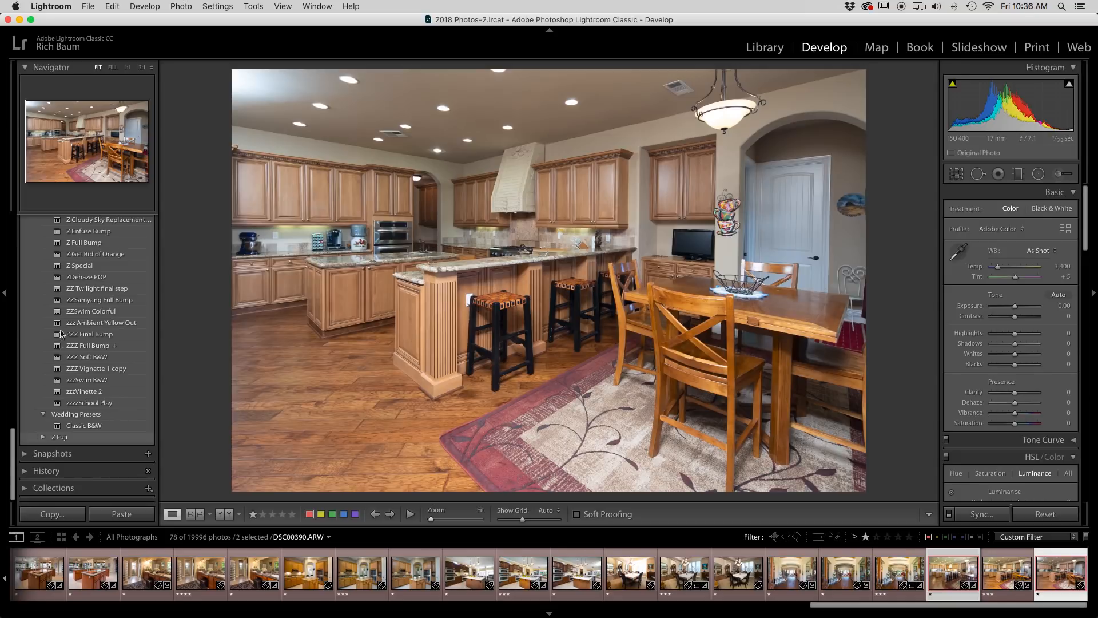
left_click(81, 347)
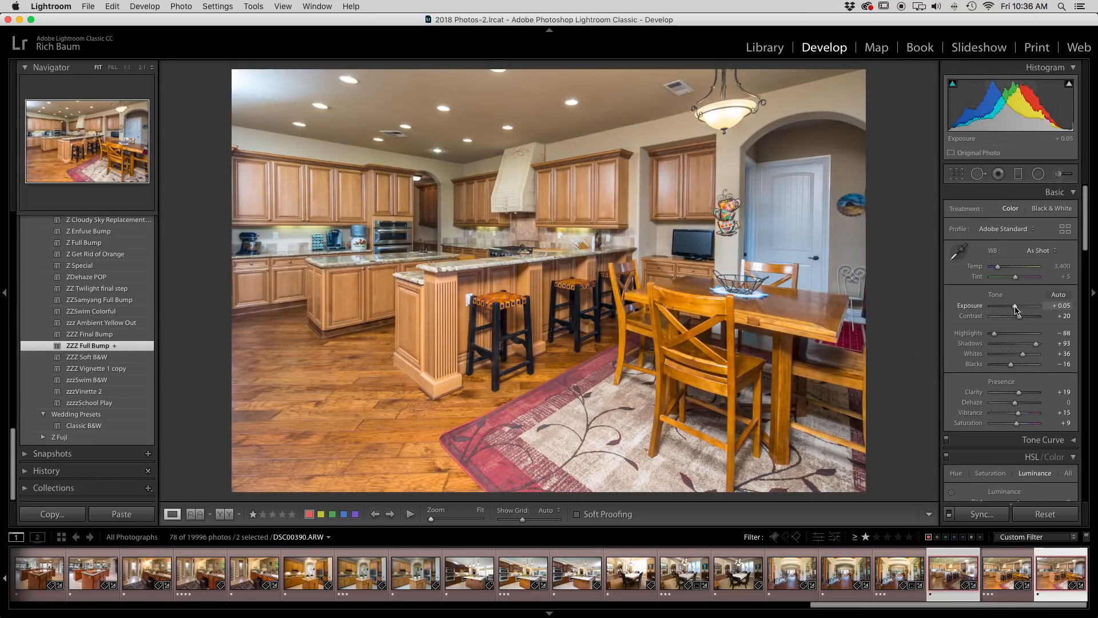
left_click_drag(1015, 308, 1014, 309)
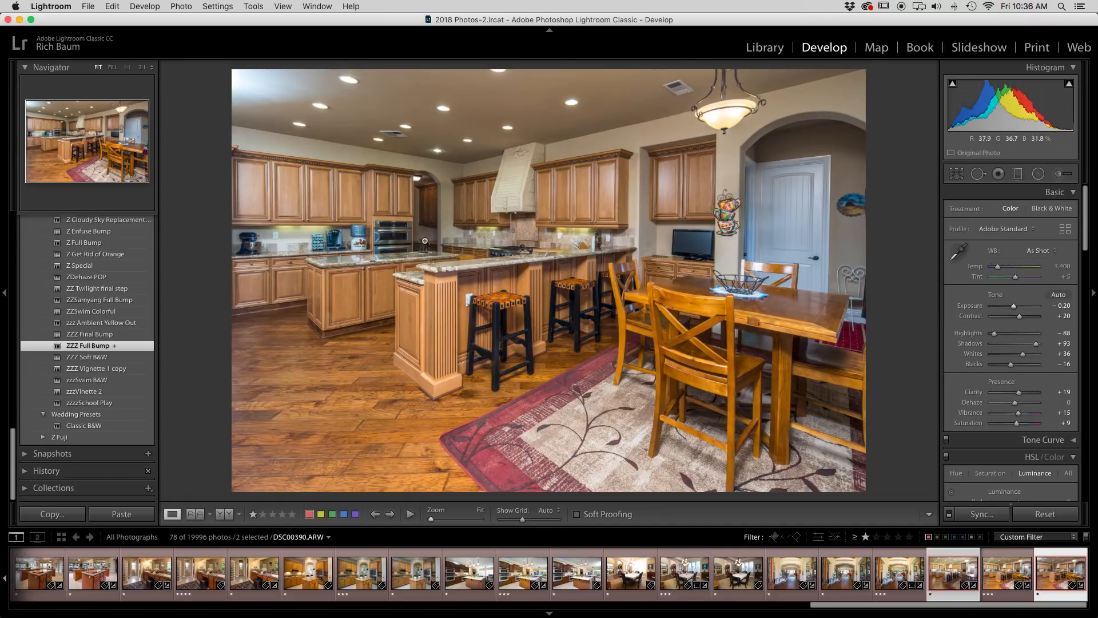
Step: Inspect the pantry alcove in DSC00390.ARW at 1:1, and set the exposure of DSC00387.ARW to +0.05
left_click(417, 233)
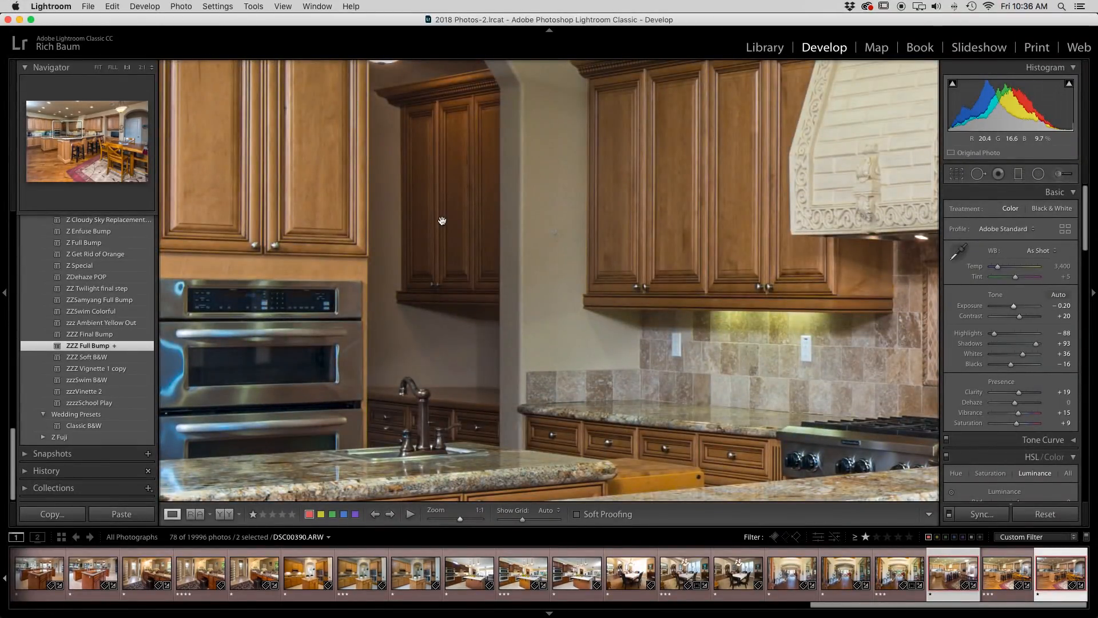
left_click(442, 221)
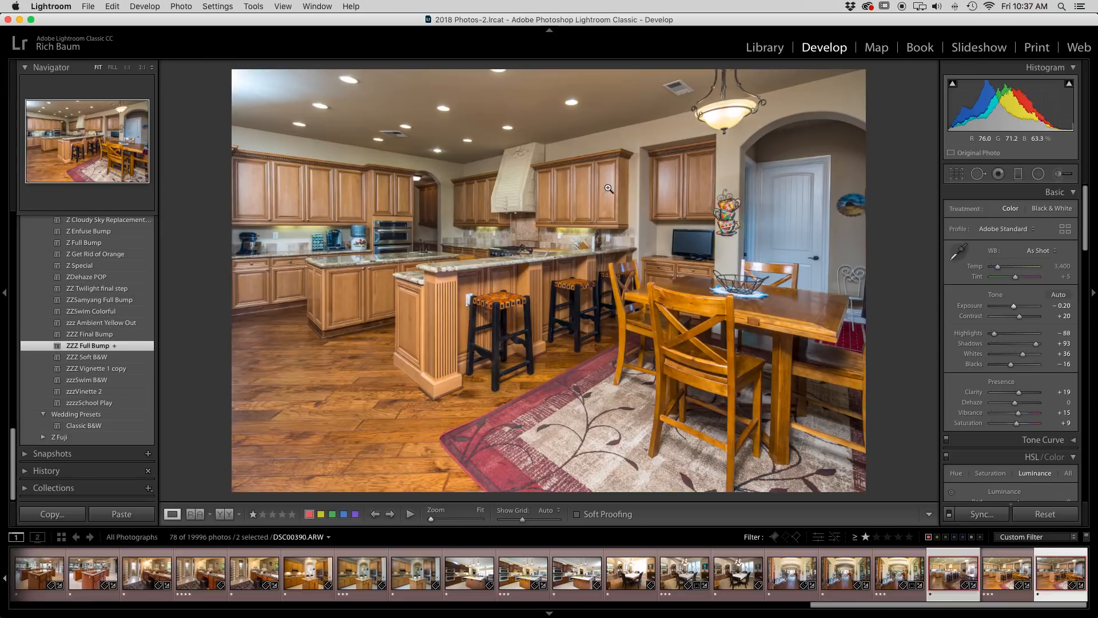
key("super+Left")
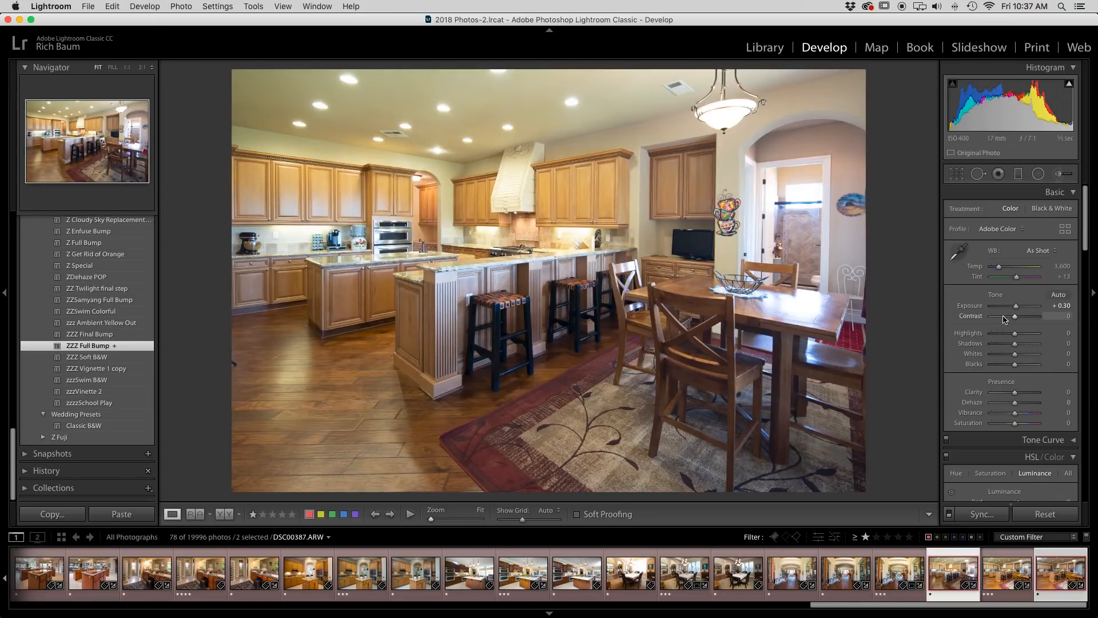
left_click_drag(1016, 306, 1014, 309)
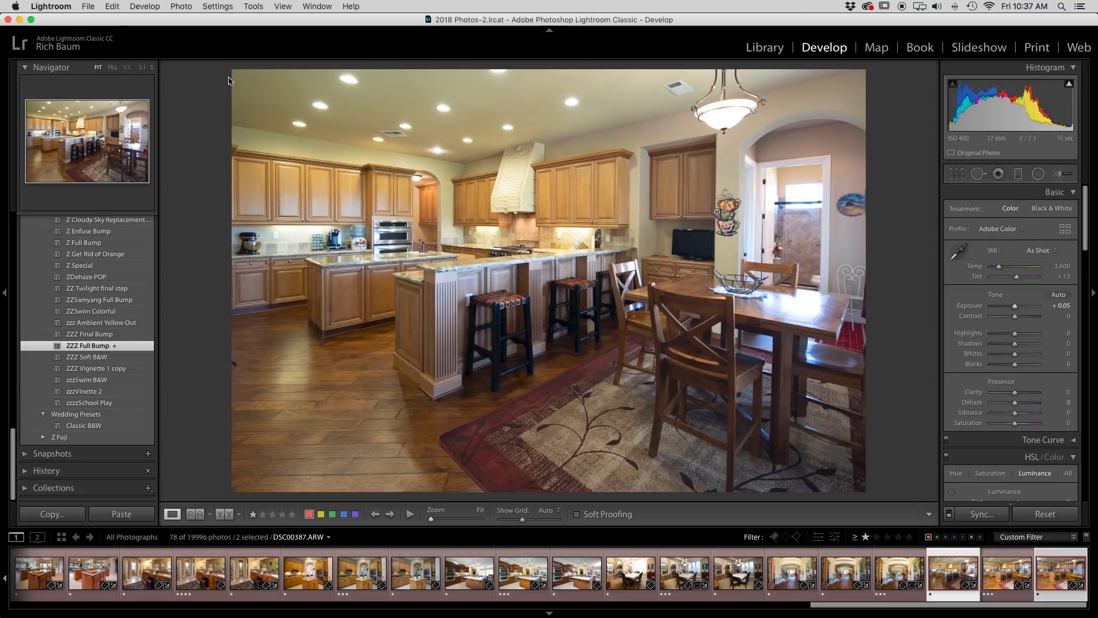
Step: Compare the two kitchen exposures and apply the zzz Ambient Yellow Out preset to DSC00387.ARW
key("super+Right")
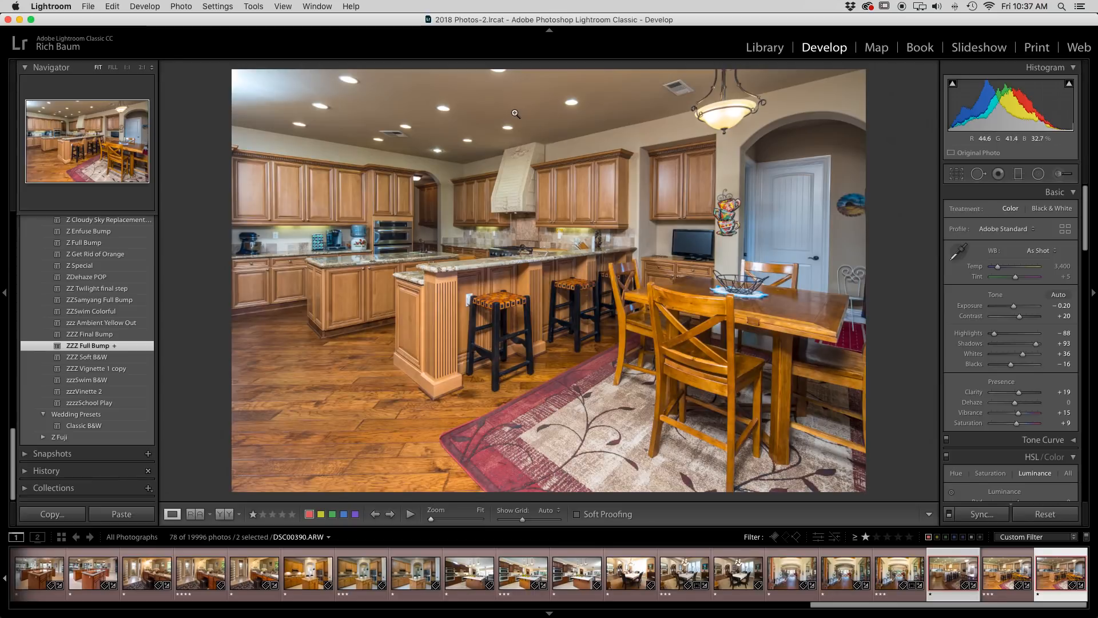
key("super+Left")
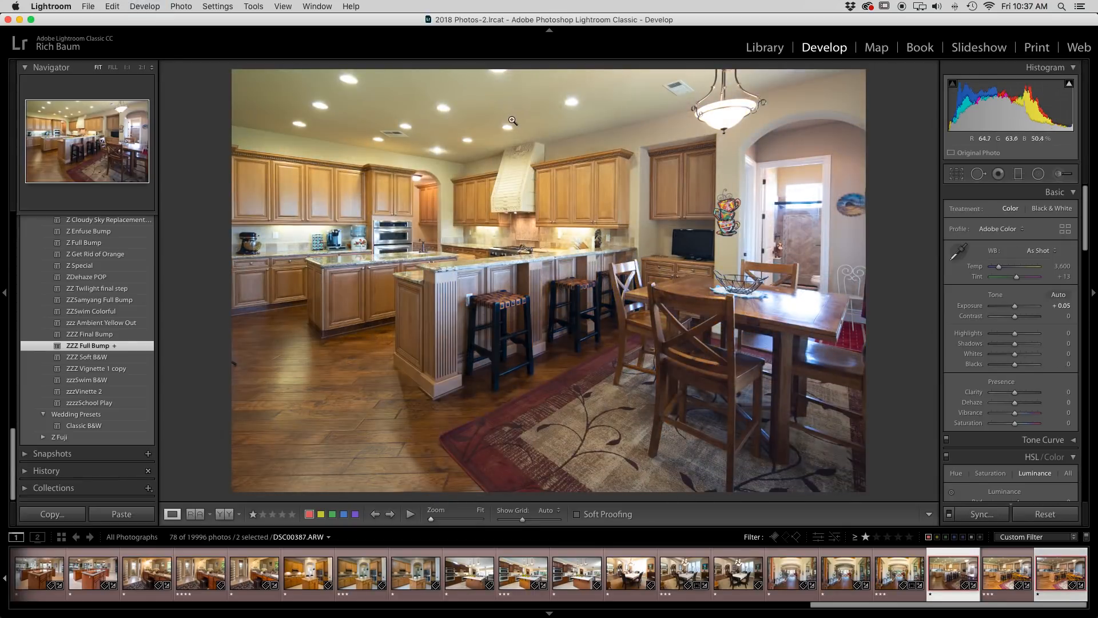
left_click(89, 324)
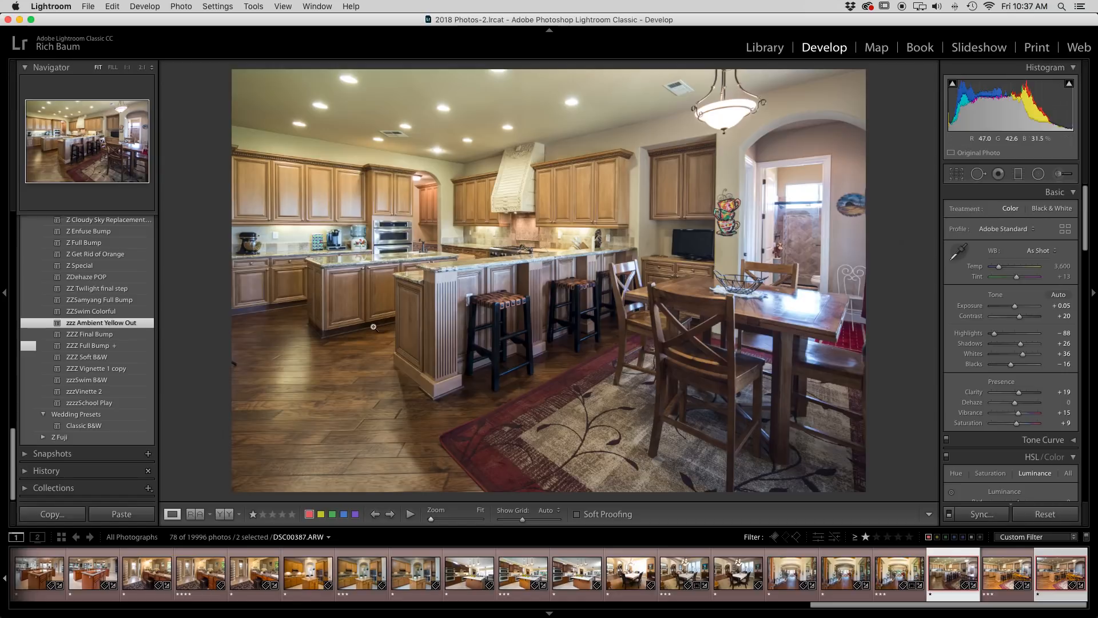
Step: Brush a local adjustment with Saturation −34 over the yellowish ceiling and upper walls of DSC00387.ARW
left_click(1059, 175)
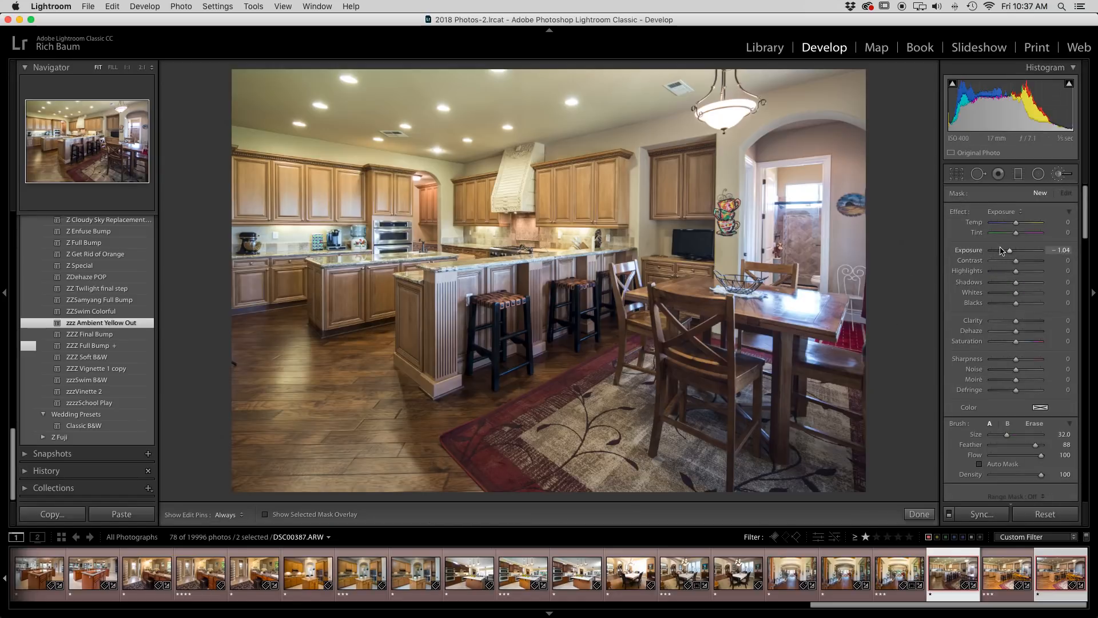
left_click(1010, 212)
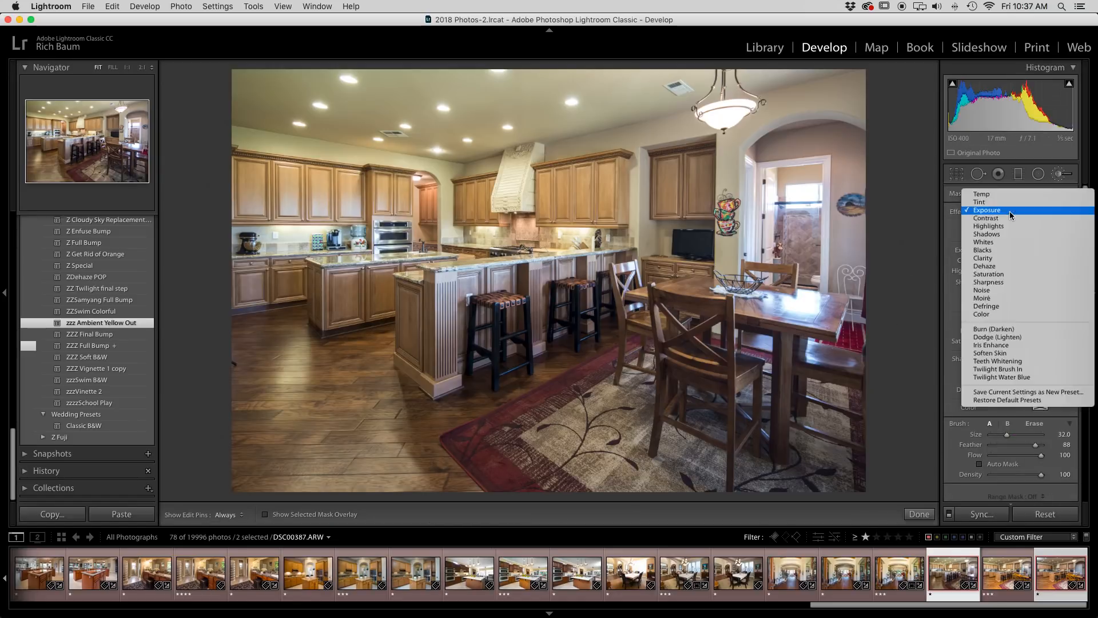
left_click(999, 274)
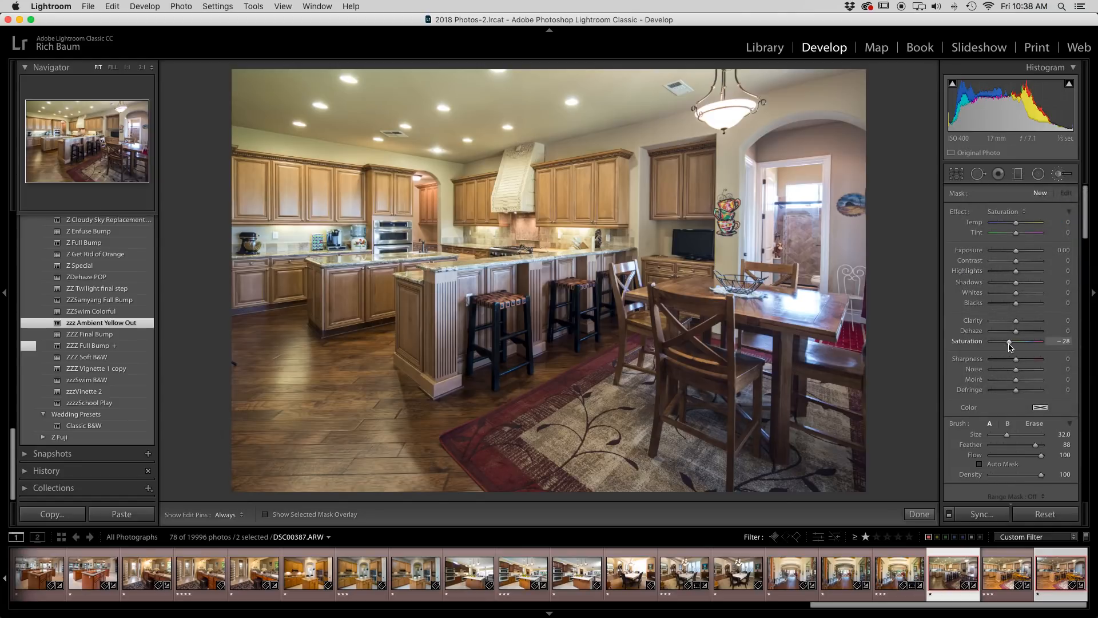
scroll(662, 98, "down", 5)
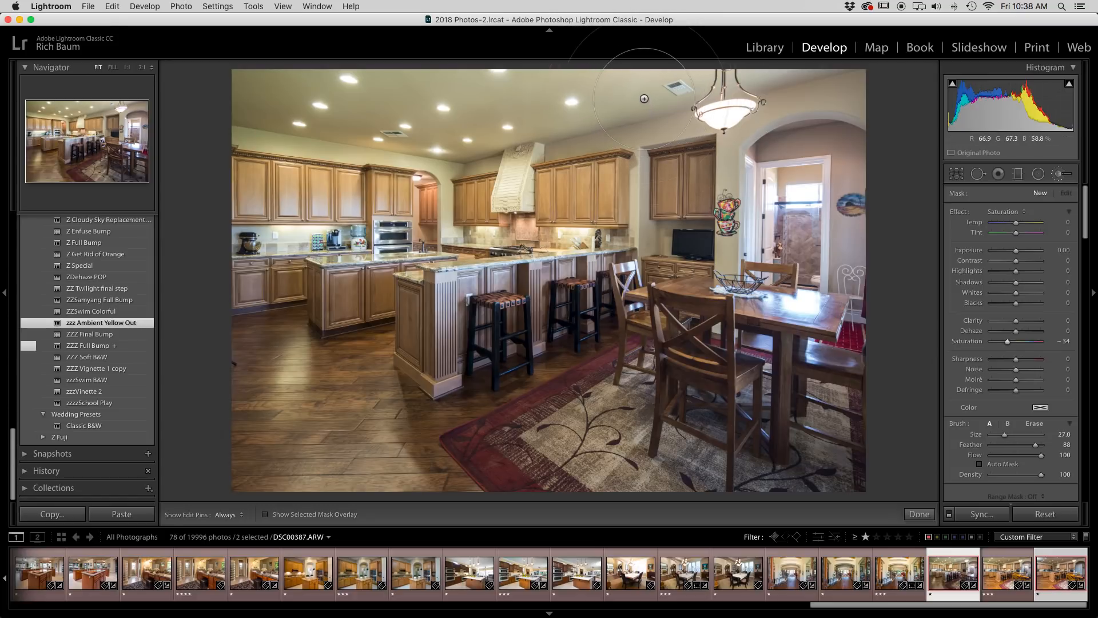
mouse_move(661, 98)
left_mouse_down()
mouse_move(465, 128)
mouse_move(652, 110)
mouse_move(207, 88)
mouse_move(487, 111)
mouse_move(259, 84)
mouse_move(325, 77)
mouse_move(469, 118)
mouse_move(663, 91)
mouse_move(242, 78)
mouse_move(316, 95)
mouse_move(418, 196)
left_mouse_up()
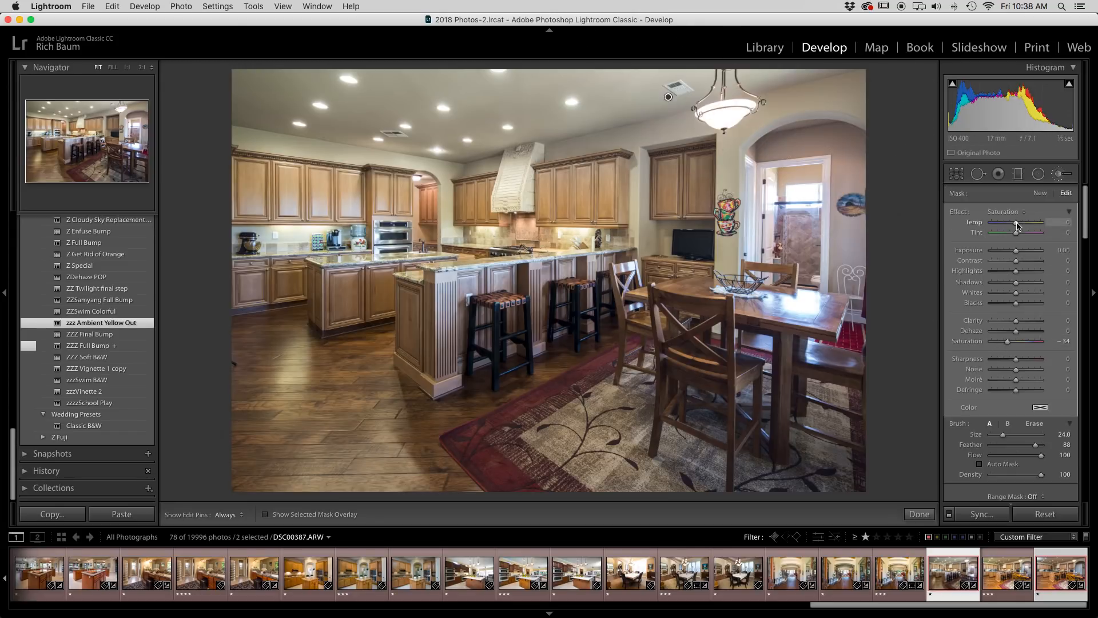
Step: Try Temp −5 on the ceiling brush adjustment, compare with DSC00390.ARW, and reset the temperature
left_click_drag(1017, 226, 1018, 225)
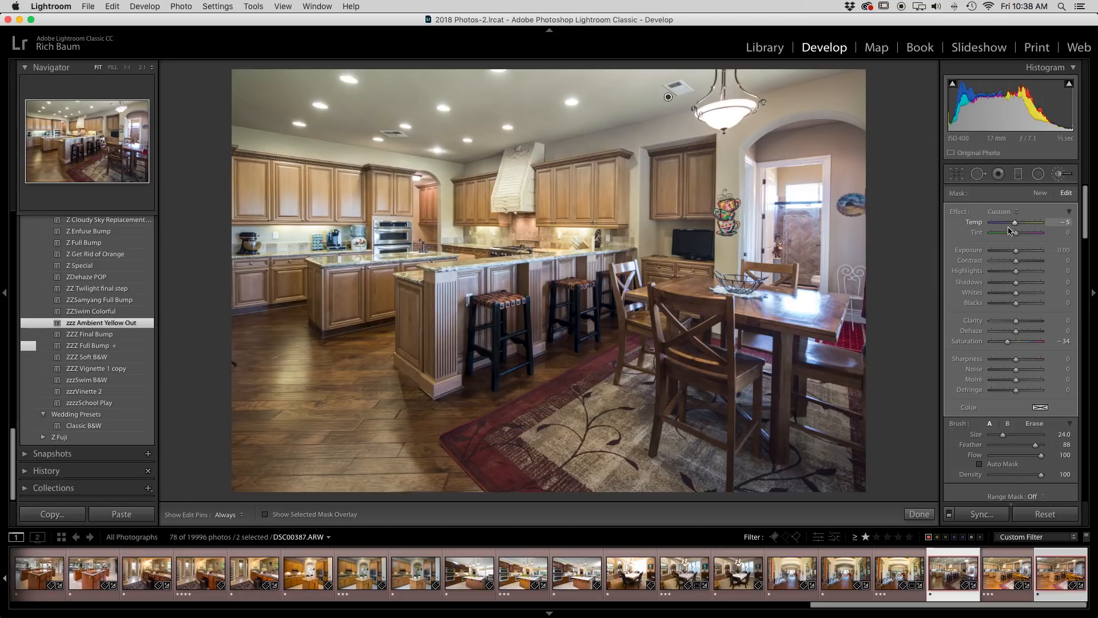
left_click(974, 563)
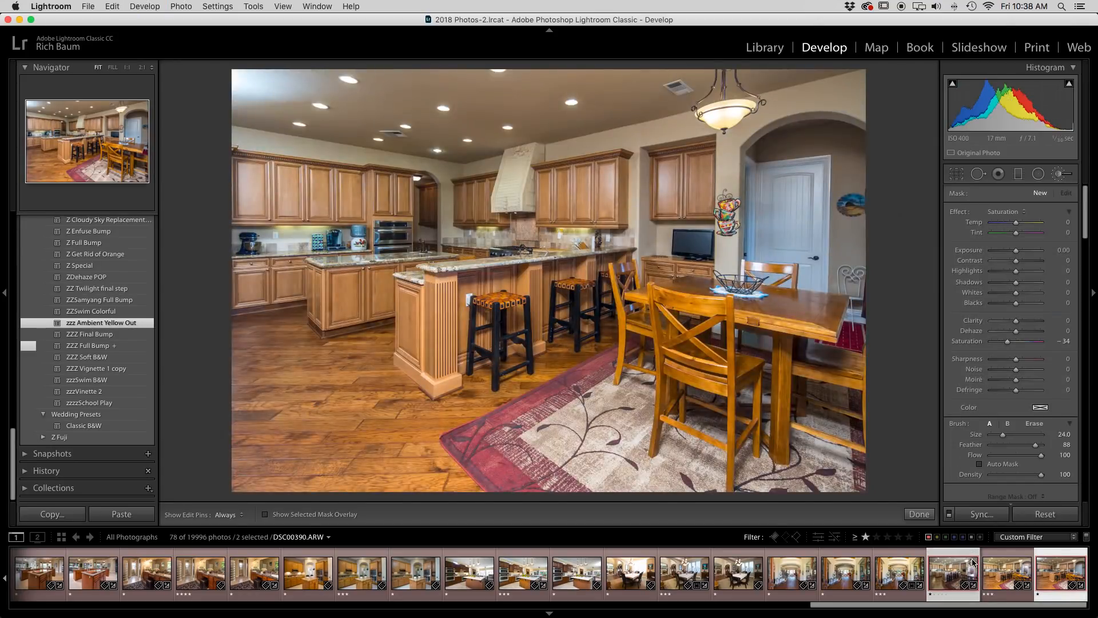
left_click(994, 591)
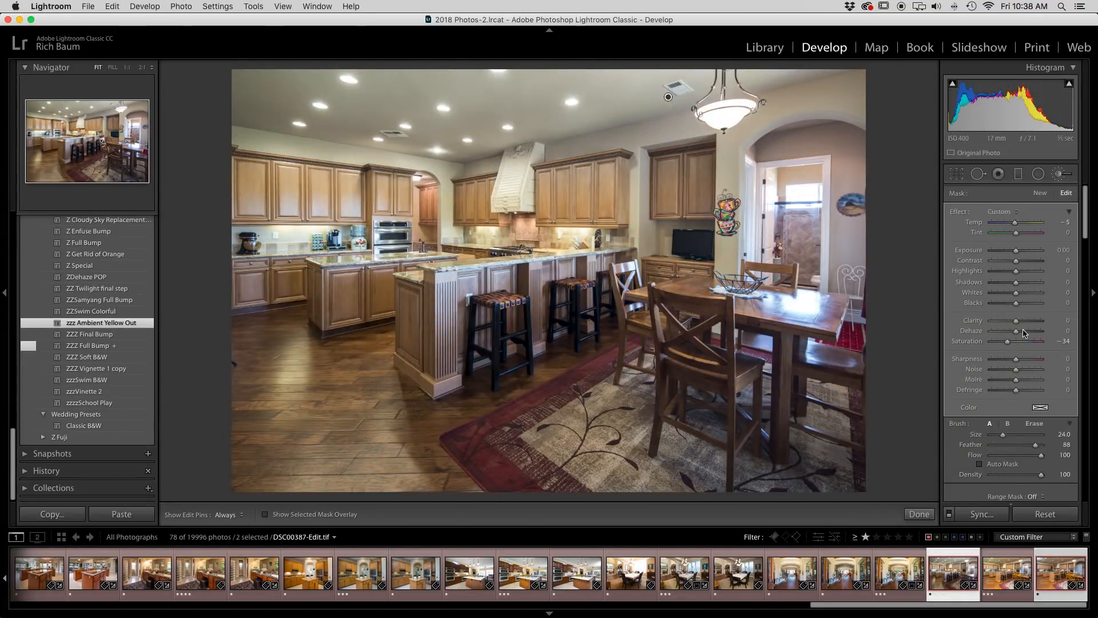
left_click(1016, 223)
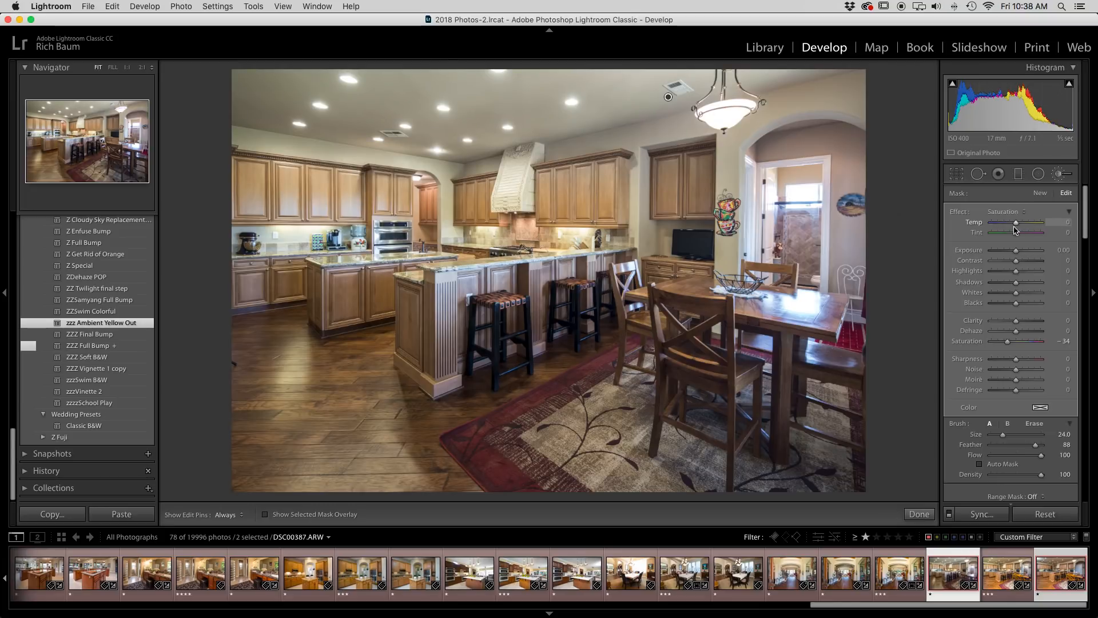
Step: Set the ceiling brush adjustment's saturation to −21 and compare DSC00387.ARW with DSC00390.ARW
left_click_drag(1007, 342, 1008, 343)
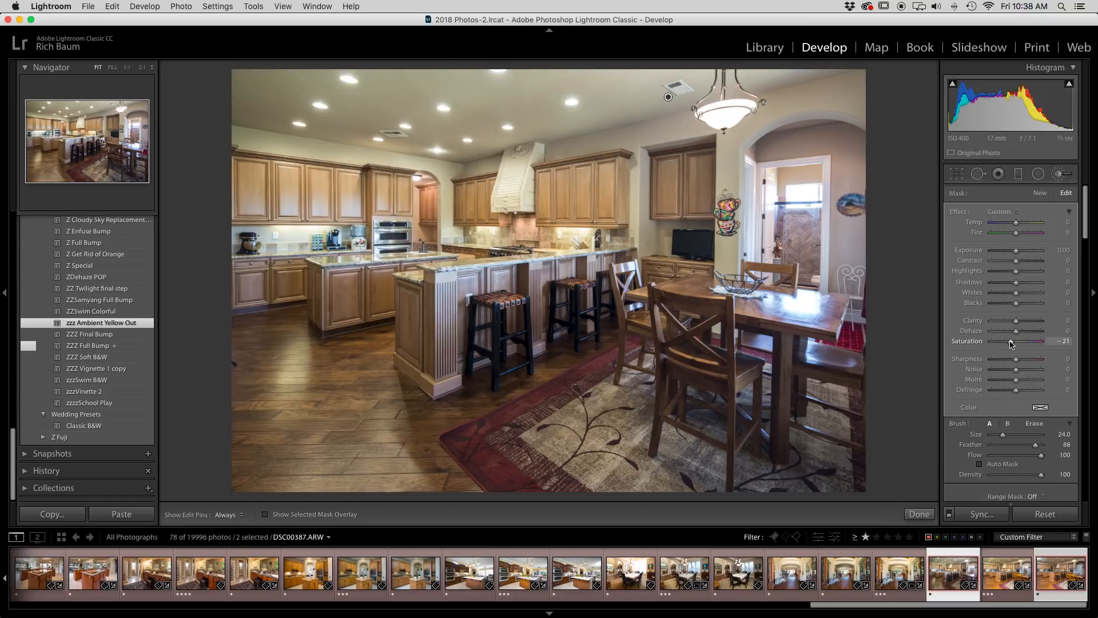
key("super+Right")
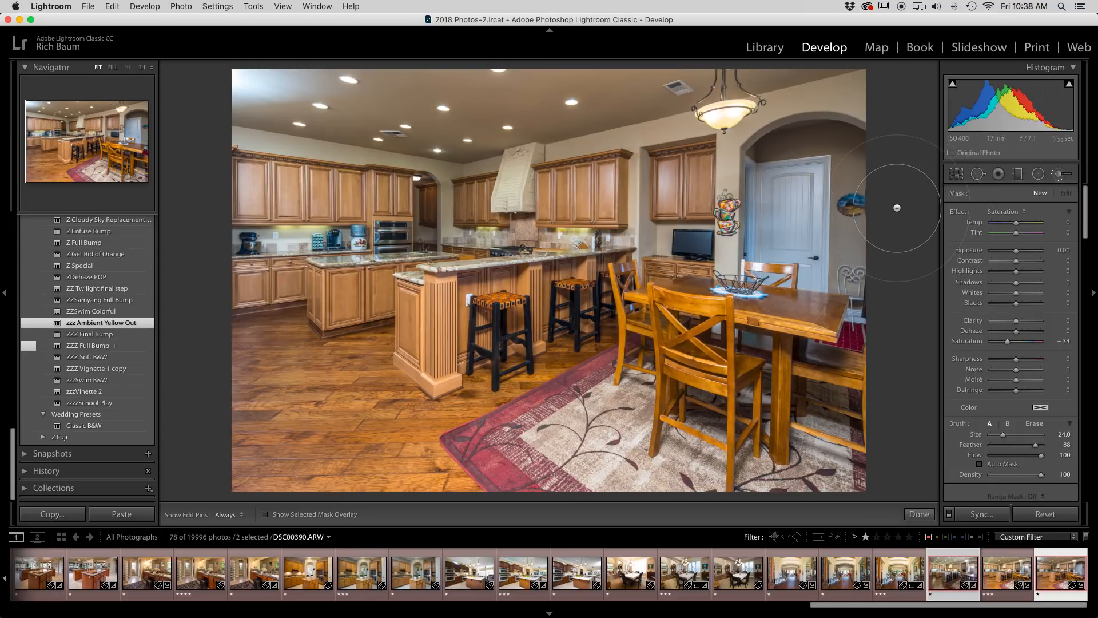
key("super+Left")
key("super+Left")
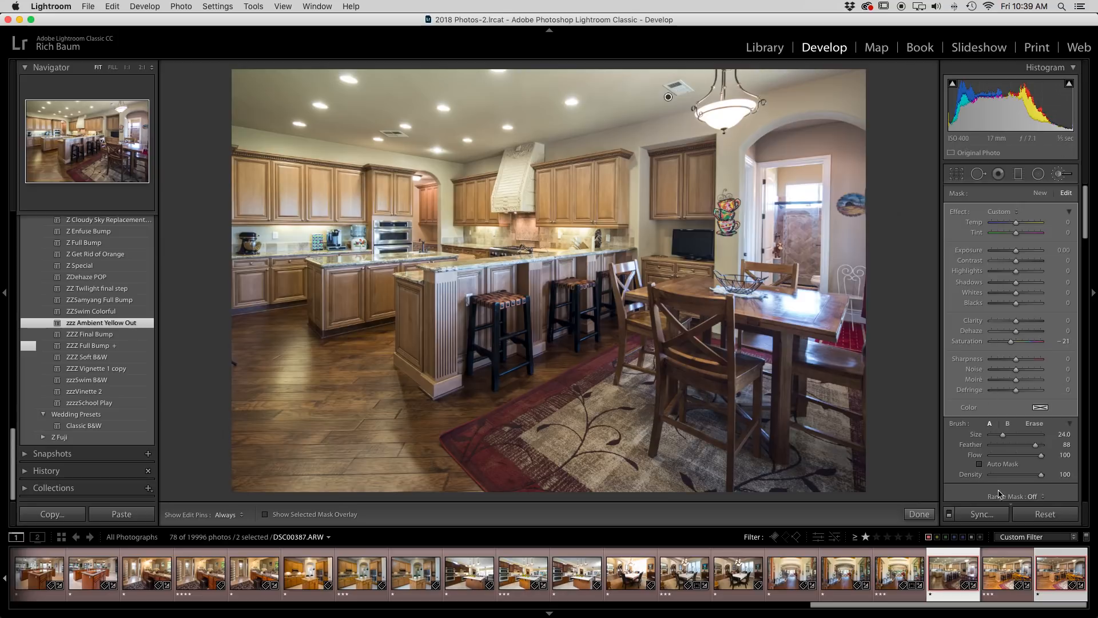
Step: Open the selected photos DSC00387.ARW and DSC00390.ARW together as layers in Photoshop
right_click(599, 166)
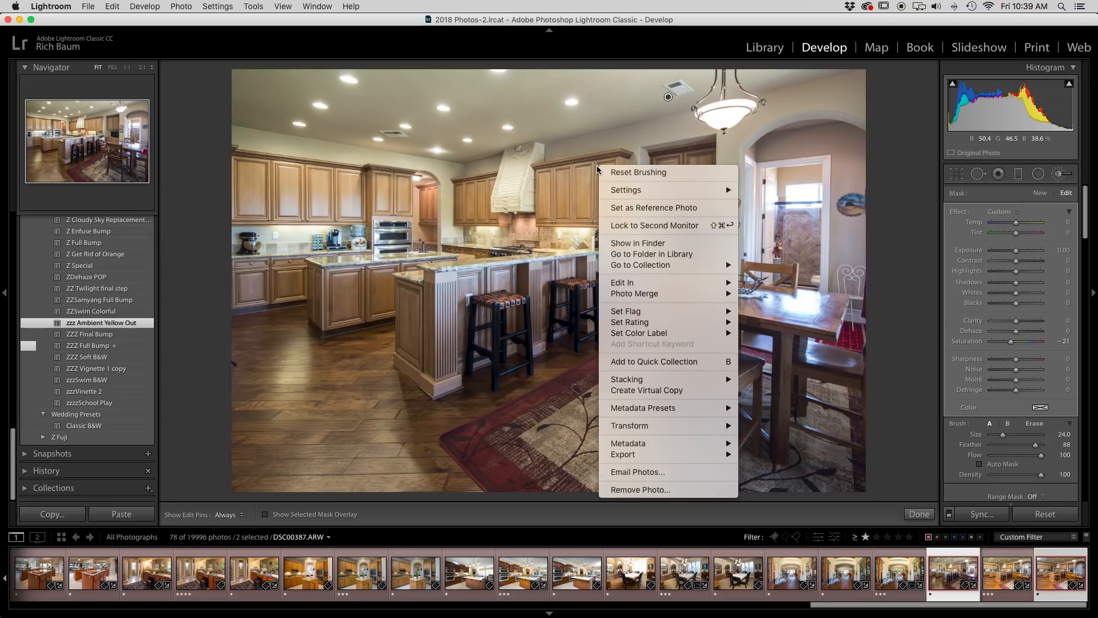
mouse_move(675, 287)
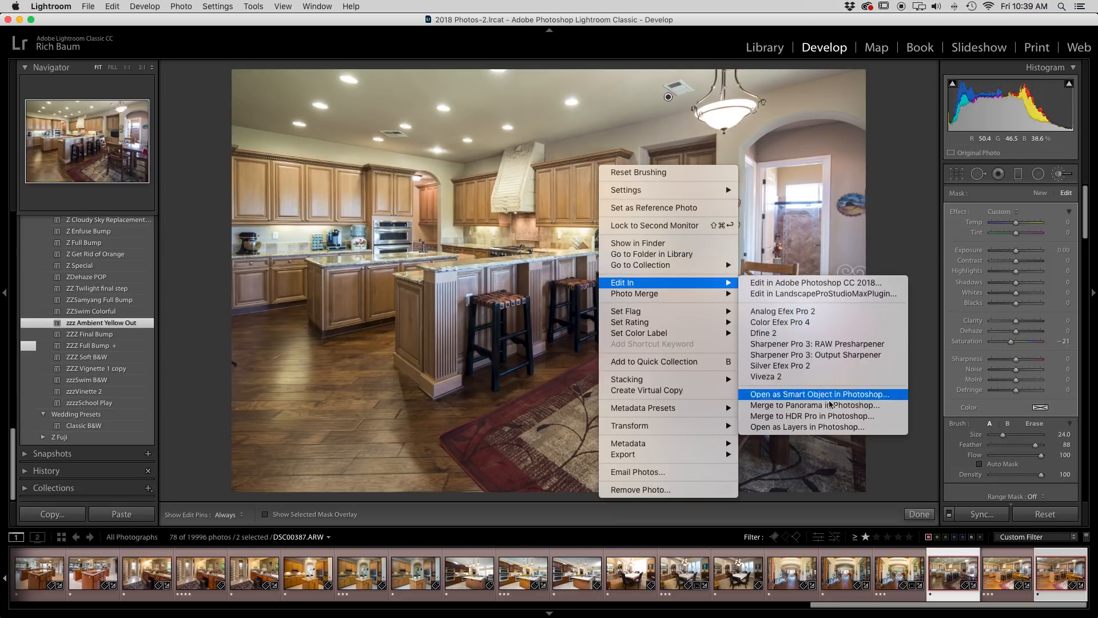
left_click(822, 428)
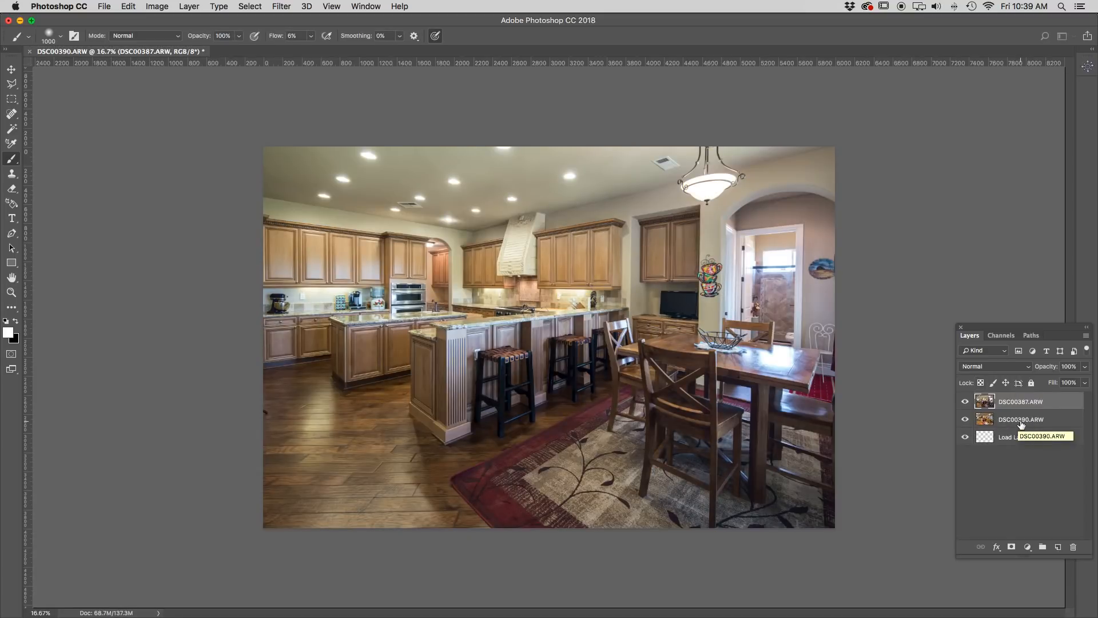
Step: Auto-align the DSC00387.ARW and DSC00390.ARW layers and add a black layer mask to the DSC00387.ARW layer
left_click(1022, 424, "shift")
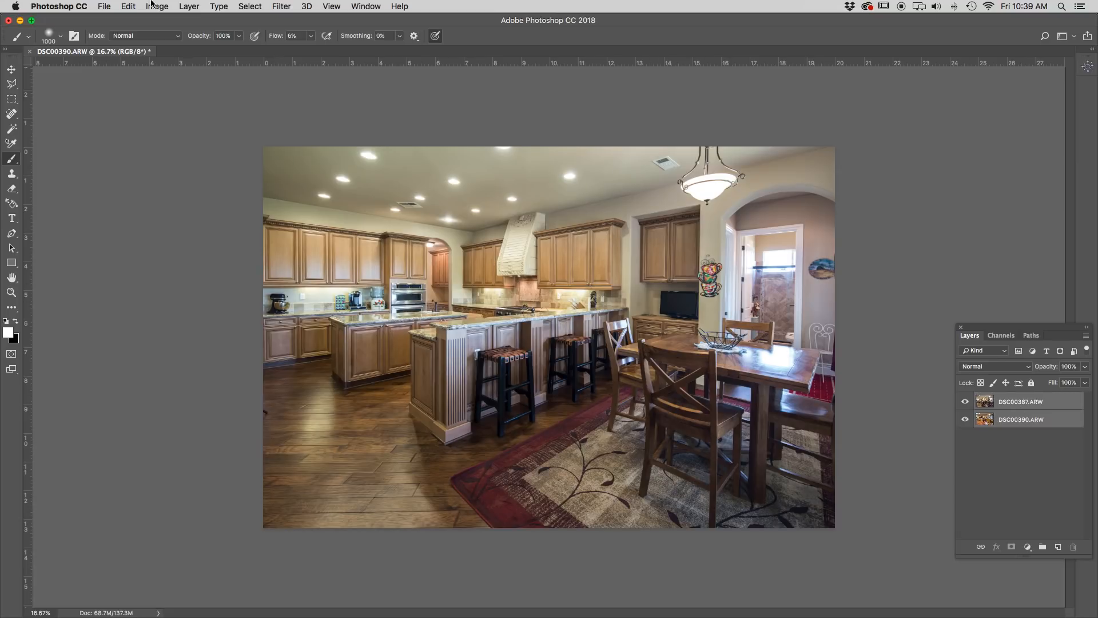
left_click(136, 9)
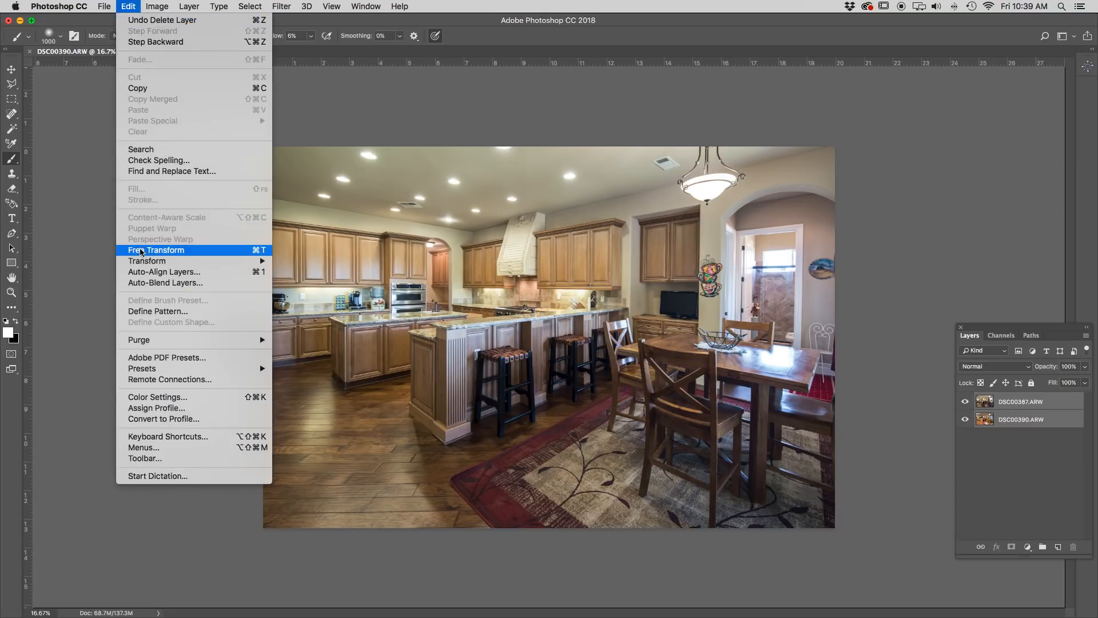
left_click(172, 272)
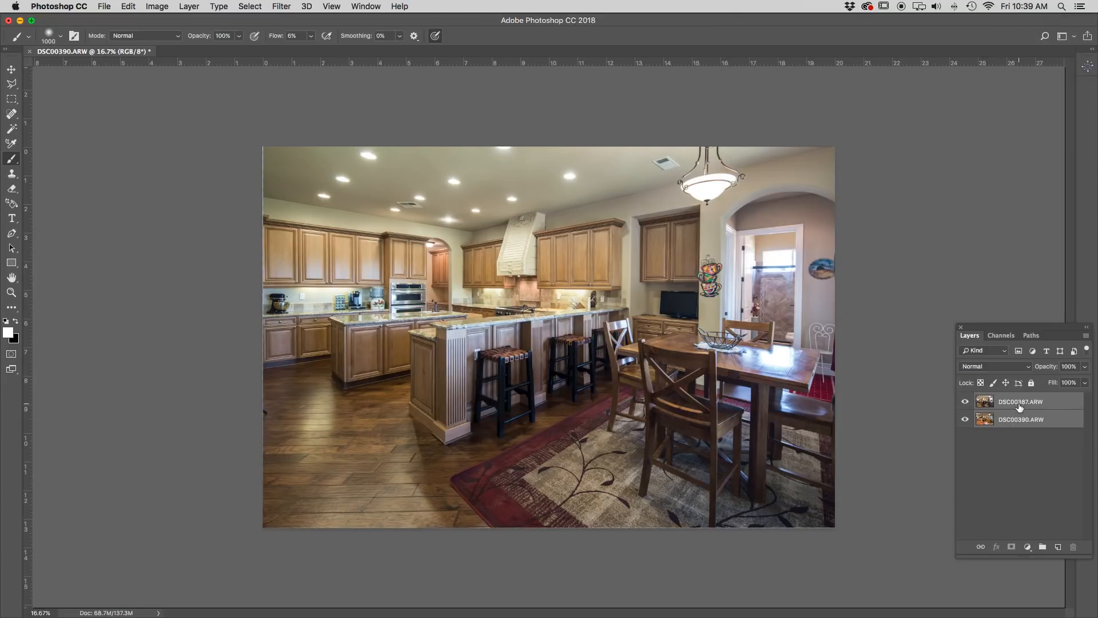
left_click(1020, 406)
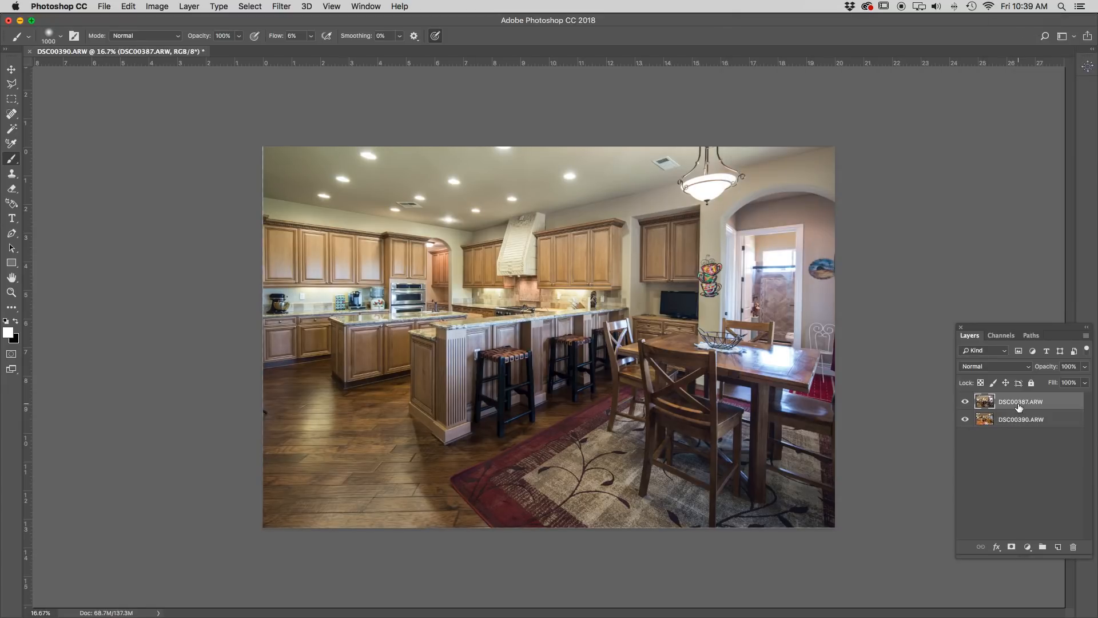
left_click(1011, 547, "alt")
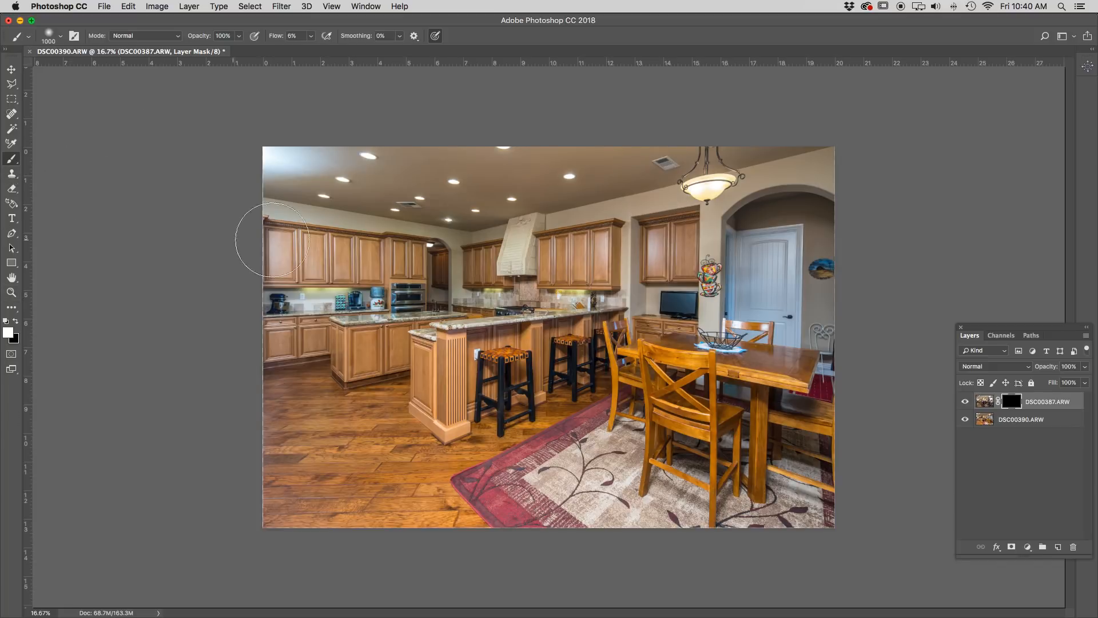
Step: Paint white on the DSC00387.ARW mask across the ceiling with a soft 1200 px brush at 6% flow
right_click(367, 244)
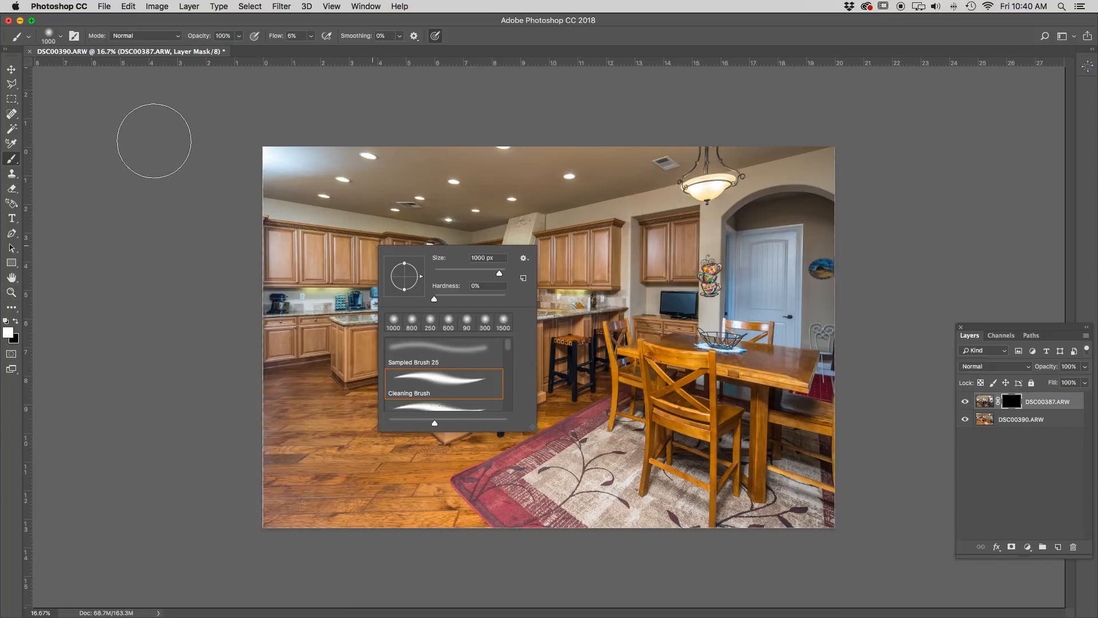
left_click(159, 132)
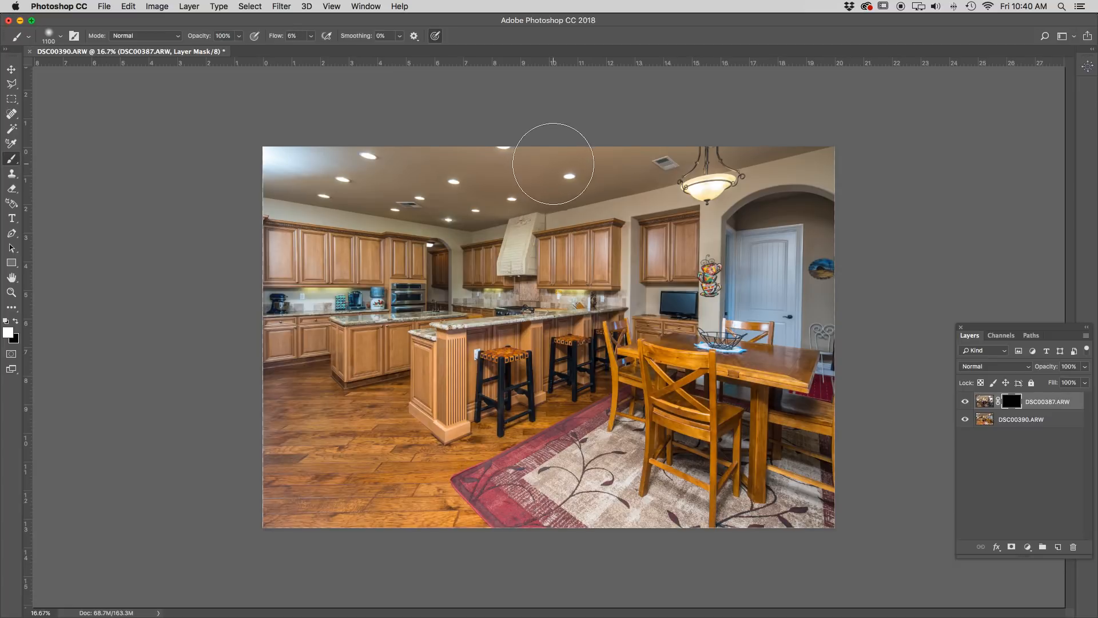
key("bracketright")
key("bracketright")
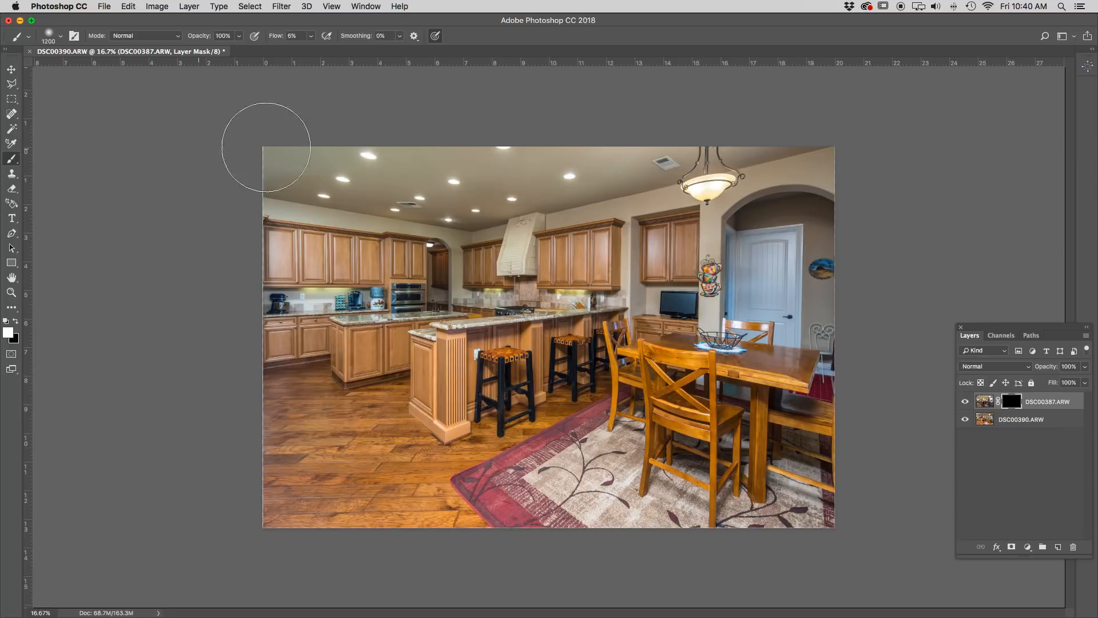
left_click_drag(456, 179, 250, 152)
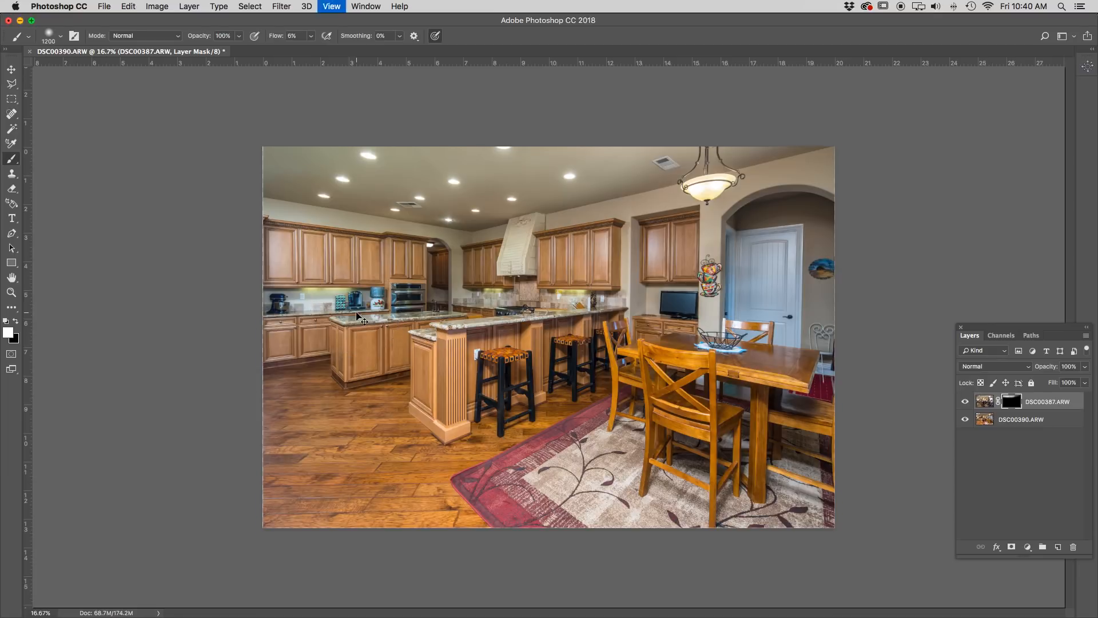
Step: Reveal the DSC00387.ARW layer along the upper kitchen cabinets and backsplash by painting its mask with a 700 px brush
key("super+plus")
key("super+plus")
left_click_drag(315, 254, 559, 320)
key("bracketleft")
key("bracketleft")
key("bracketleft")
key("bracketleft")
key("bracketleft")
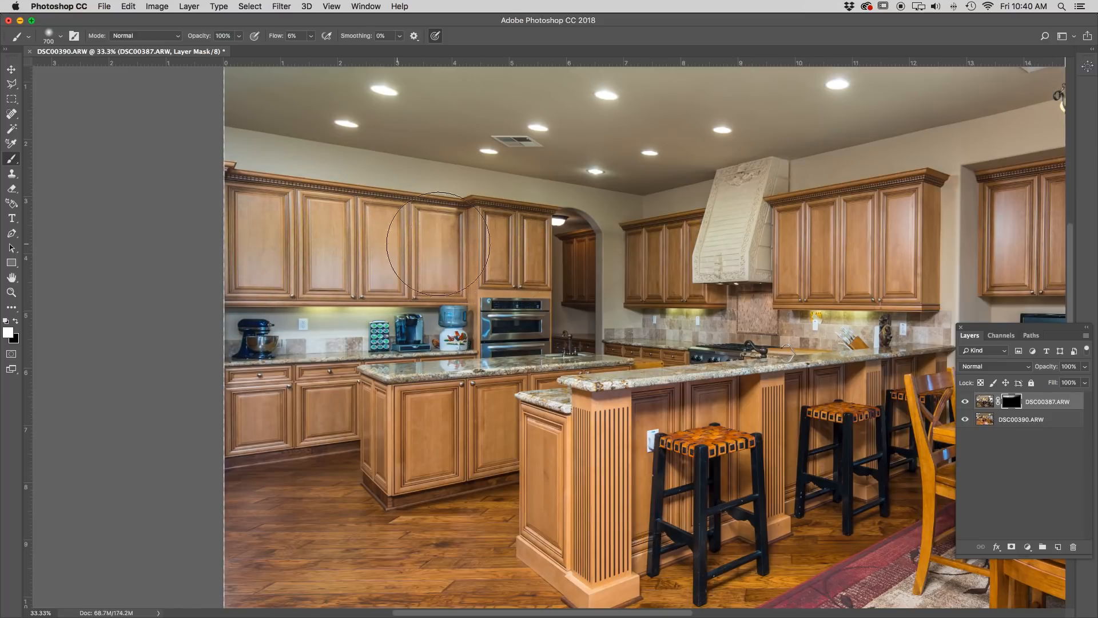
mouse_move(338, 321)
left_mouse_down()
mouse_move(290, 317)
mouse_move(336, 326)
mouse_move(305, 316)
mouse_move(272, 324)
mouse_move(389, 317)
mouse_move(168, 318)
mouse_move(400, 321)
mouse_move(259, 330)
mouse_move(183, 309)
mouse_move(707, 300)
mouse_move(709, 246)
mouse_move(687, 253)
mouse_move(747, 263)
mouse_move(612, 270)
mouse_move(662, 255)
mouse_move(664, 231)
mouse_move(633, 277)
mouse_move(658, 268)
mouse_move(658, 220)
mouse_move(639, 252)
mouse_move(675, 263)
mouse_move(915, 255)
mouse_move(744, 252)
mouse_move(777, 236)
mouse_move(767, 223)
mouse_move(902, 242)
mouse_move(885, 223)
mouse_move(907, 229)
mouse_move(882, 246)
mouse_move(822, 236)
mouse_move(926, 224)
mouse_move(912, 202)
mouse_move(845, 217)
mouse_move(881, 235)
mouse_move(869, 246)
mouse_move(847, 233)
mouse_move(940, 233)
mouse_move(895, 273)
left_mouse_up()
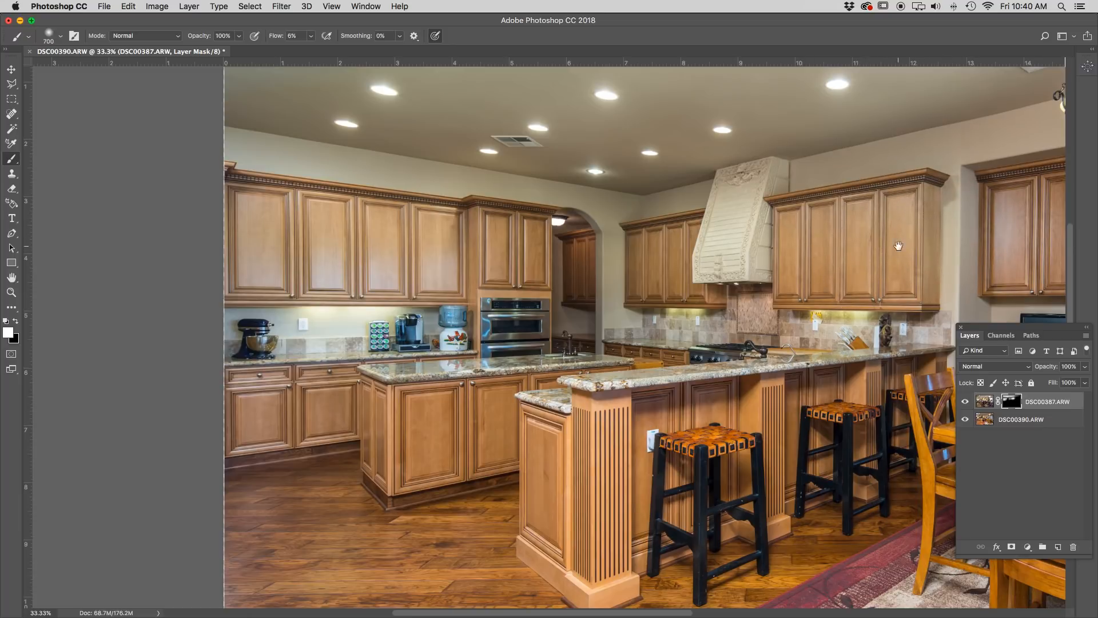
Step: Paint the DSC00387.ARW mask white over the cabinet and wall above the desk nook, and reduce the brush to 400 px
scroll(895, 273, "right", 10)
mouse_move(764, 234)
left_mouse_down()
mouse_move(757, 208)
mouse_move(768, 263)
mouse_move(716, 210)
left_mouse_up()
mouse_move(734, 191)
left_mouse_down()
mouse_move(758, 210)
mouse_move(754, 263)
mouse_move(779, 294)
mouse_move(728, 306)
mouse_move(774, 303)
mouse_move(724, 319)
mouse_move(685, 319)
mouse_move(731, 309)
mouse_move(781, 319)
mouse_move(668, 328)
mouse_move(760, 317)
mouse_move(721, 328)
left_mouse_up()
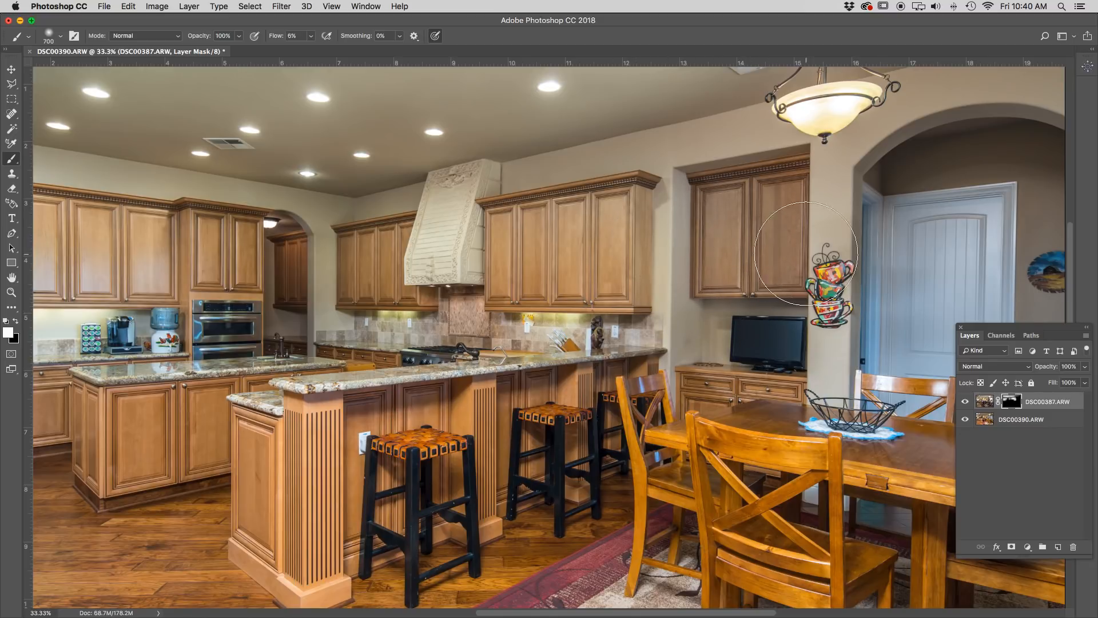
key("bracketleft")
key("bracketleft")
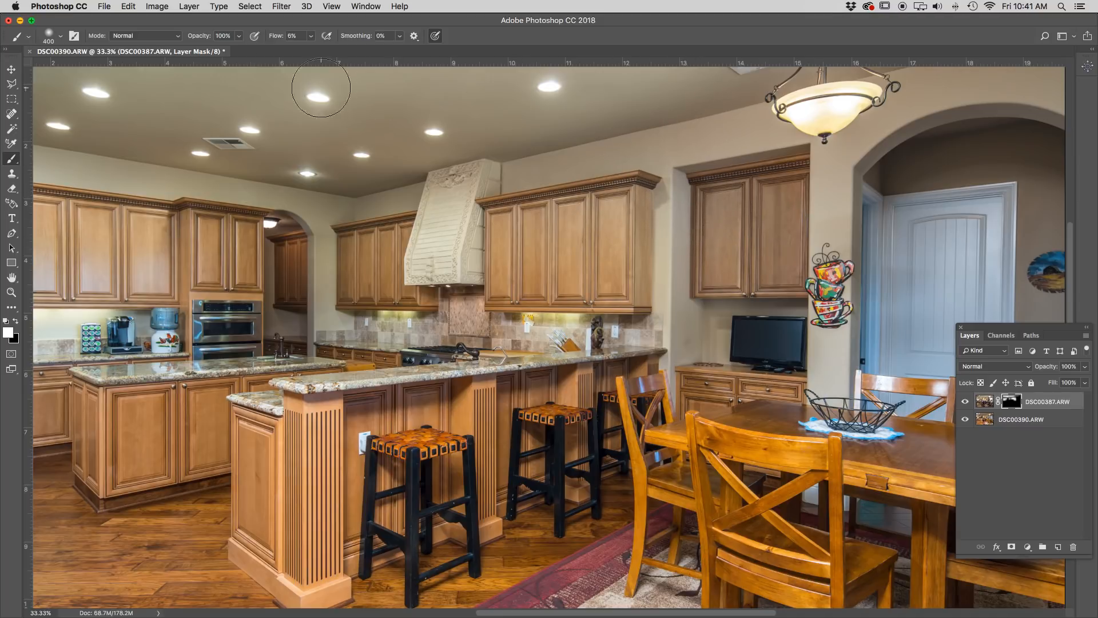
key("bracketleft")
key("bracketleft")
key("bracketleft")
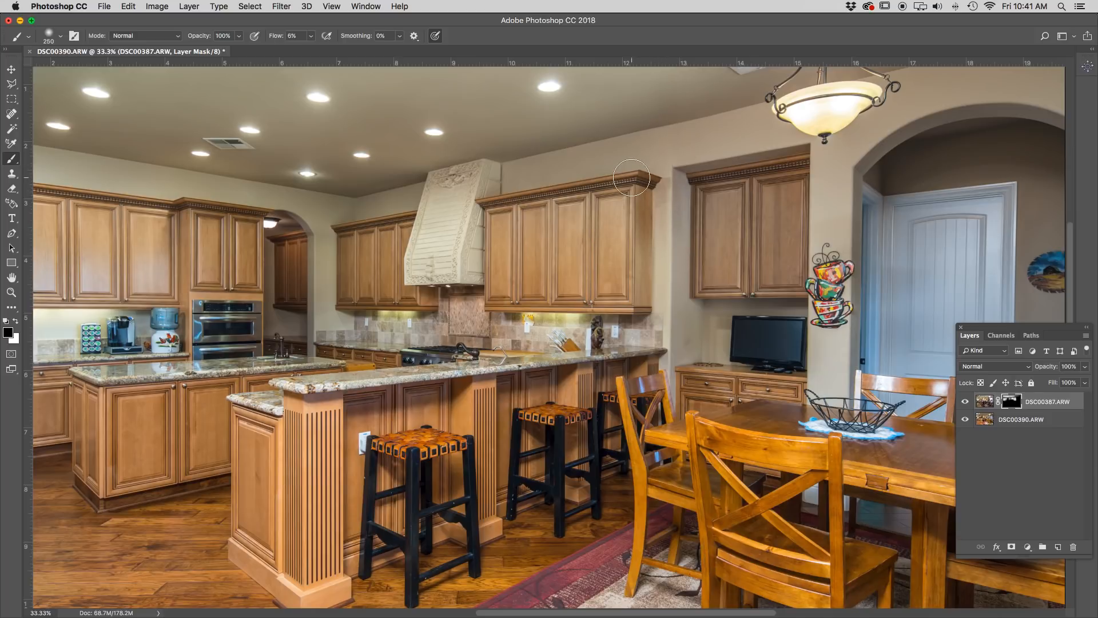
key("super+z")
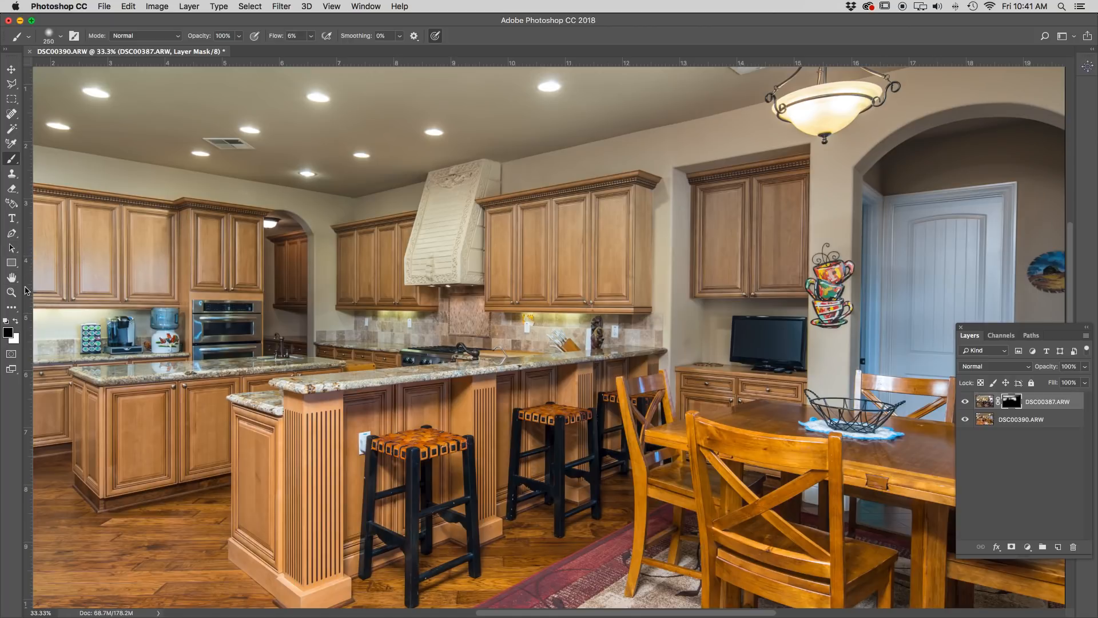
Step: Paint the DSC00387.ARW mask white over the pantry area inside the kitchen arch with a 500 px brush
left_click(49, 340)
key("bracketright")
key("bracketright")
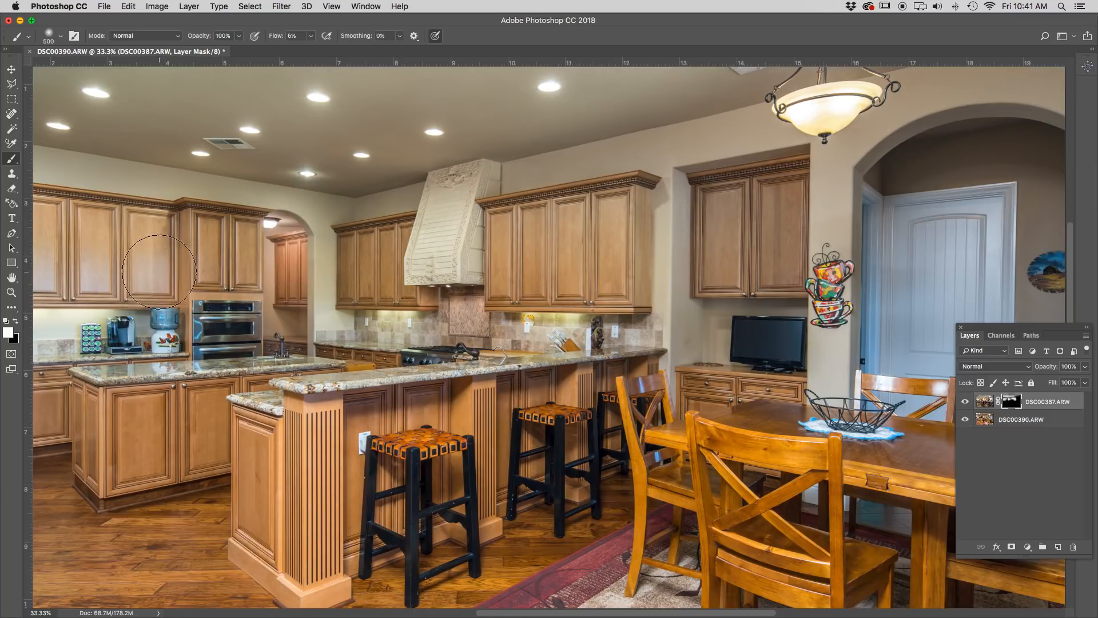
scroll(161, 272, "left", 5)
left_click_drag(302, 286, 351, 296)
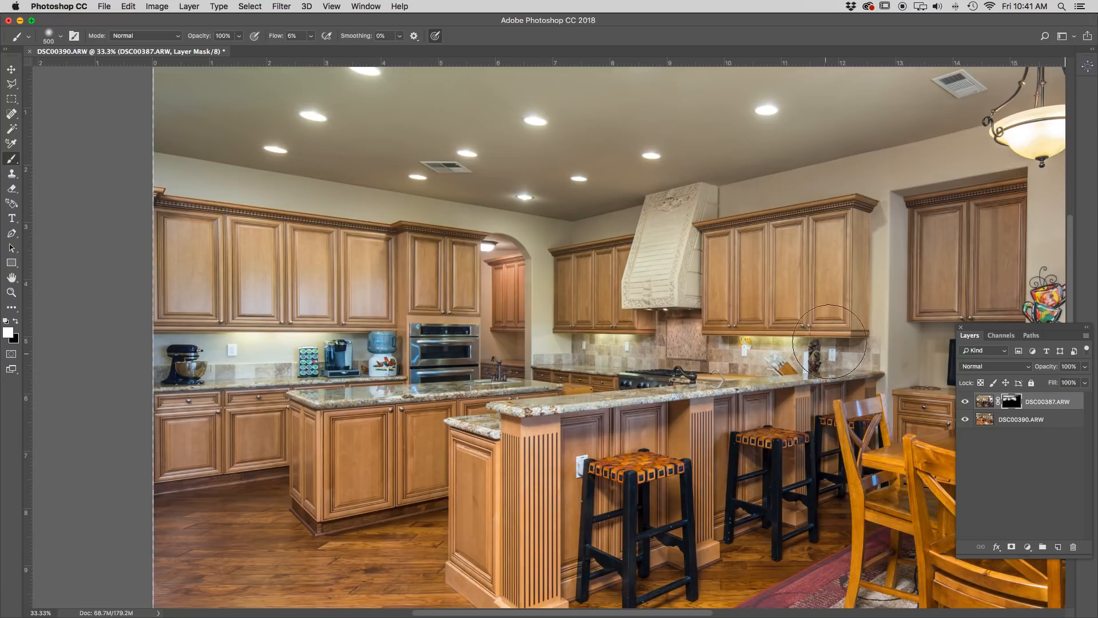
Step: Paint the DSC00387.ARW mask white over the dining table and chairs, enlarging the brush to 900 px
left_click_drag(797, 275, 309, 225)
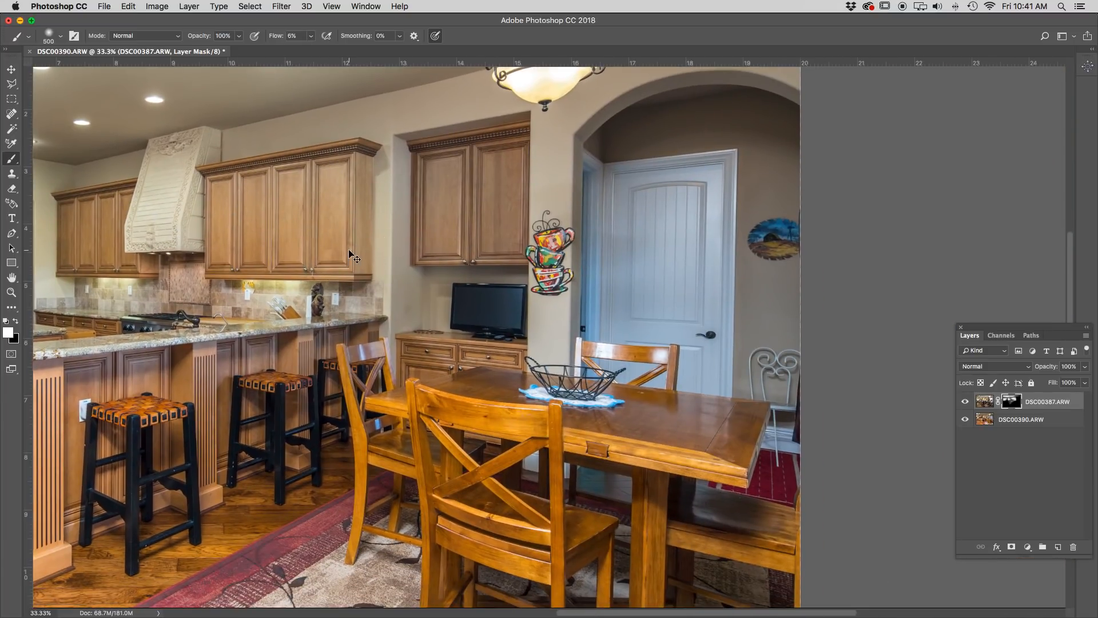
key("super+minus")
key("super+r")
key("super+minus")
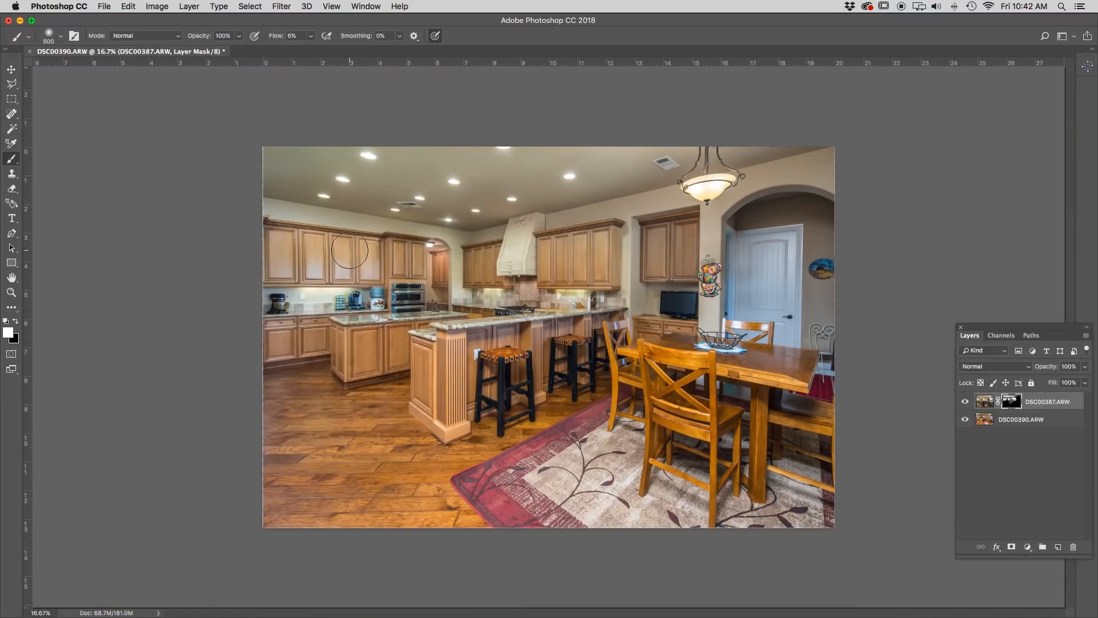
left_click_drag(763, 385, 787, 385)
key("bracketright")
key("bracketright")
key("bracketright")
key("bracketright")
mouse_move(807, 436)
left_mouse_down()
mouse_move(678, 407)
mouse_move(852, 439)
mouse_move(609, 414)
mouse_move(767, 482)
mouse_move(677, 500)
mouse_move(723, 465)
mouse_move(668, 444)
mouse_move(641, 467)
mouse_move(622, 410)
mouse_move(851, 421)
left_mouse_up()
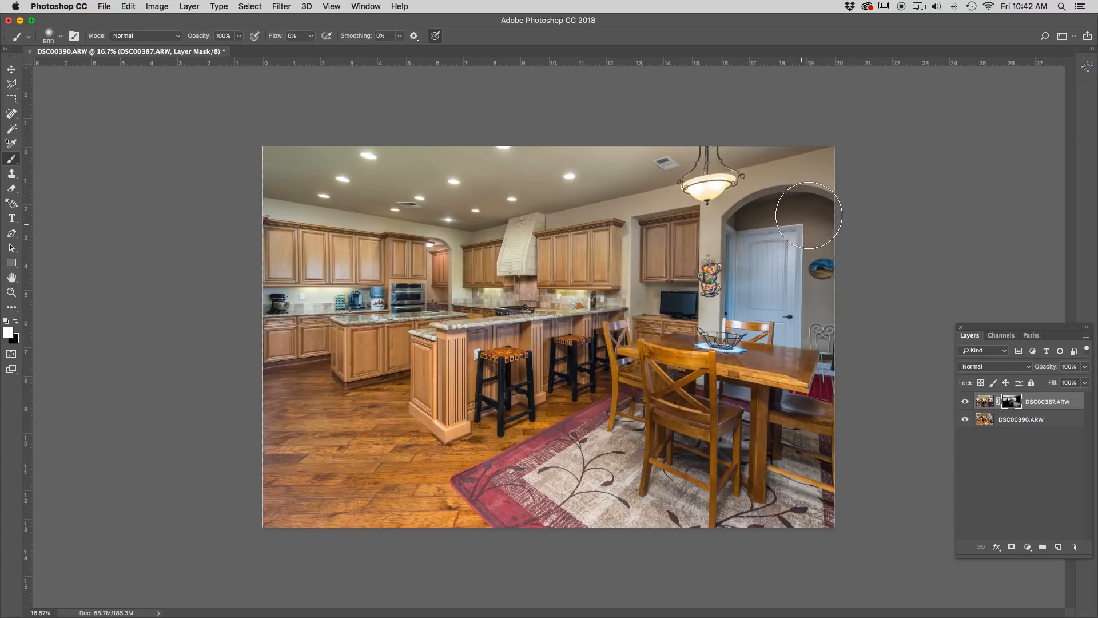
Step: Reveal the DSC00387.ARW layer across the arched hallway and its doorway on the mask, and switch to a 500 px black brush
mouse_move(829, 214)
left_mouse_down()
mouse_move(806, 214)
mouse_move(808, 241)
mouse_move(765, 265)
mouse_move(780, 226)
mouse_move(767, 218)
mouse_move(753, 241)
mouse_move(767, 258)
mouse_move(764, 228)
mouse_move(781, 219)
mouse_move(764, 245)
mouse_move(766, 233)
mouse_move(732, 250)
mouse_move(748, 284)
left_mouse_up()
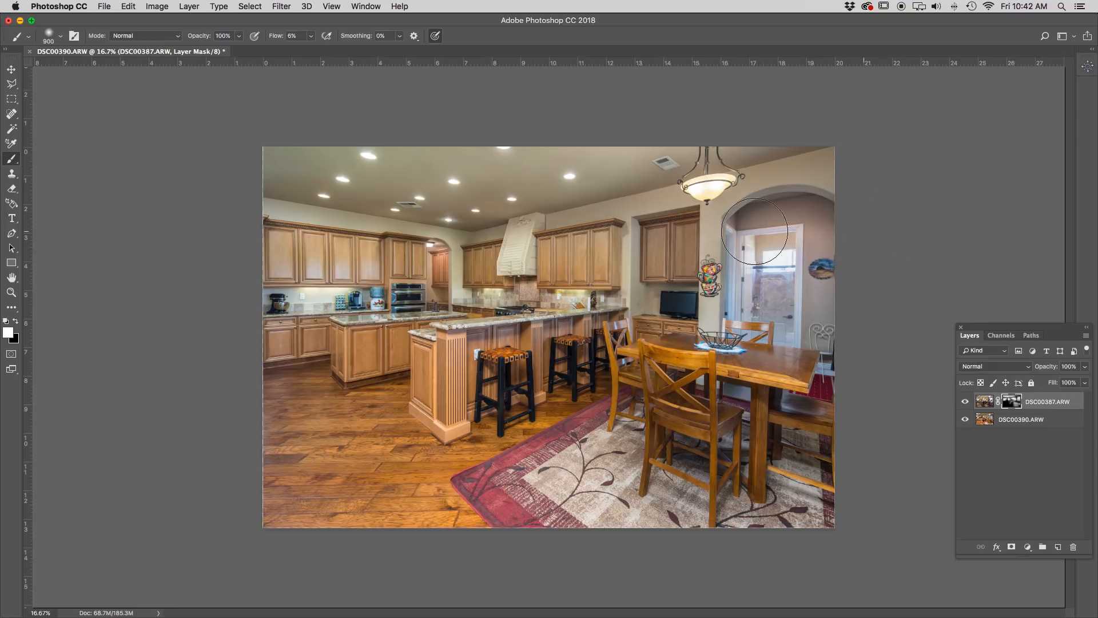
mouse_move(752, 297)
left_mouse_down()
mouse_move(772, 312)
mouse_move(725, 282)
mouse_move(757, 295)
mouse_move(786, 282)
mouse_move(827, 291)
mouse_move(690, 313)
mouse_move(876, 308)
mouse_move(789, 304)
mouse_move(803, 291)
mouse_move(818, 301)
mouse_move(730, 245)
mouse_move(770, 211)
mouse_move(823, 214)
mouse_move(782, 330)
mouse_move(735, 351)
mouse_move(836, 318)
mouse_move(813, 293)
mouse_move(787, 306)
mouse_move(768, 292)
mouse_move(799, 232)
mouse_move(751, 213)
mouse_move(796, 258)
mouse_move(778, 265)
mouse_move(796, 251)
mouse_move(765, 256)
mouse_move(768, 265)
mouse_move(801, 220)
mouse_move(783, 218)
mouse_move(813, 248)
mouse_move(796, 321)
mouse_move(793, 304)
mouse_move(832, 233)
left_mouse_up()
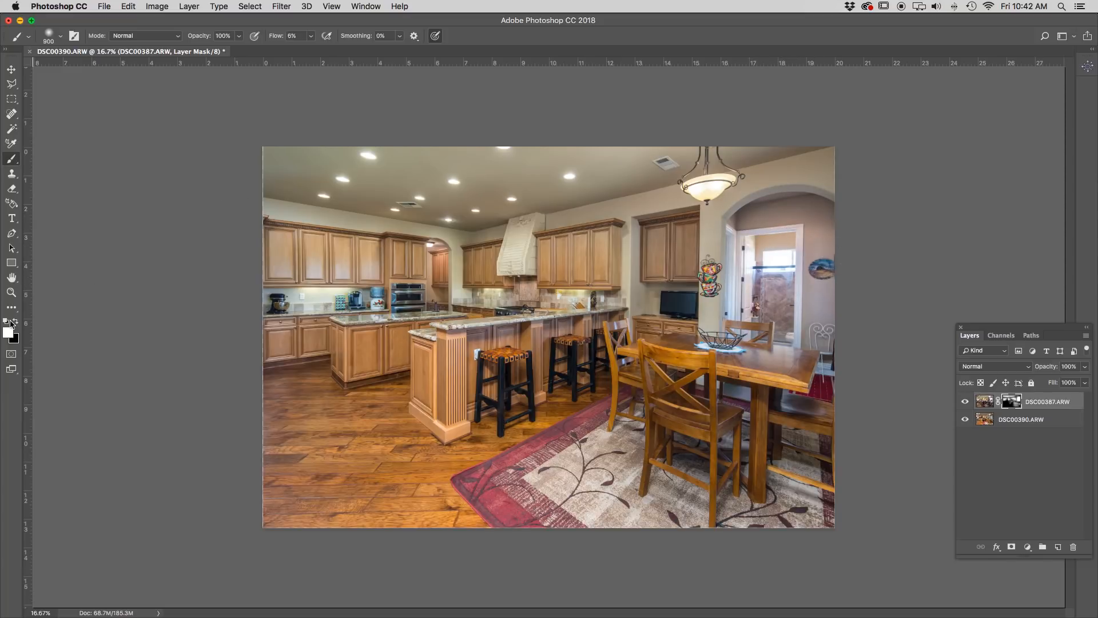
key("x")
key("bracketleft")
key("bracketleft")
key("bracketleft")
key("bracketleft")
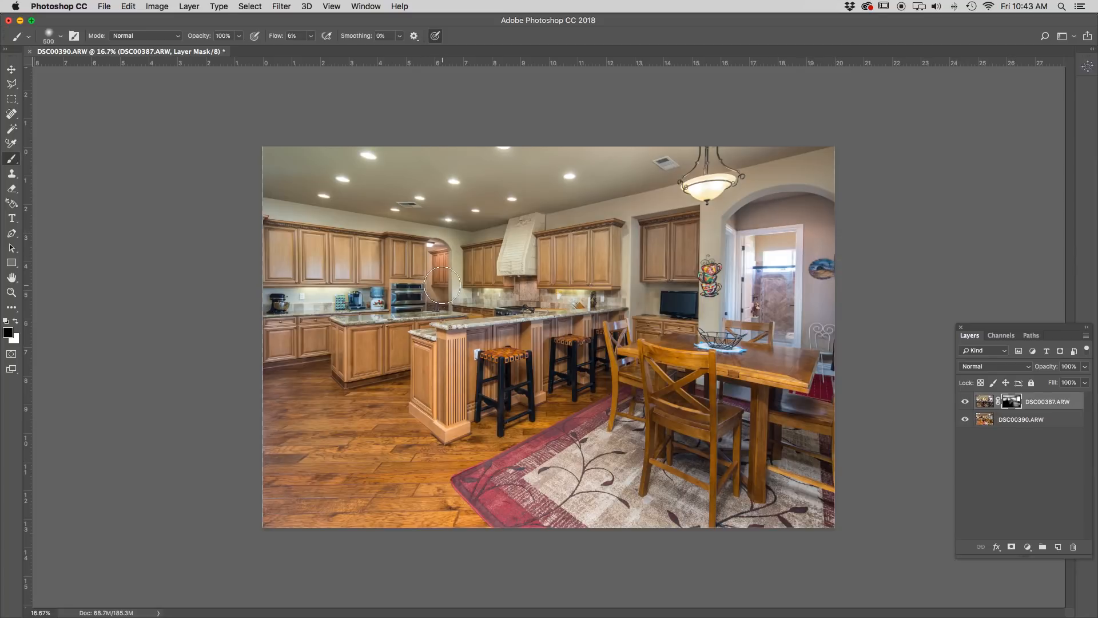
Step: Try the Luminosity blend mode on the DSC00387.ARW layer and return it to Normal
key("super+equal")
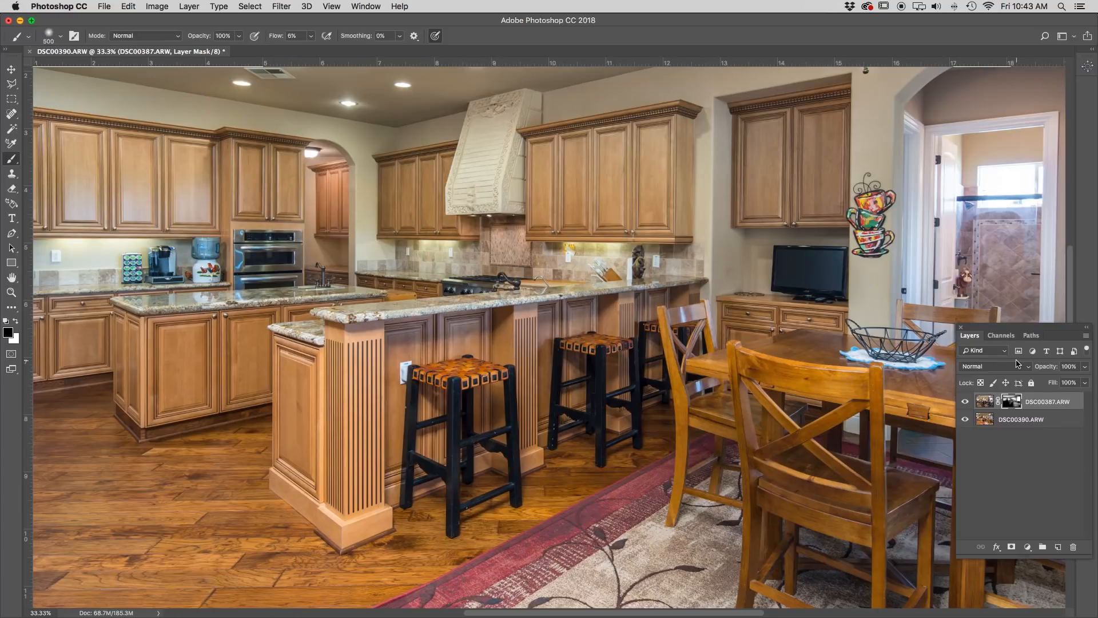
key("super+minus")
key("super+minus")
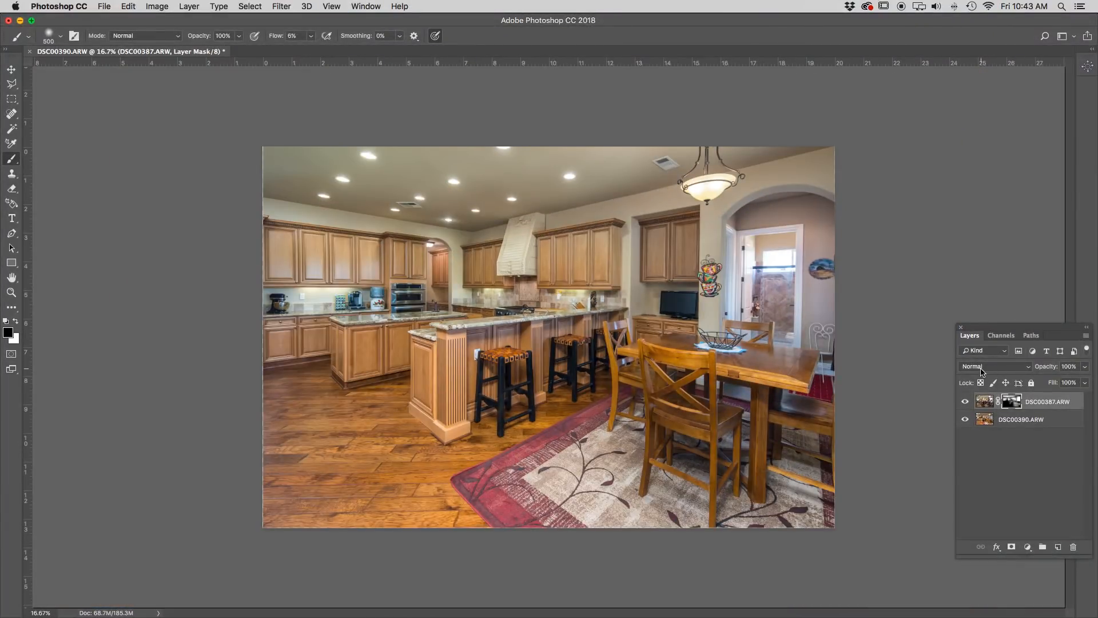
left_click(1032, 369)
mouse_move(992, 610)
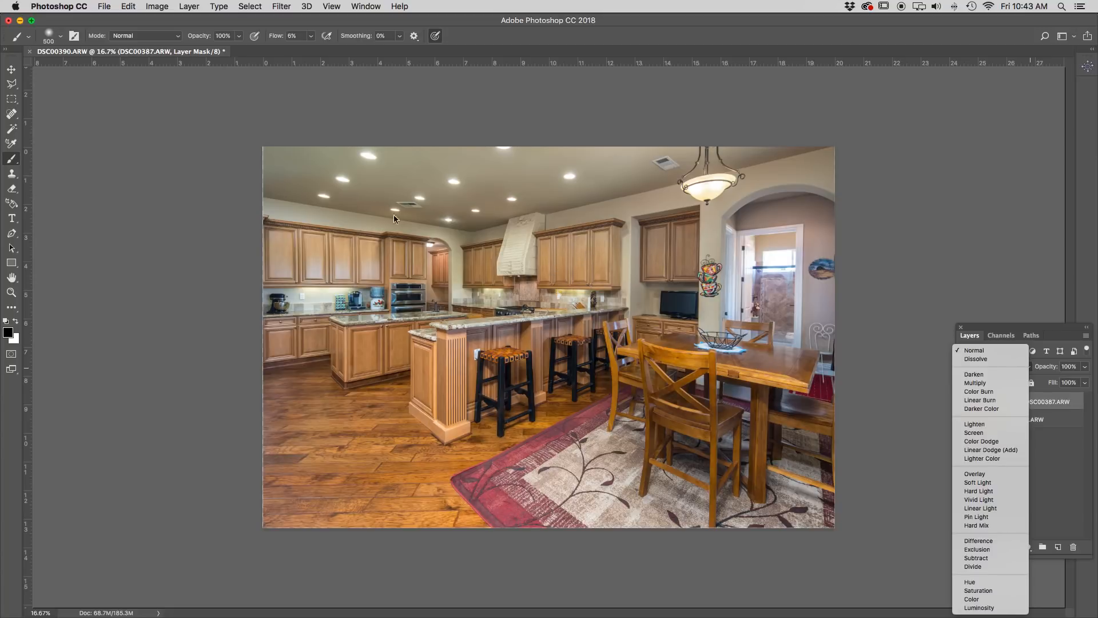
left_click(976, 609)
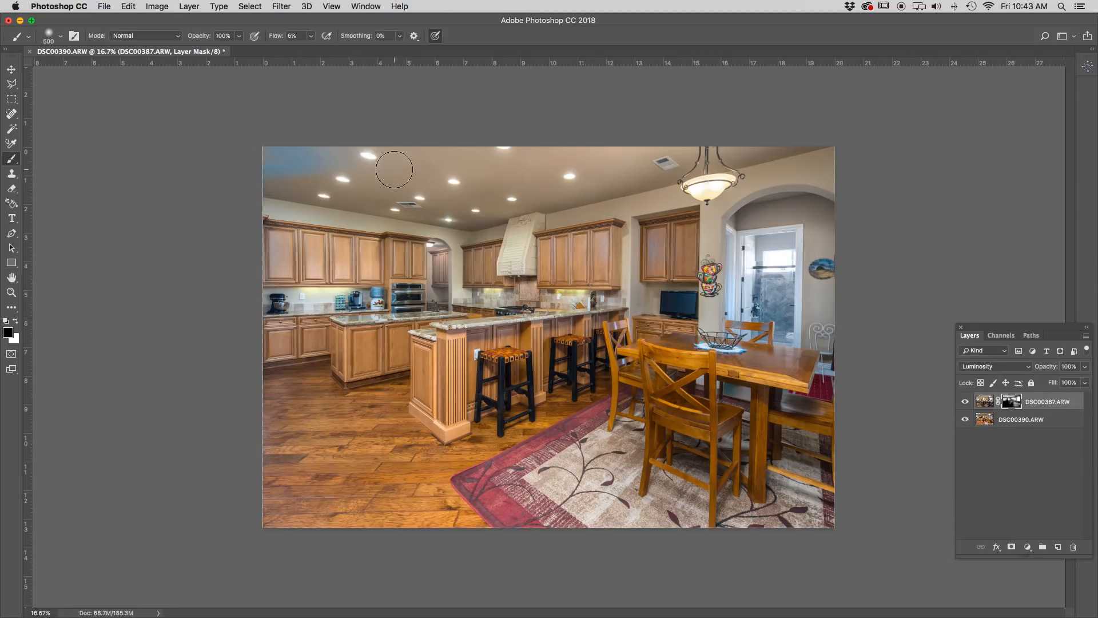
left_click_drag(288, 166, 517, 185)
left_click(1027, 370)
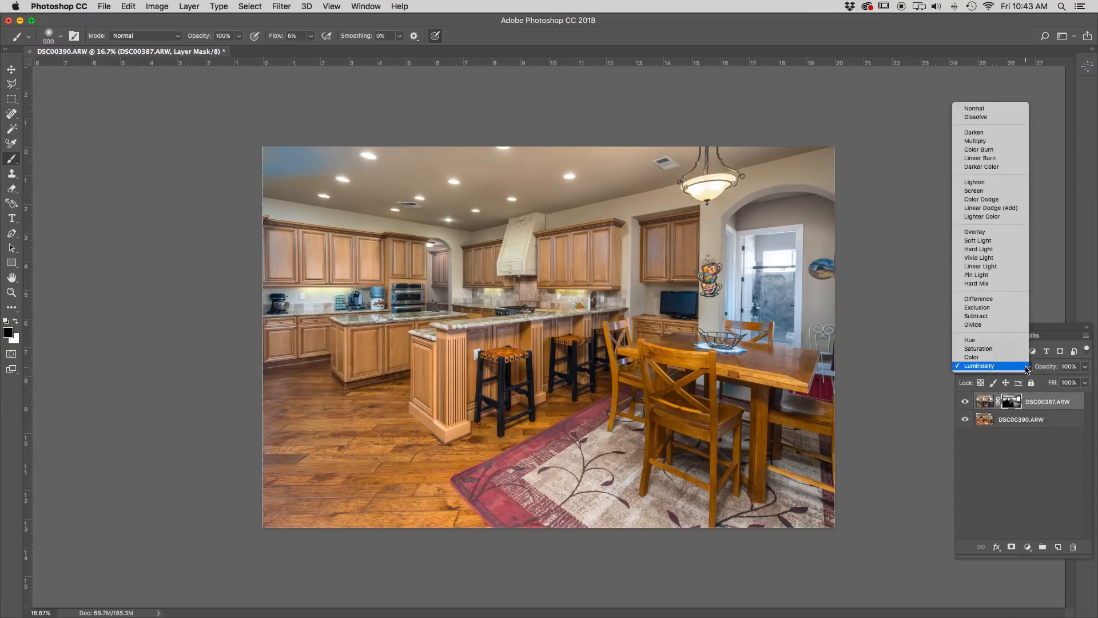
left_click(997, 108)
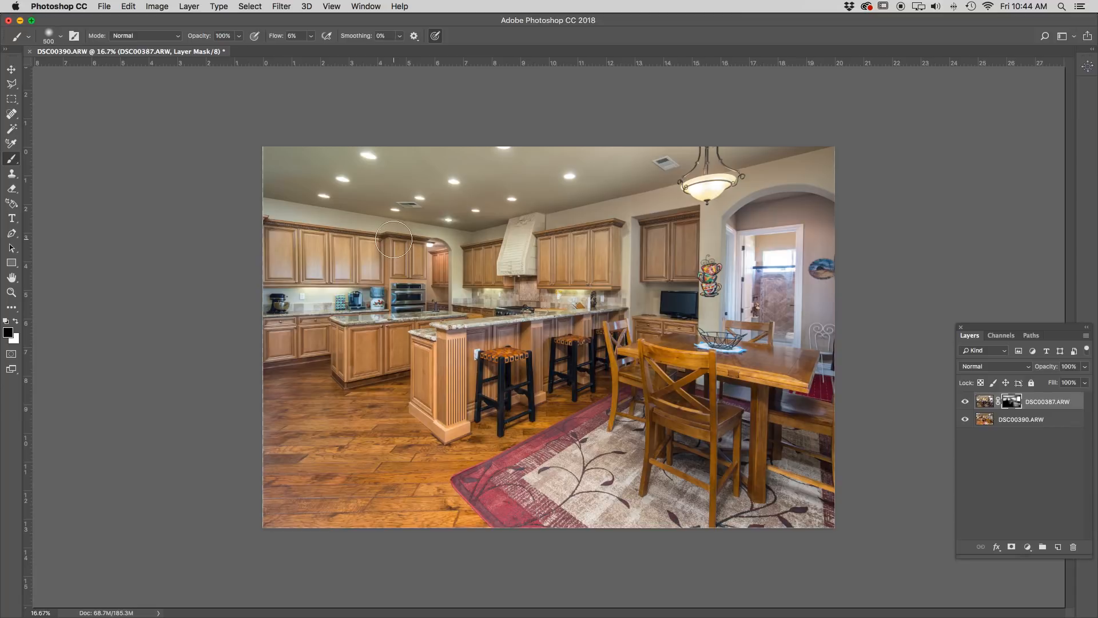
Step: Close the DSC00390.ARW document without saving and switch to Lightroom
left_click(30, 52)
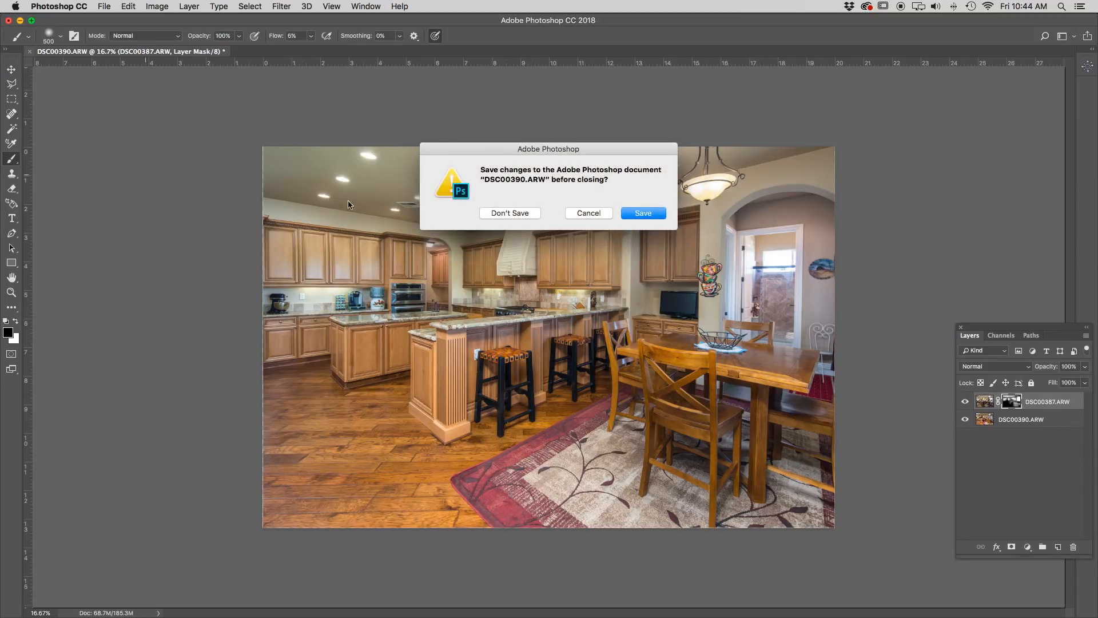
left_click(509, 214)
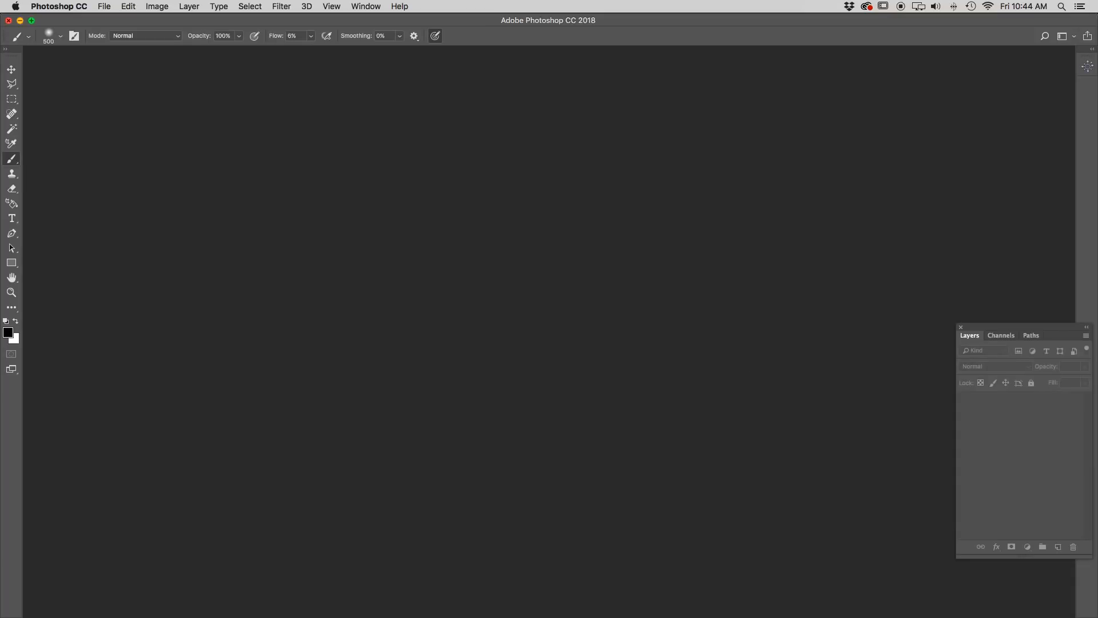
key("super+Tab")
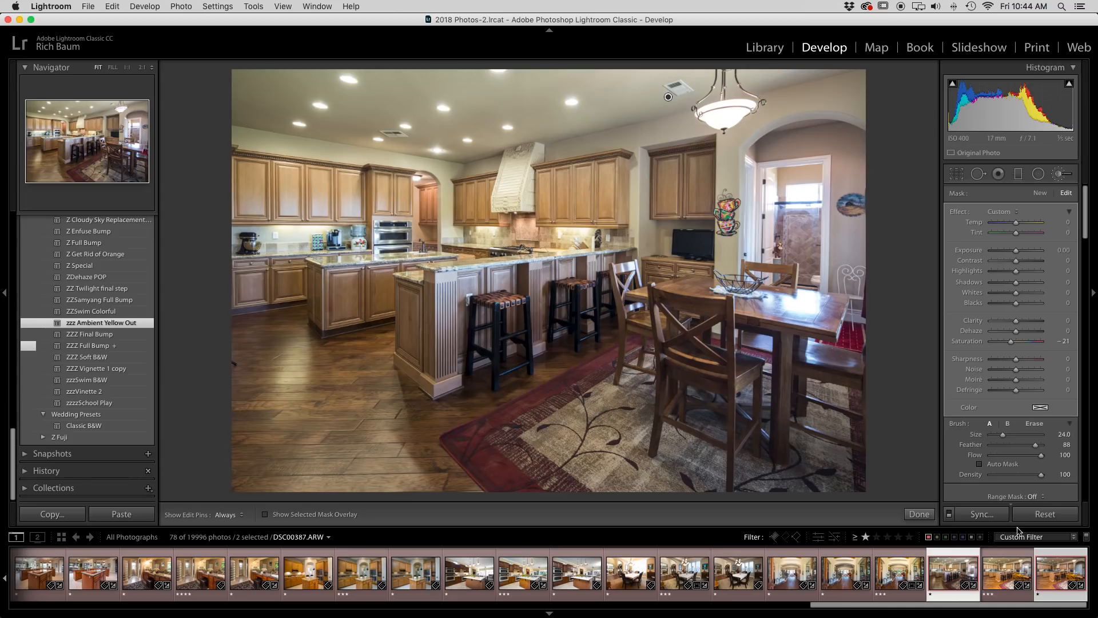
Step: Brush a local adjustment with Temp −5 and Saturation −22 over the kitchen ceiling in DSC00387-Edit.tif
left_click(1011, 583)
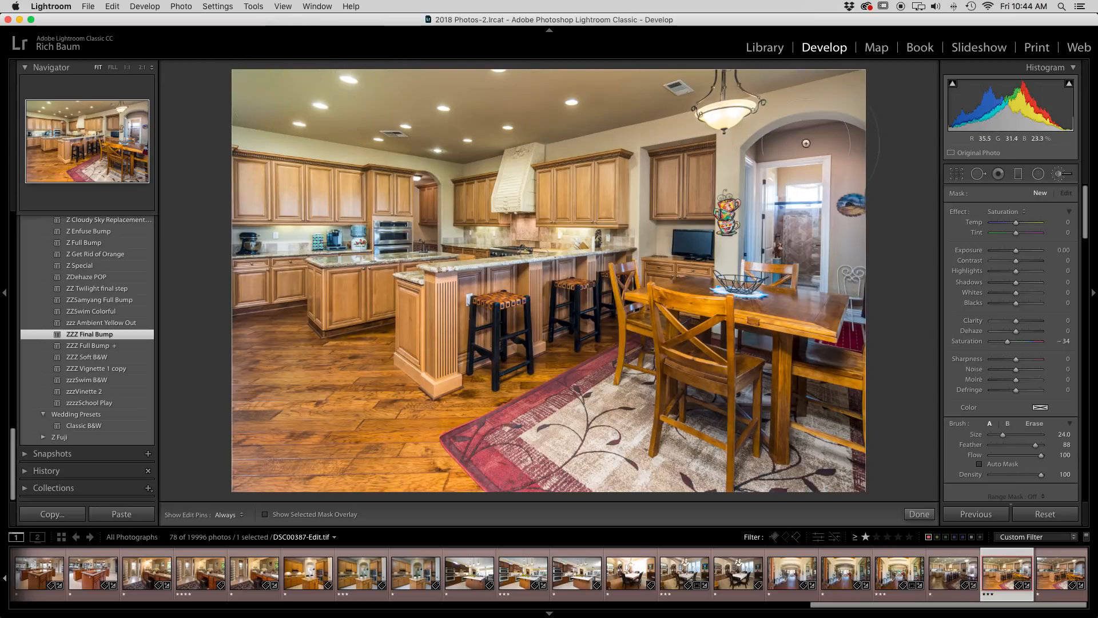
left_click(1057, 174)
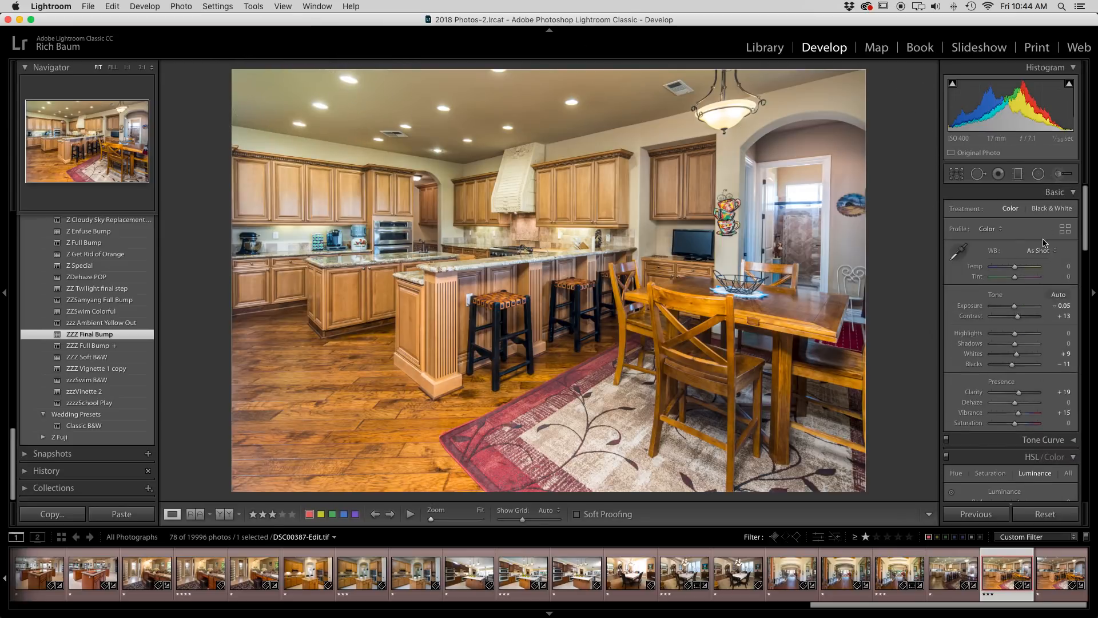
left_click(1059, 175)
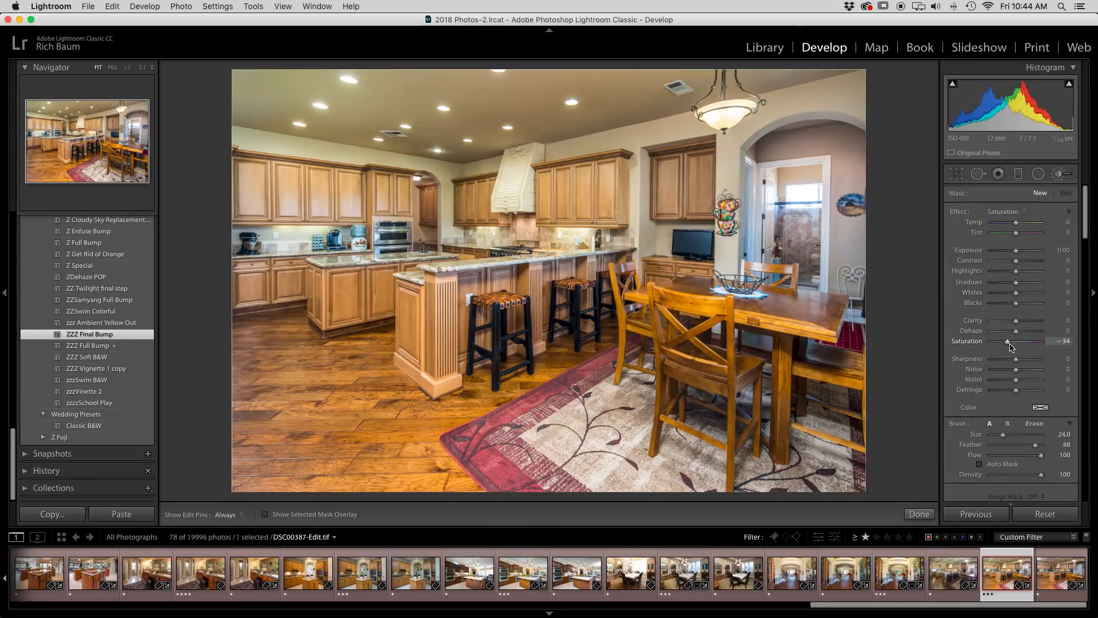
left_click_drag(1010, 344, 1012, 343)
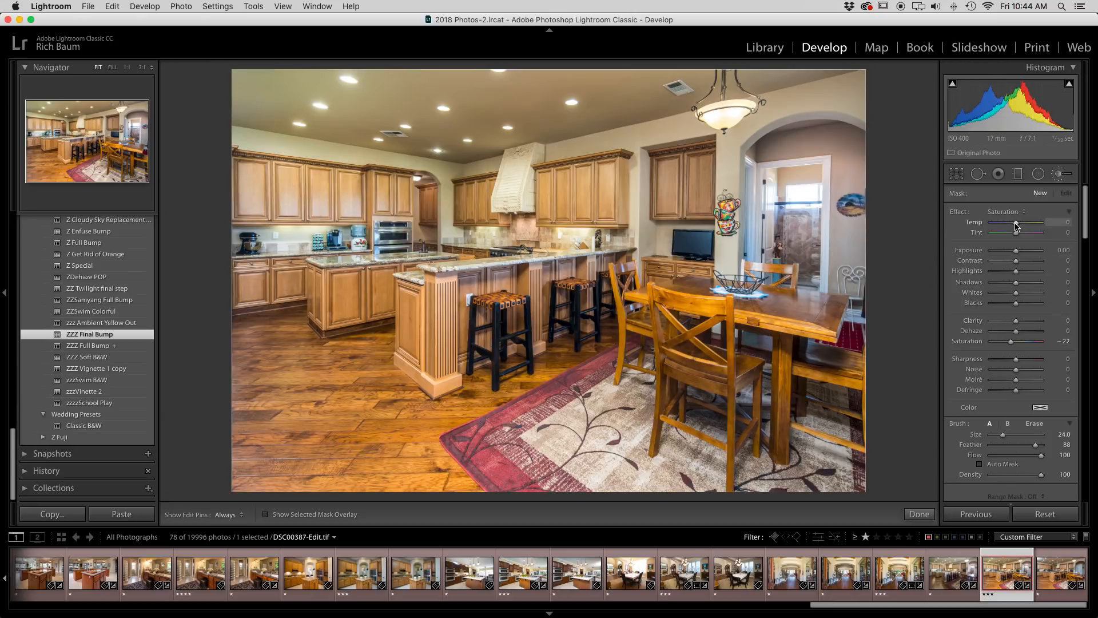
key("h")
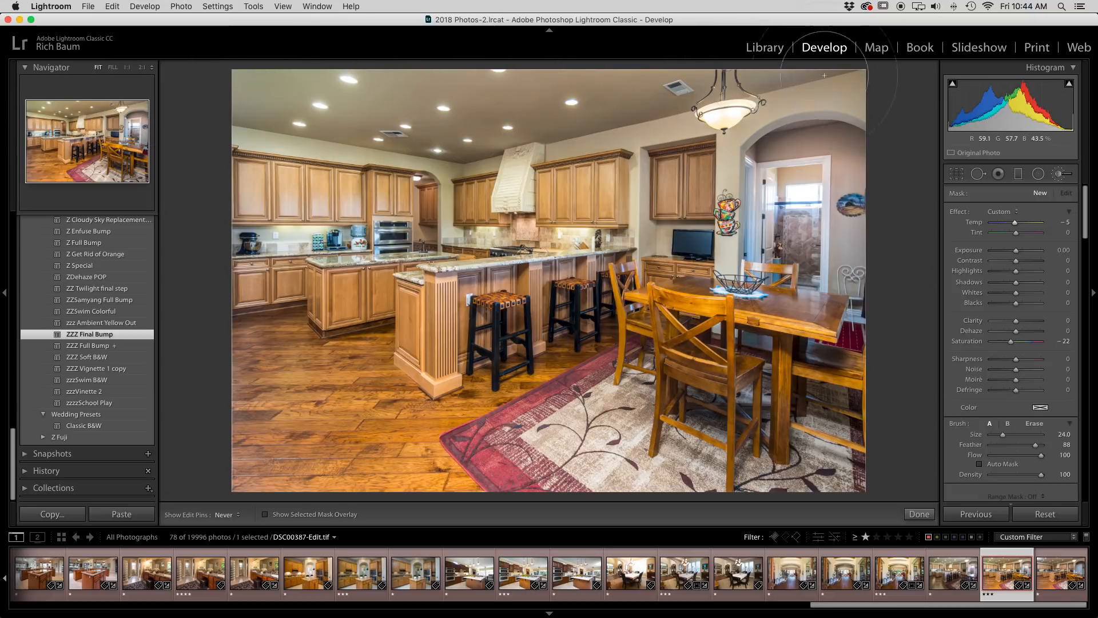
key("h")
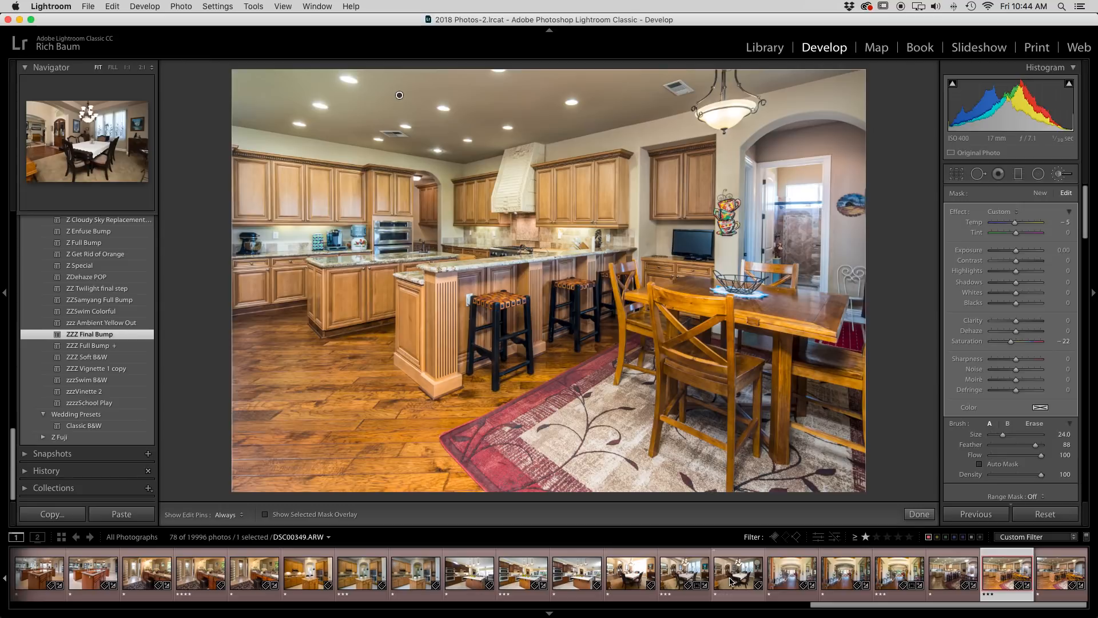
Step: Compare the finished DSC00346-Edit.tif and DSC00355-Edit.tif photos with the original dining room exposures DSC00346.ARW and DSC00349.ARW
left_click(694, 571)
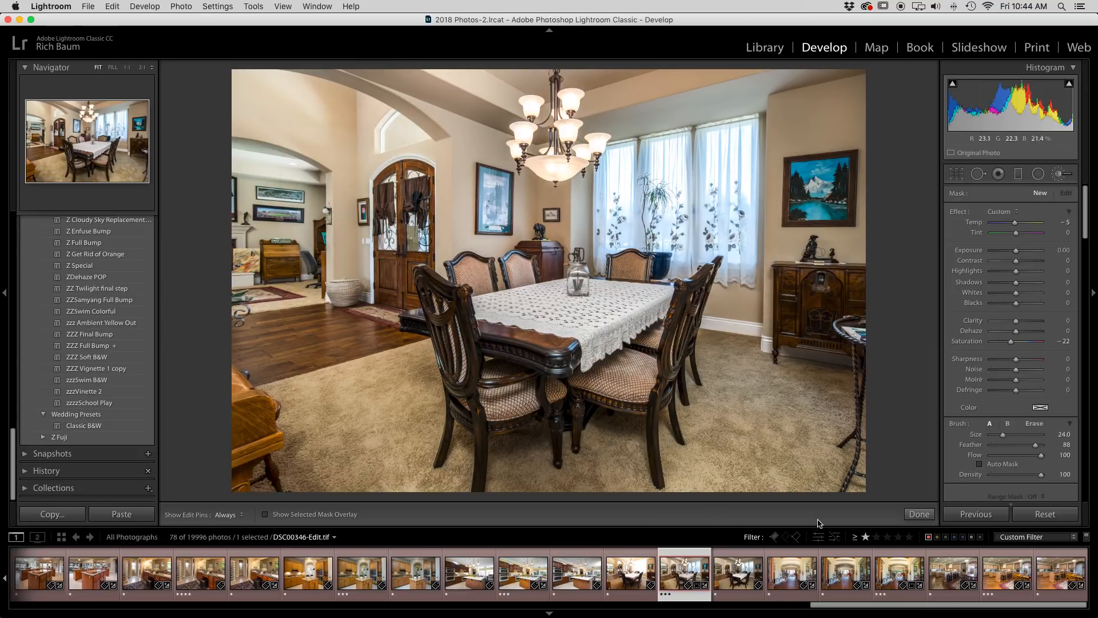
left_click(899, 570)
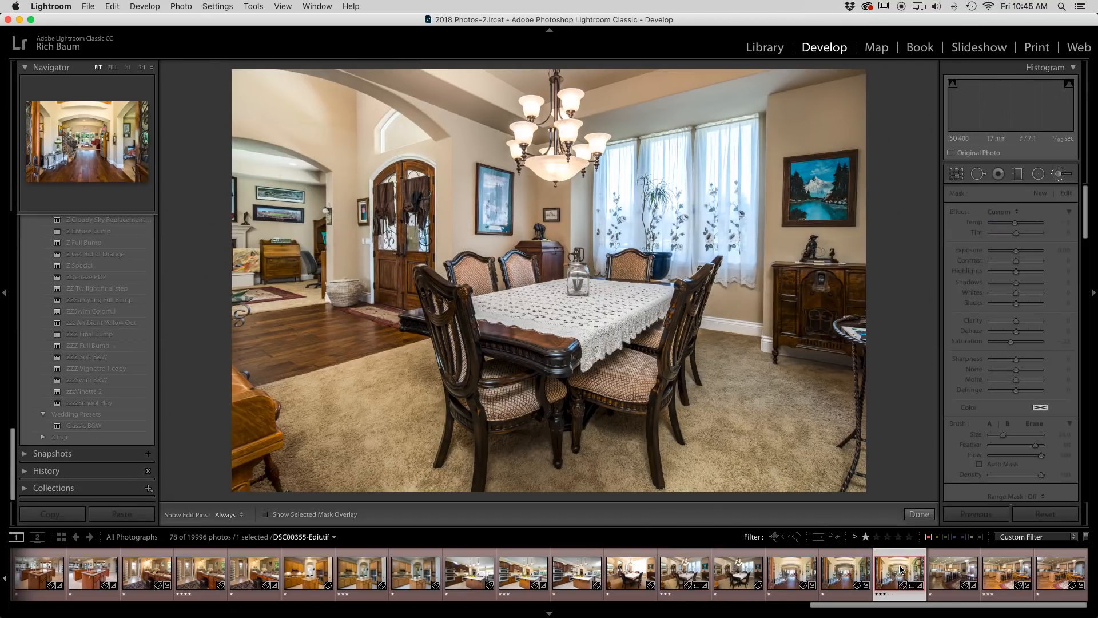
left_click(733, 575)
left_click(682, 575)
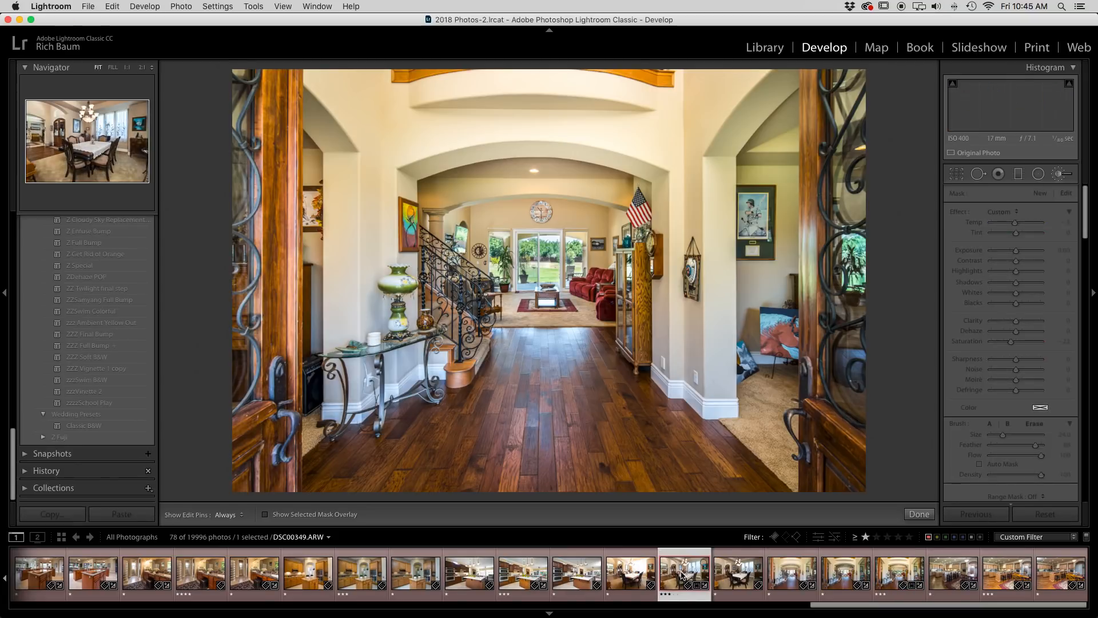
left_click(652, 585)
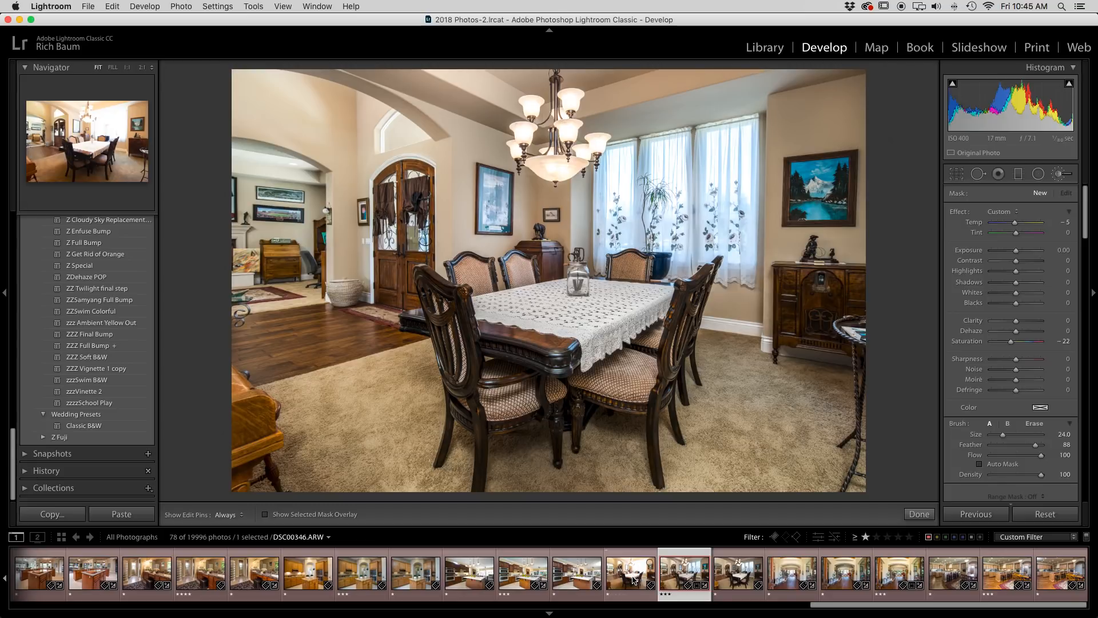
left_click(630, 577)
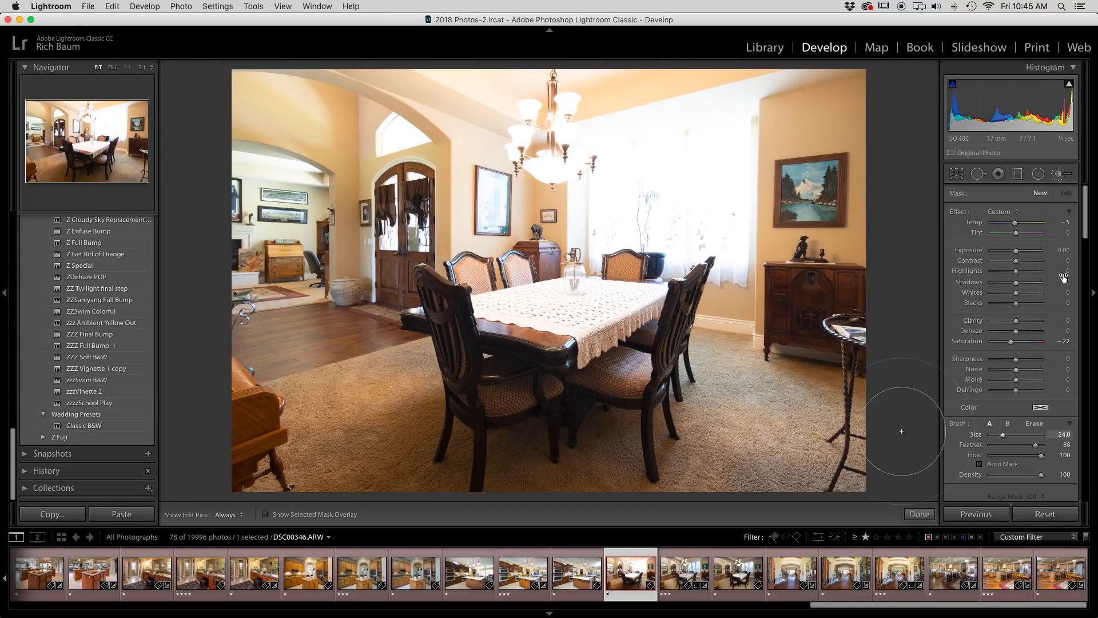
left_click(1059, 176)
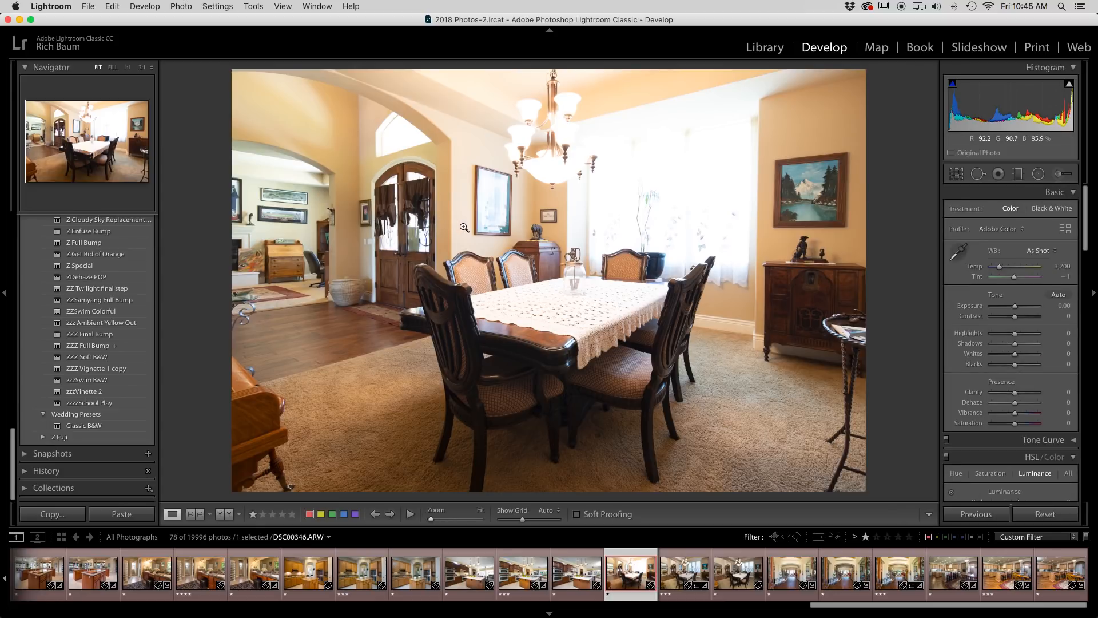
left_click(733, 577)
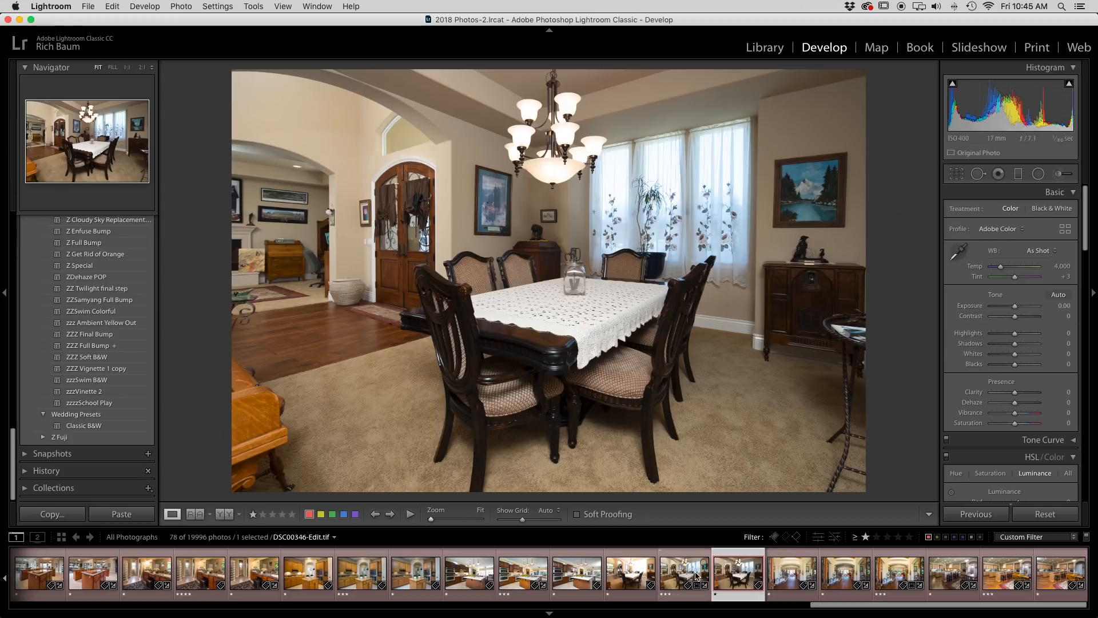
Step: Set the Highlights of the bright dining room exposure DSC00346.ARW to −100
left_click(627, 572)
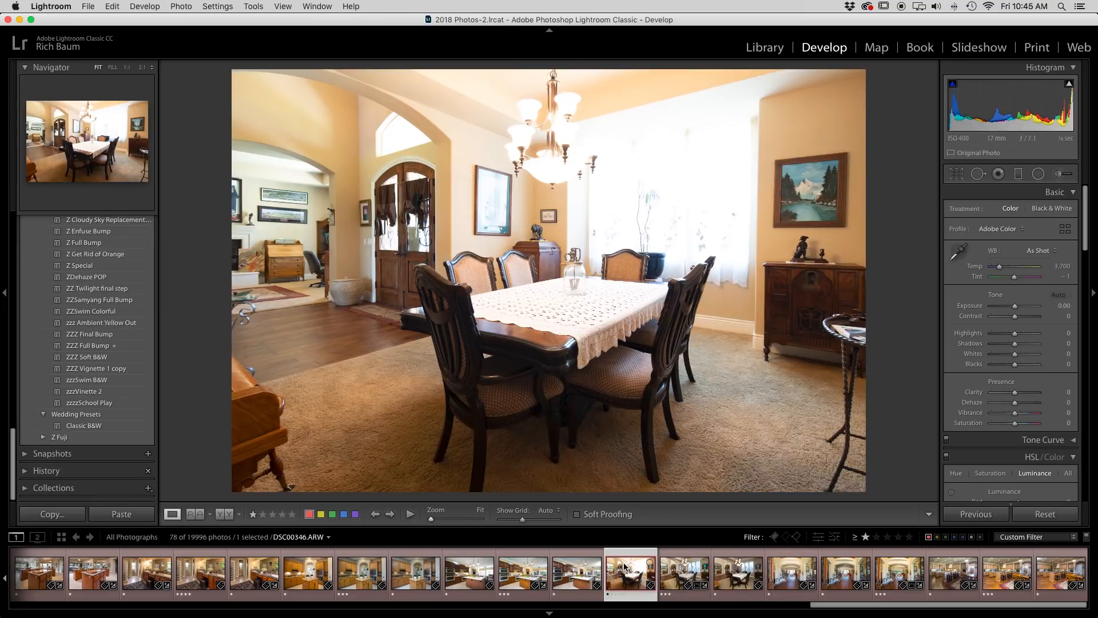
left_click(961, 253)
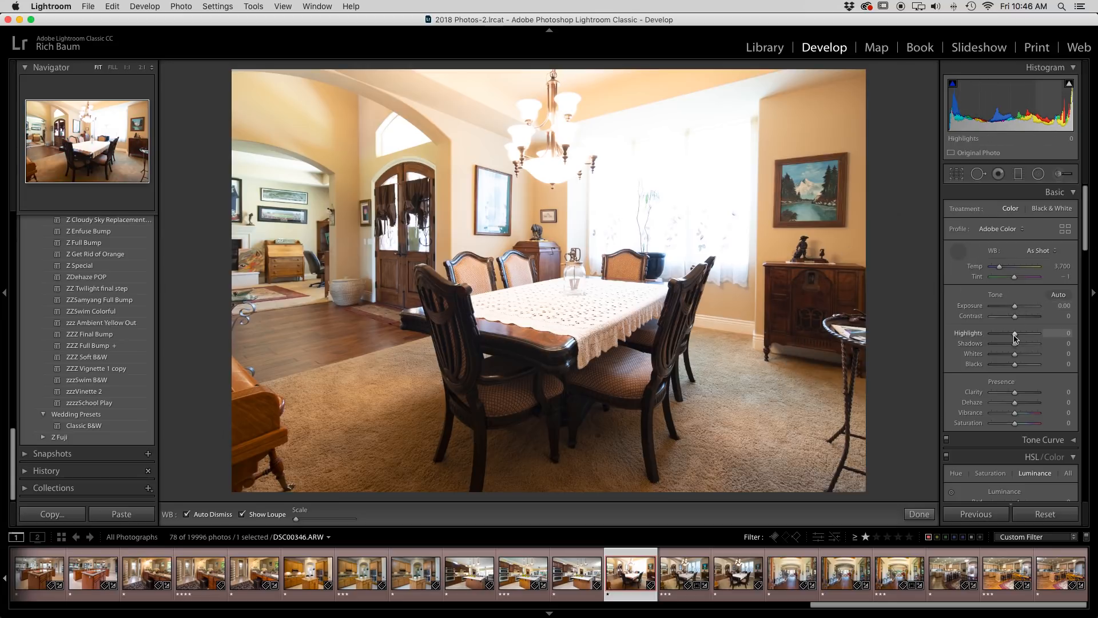
left_click_drag(1015, 336, 981, 336)
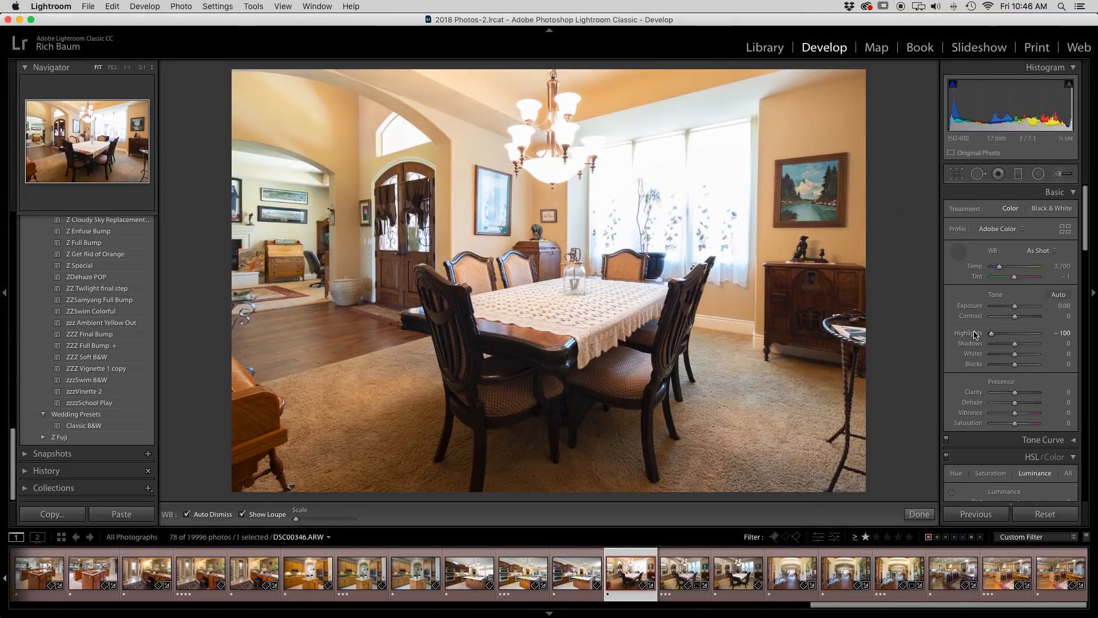
Step: Try the zzz Ambient Yellow Out preset on DSC00346.ARW and undo it together with the last Highlights change
left_click(88, 324)
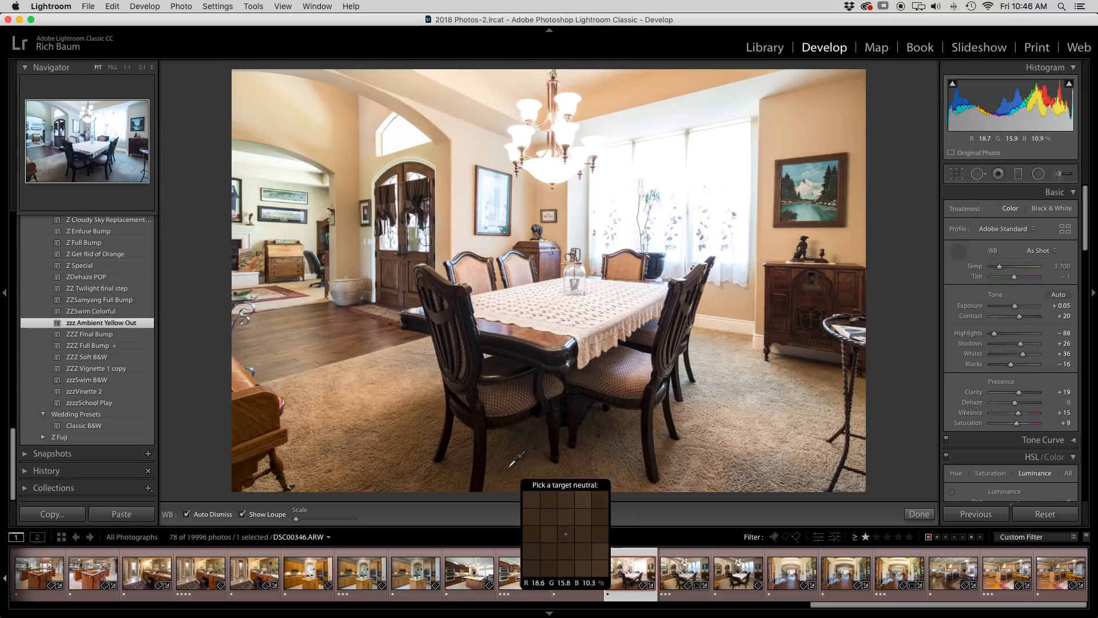
key("super+z")
key("super+z")
key("super+z")
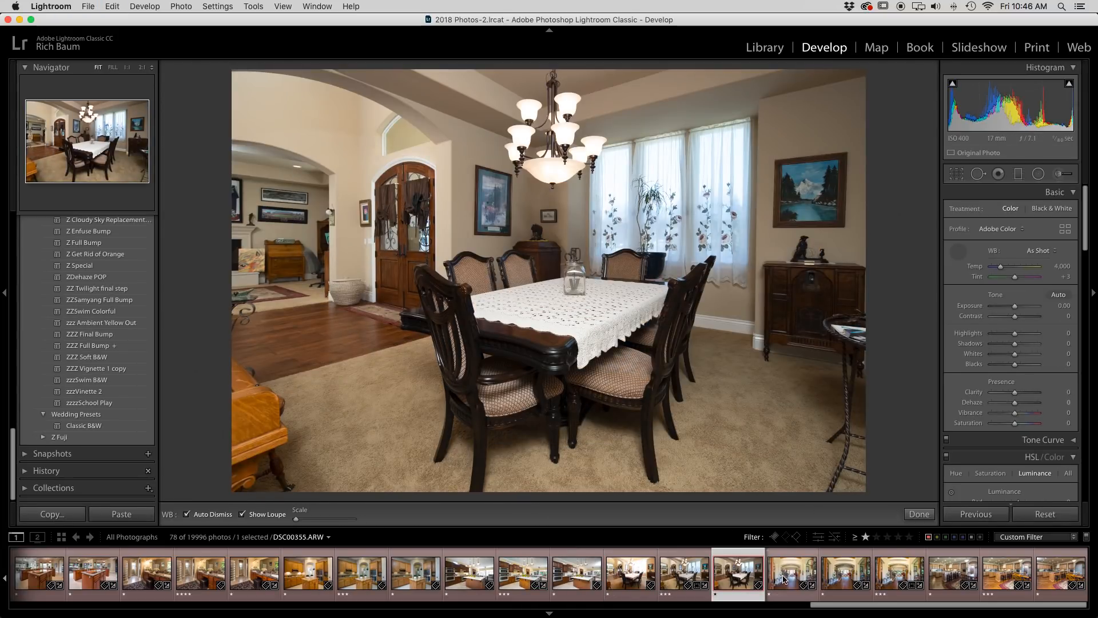
Step: Apply the zzz Ambient Yellow Out preset to the bright dining room exposure DSC00346.ARW and set its Exposure to −0.20
left_click(637, 572)
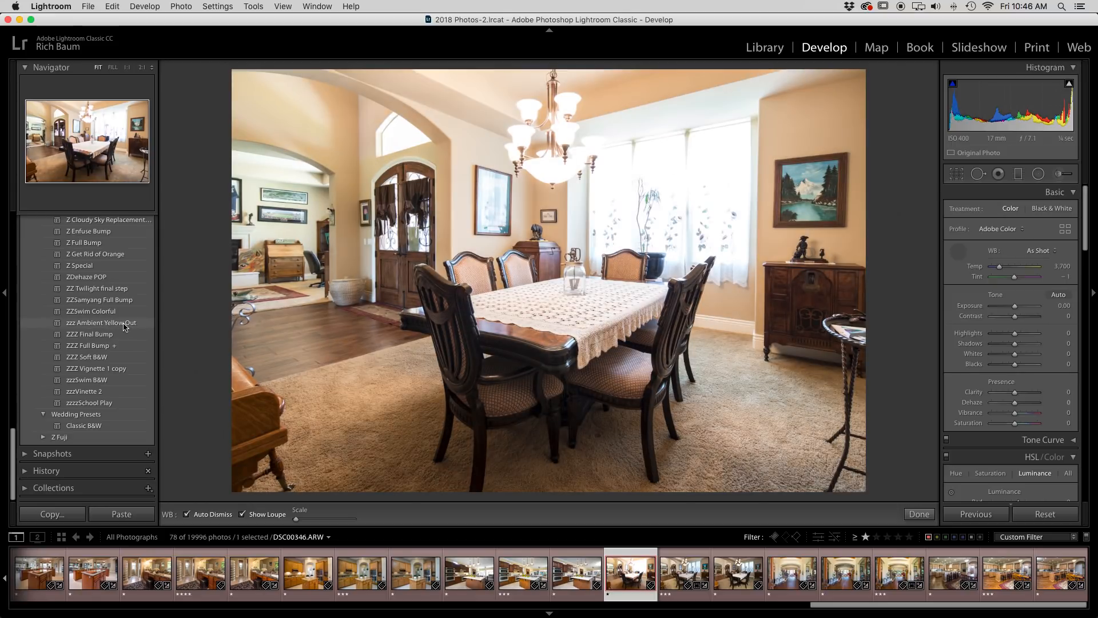
left_click(124, 324)
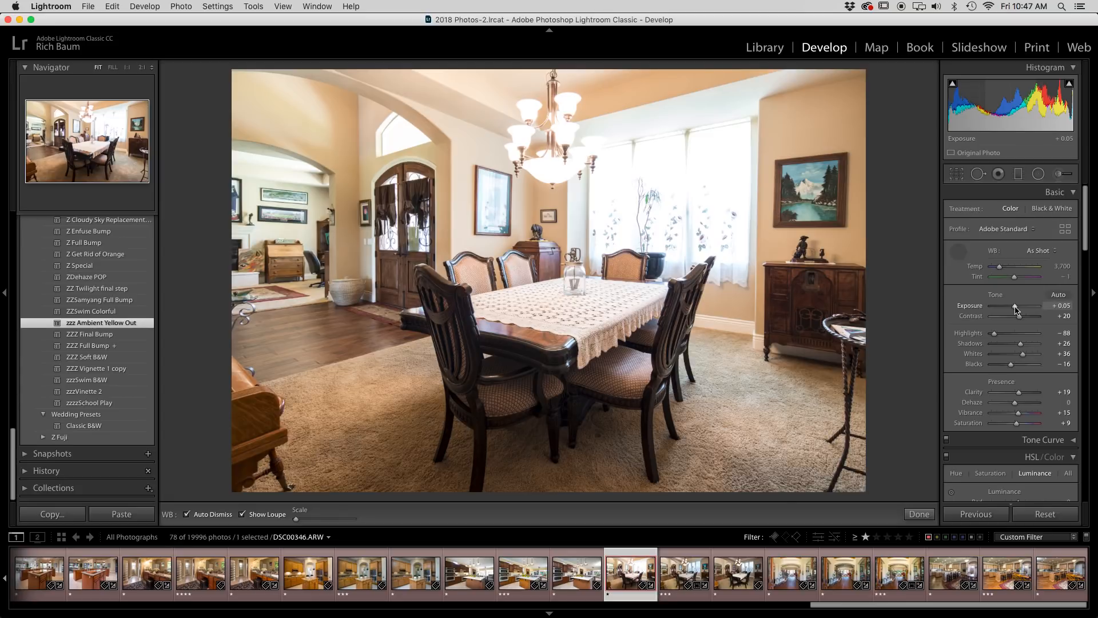
left_click_drag(1016, 310, 1015, 310)
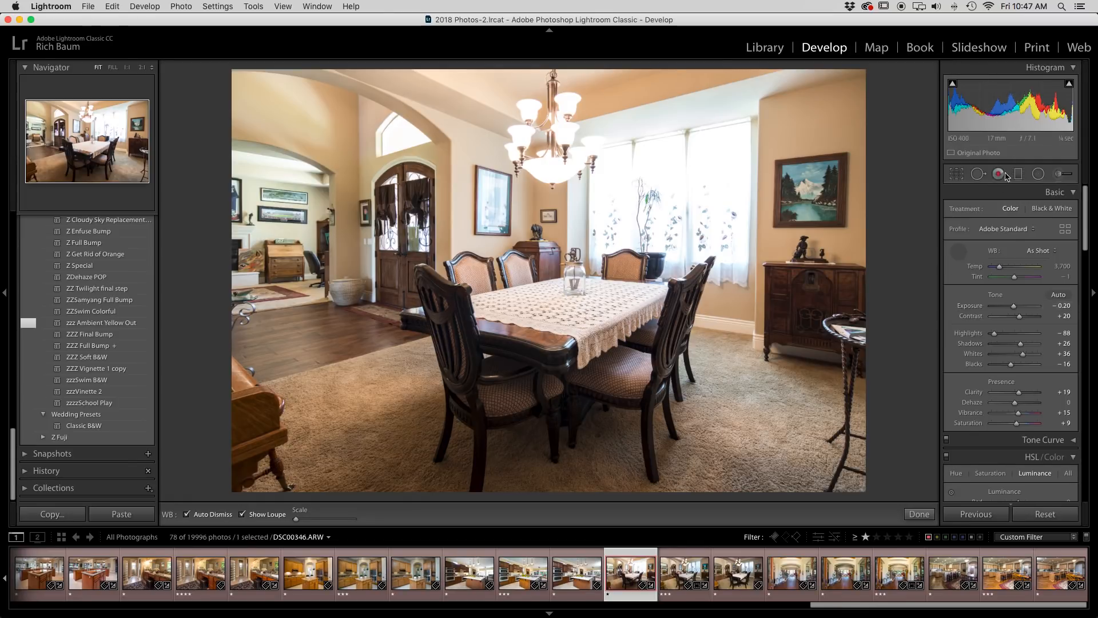
key("w")
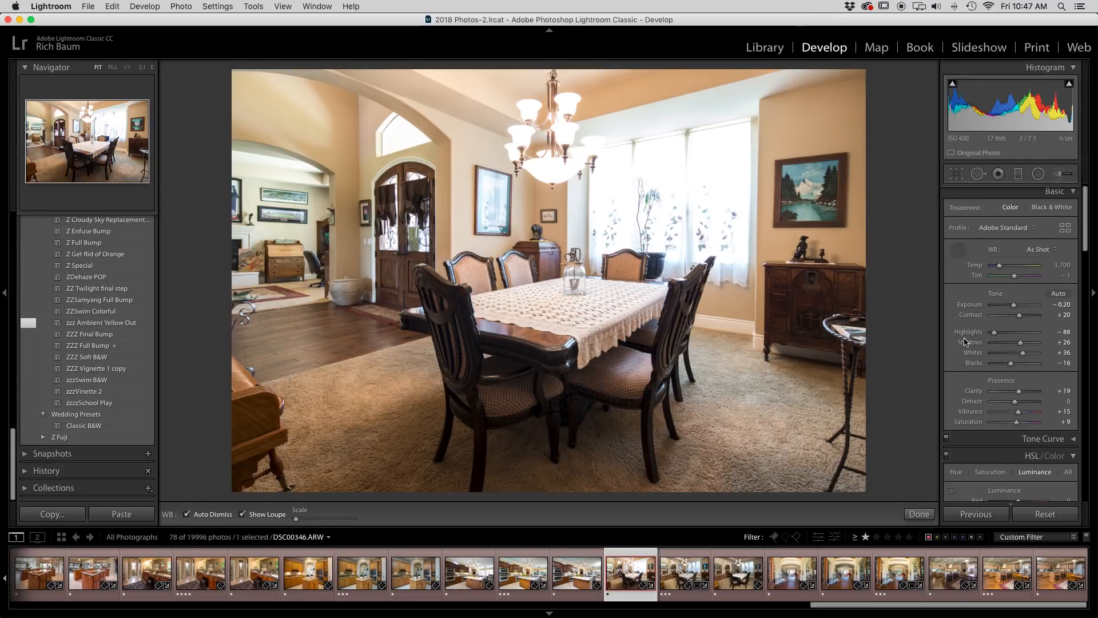
Step: Examine the HSL saturation adjustments that the preset applied to the individual colors of DSC00346.ARW
scroll(990, 309, "down", 2)
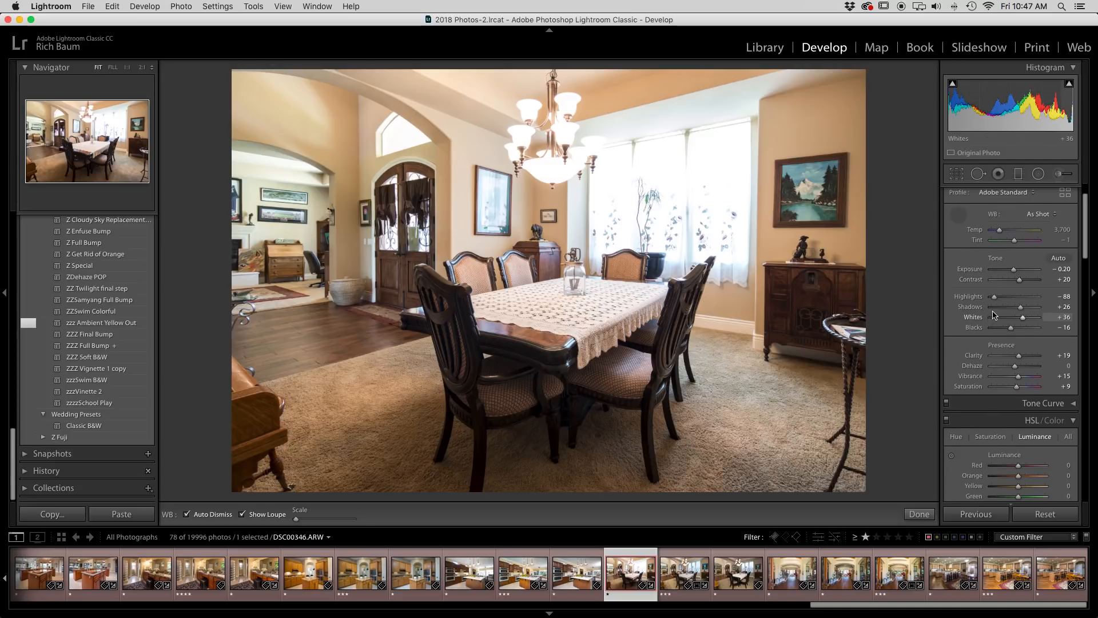
scroll(996, 300, "down", 15)
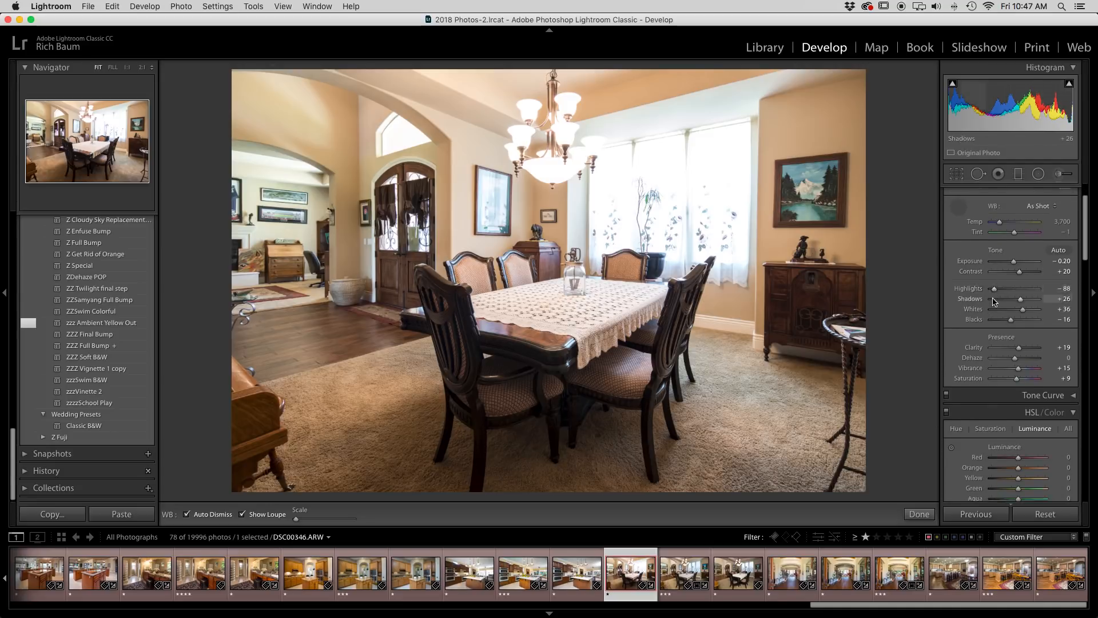
scroll(994, 302, "up", 8)
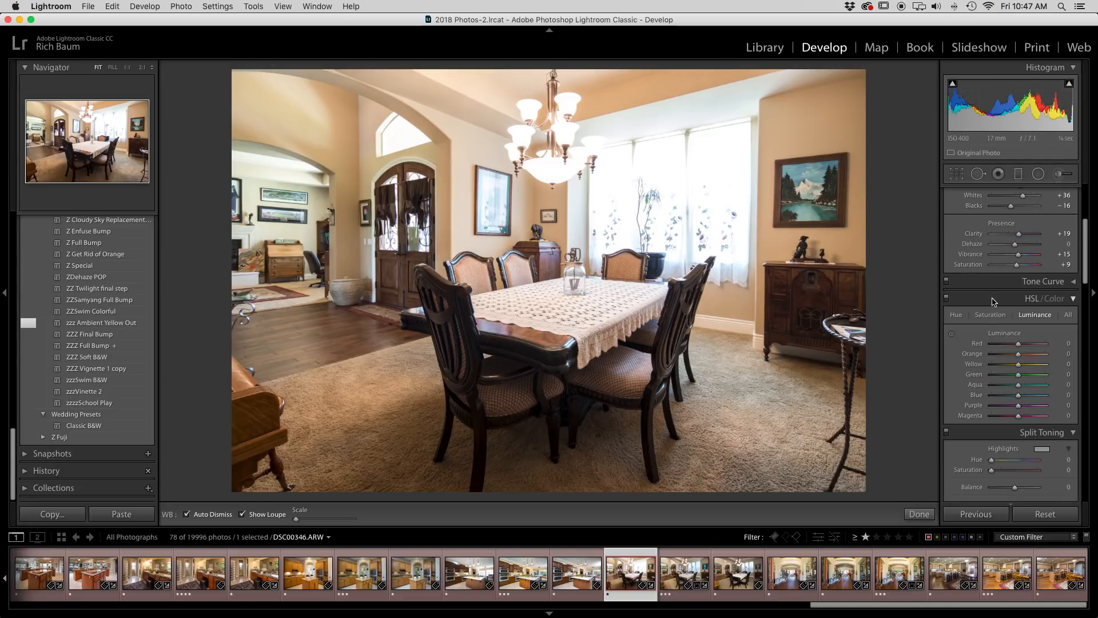
left_click(989, 315)
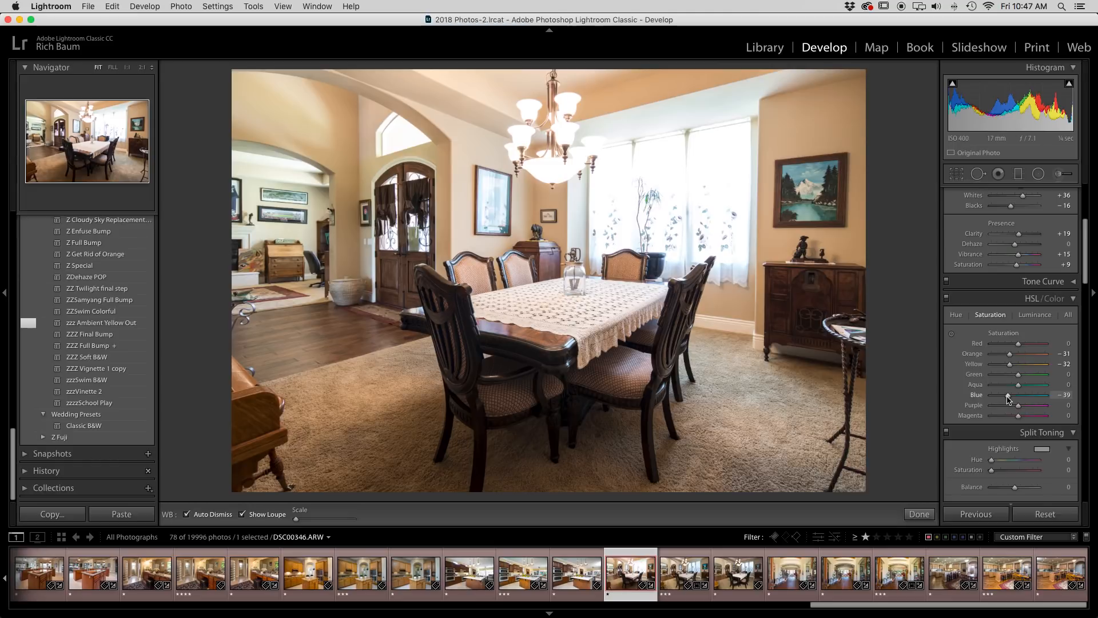
scroll(1009, 343, "up", 2)
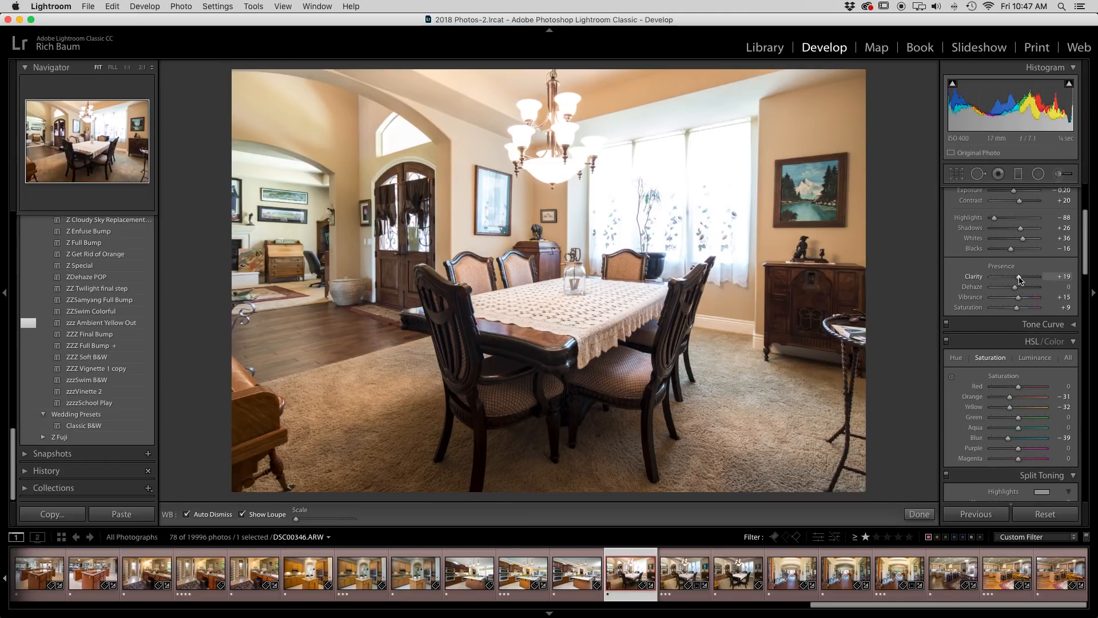
scroll(1019, 279, "up", 5)
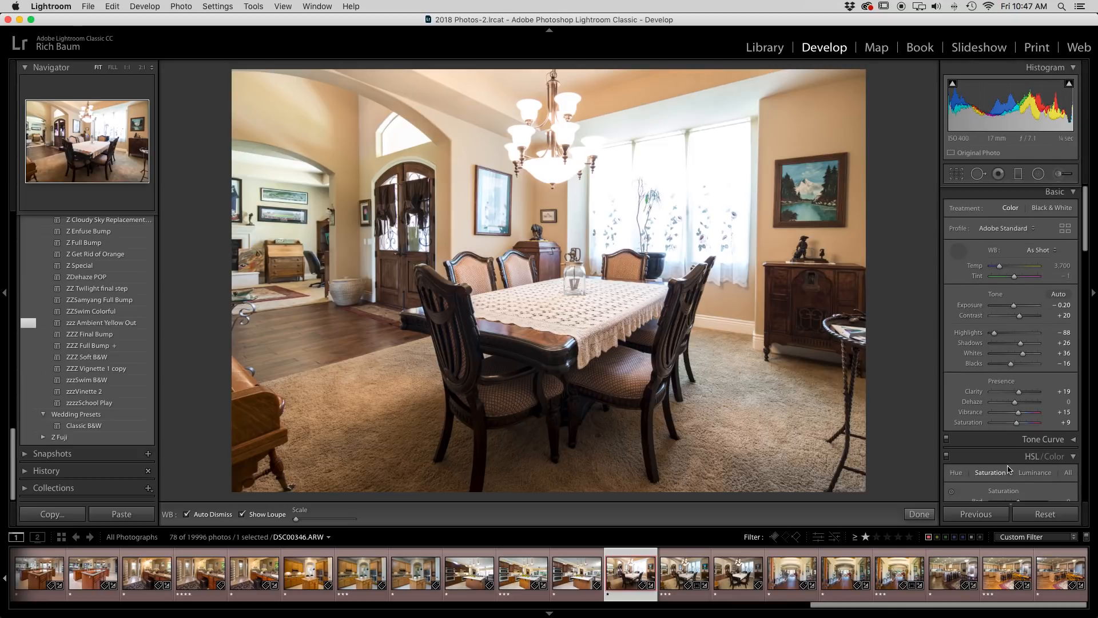
Step: Compare the finished DSC00346-Edit.tif with the darker dining room exposure DSC00349.ARW
left_click(673, 582)
left_click(677, 582)
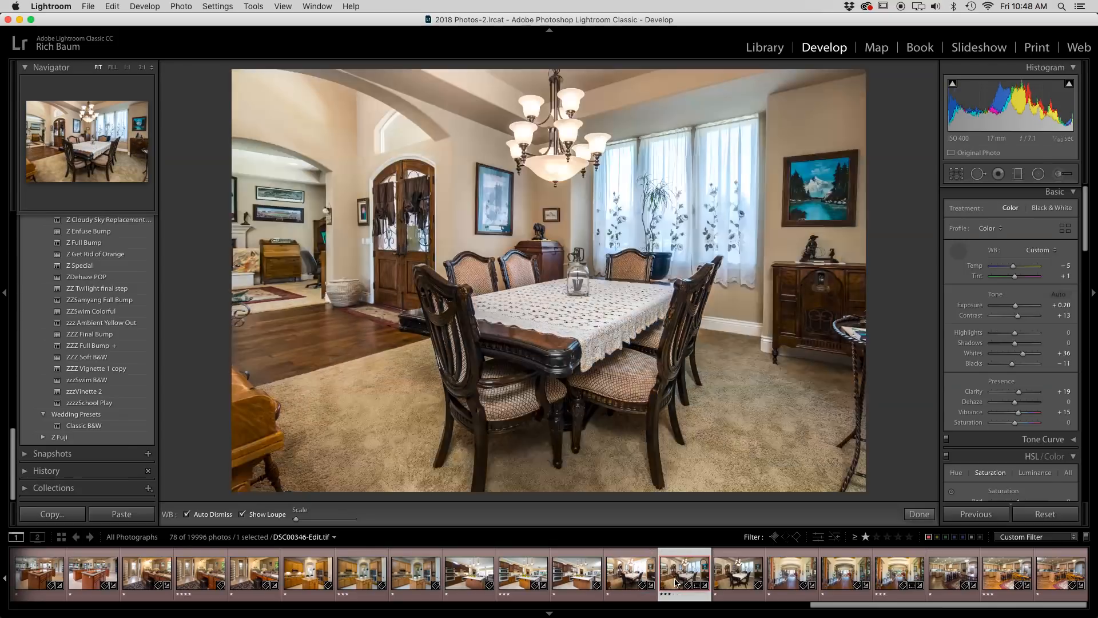
key("Right")
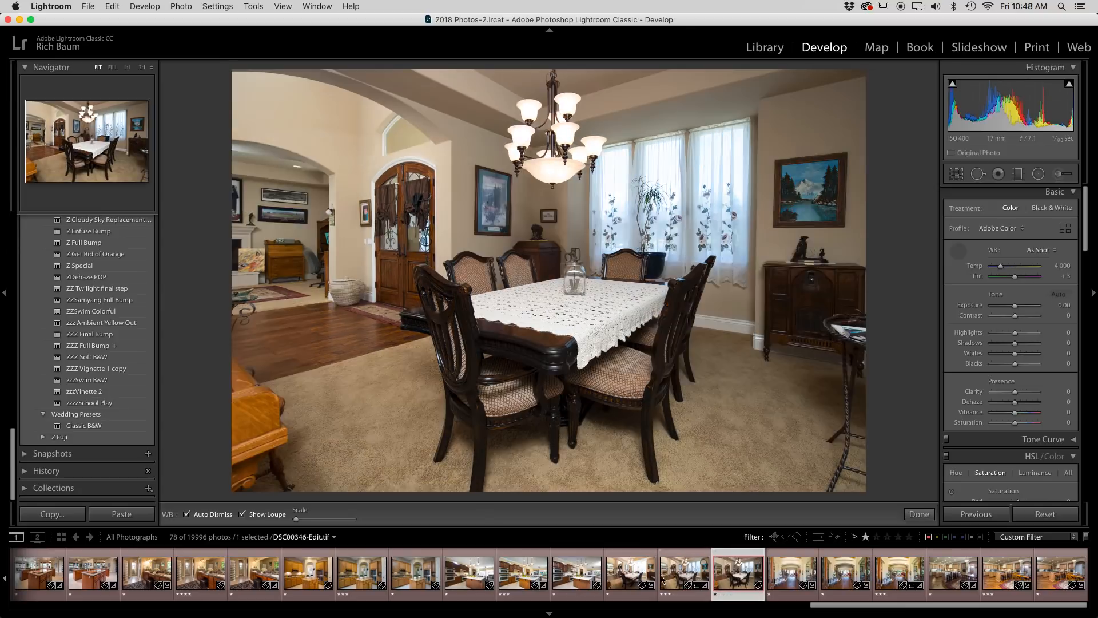
Step: Select DSC00346.ARW together with DSC00349.ARW, compare the two exposures, and set the Exposure of DSC00346.ARW to −0.45
left_click(638, 579, "super")
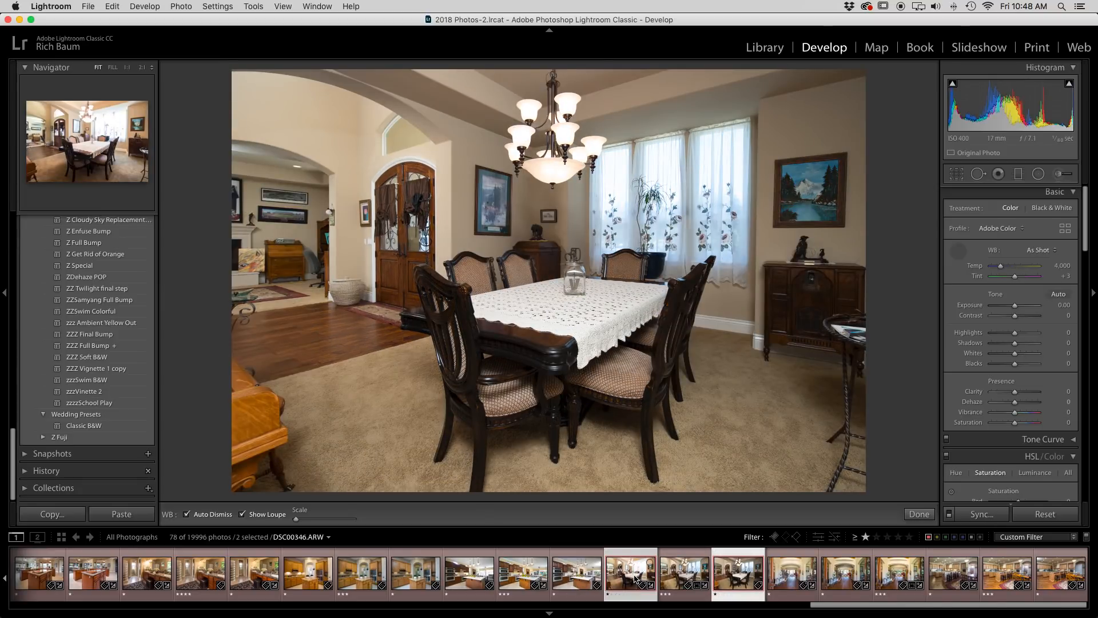
key("w")
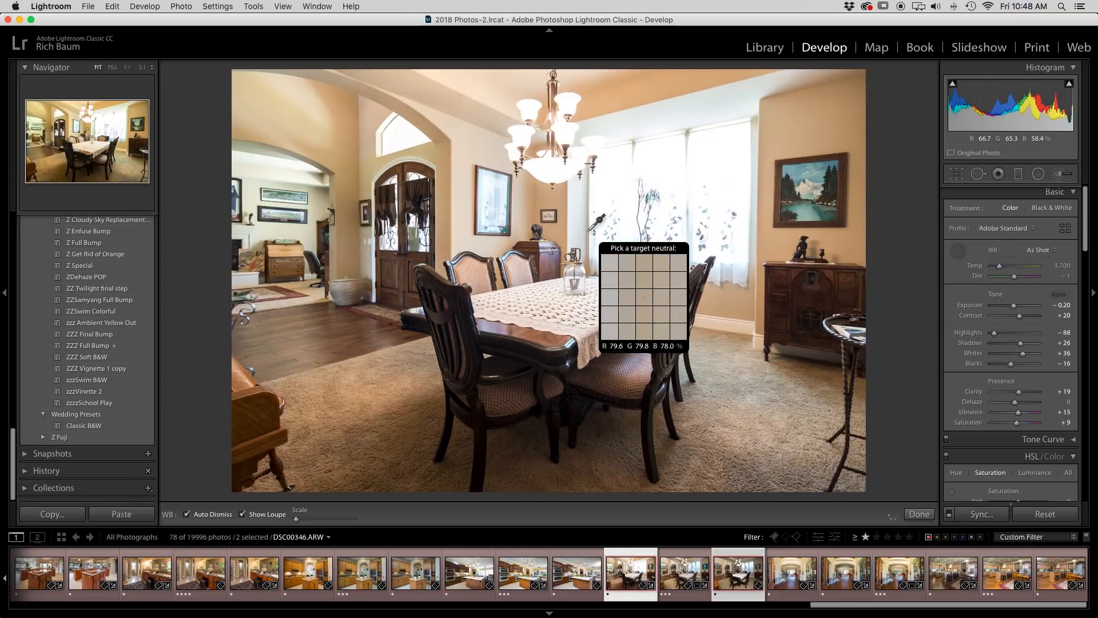
key("Right")
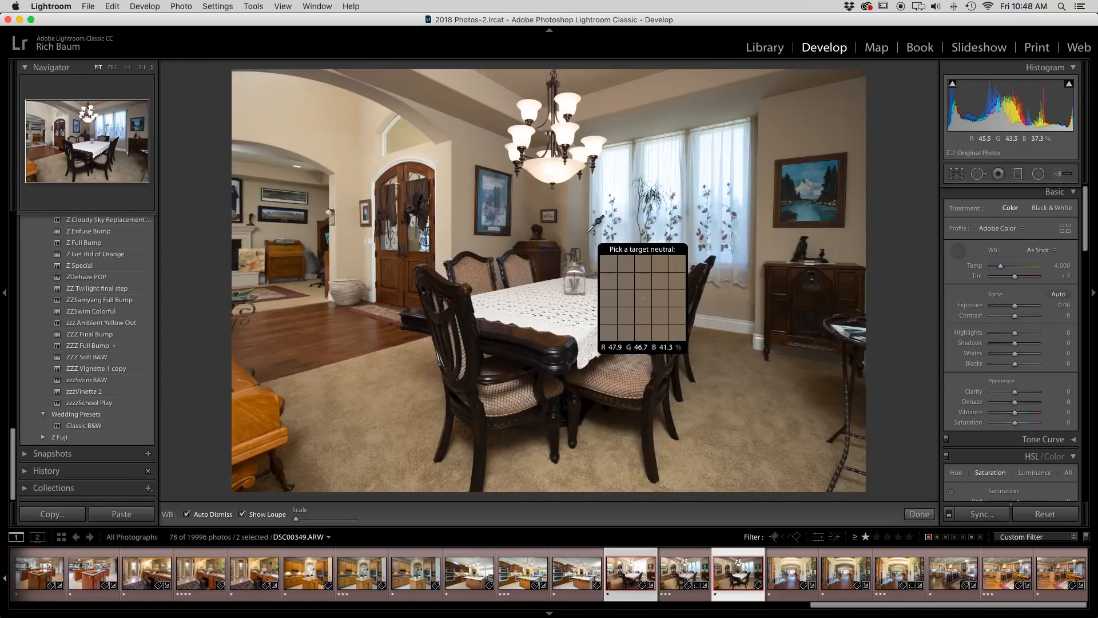
key("Left")
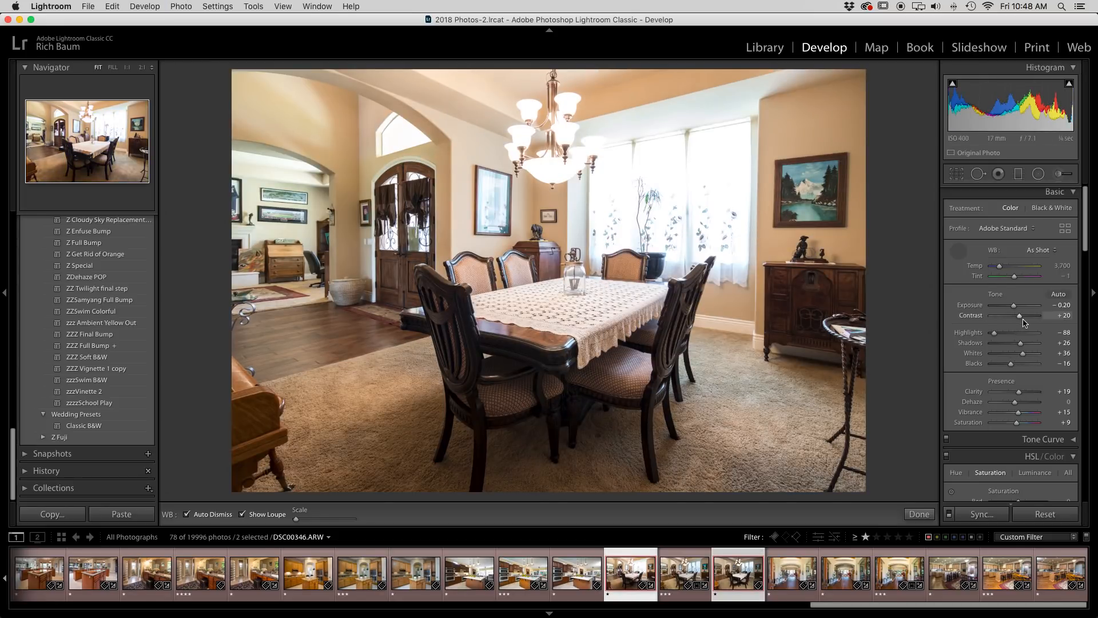
left_click_drag(1015, 309, 1012, 308)
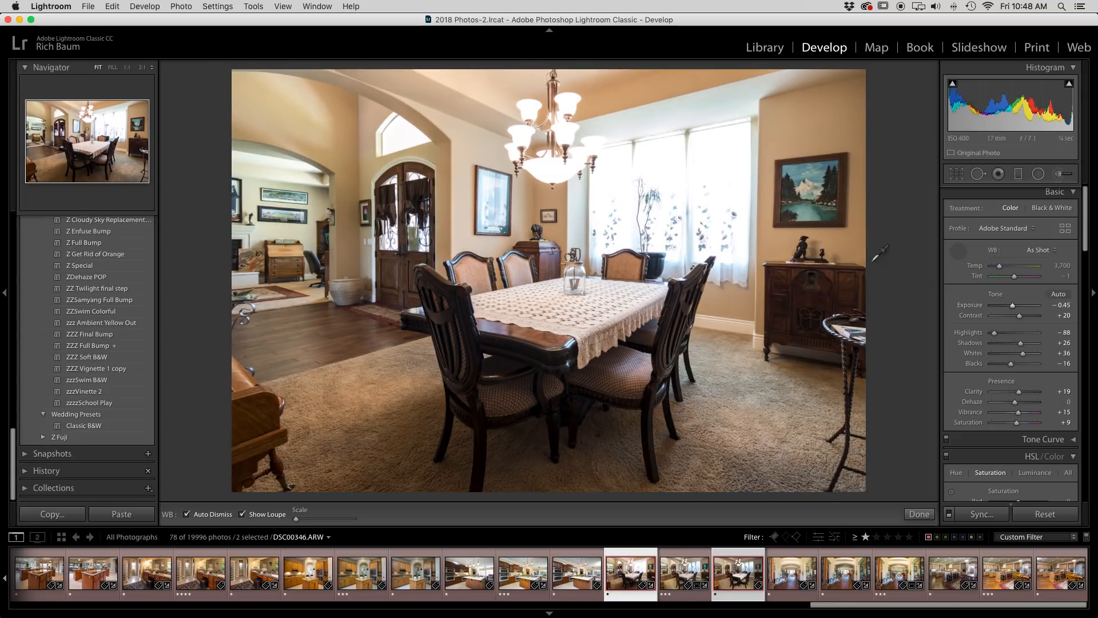
key("Escape")
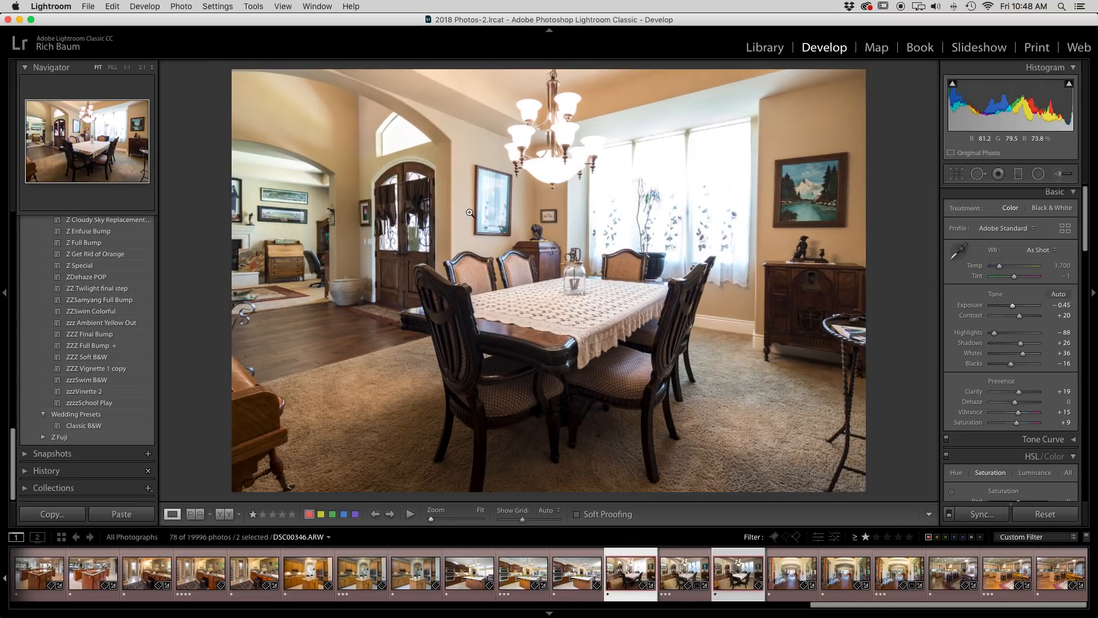
Step: Open the two selected dining room exposures as layers in one Photoshop document
right_click(470, 212)
mouse_move(578, 312)
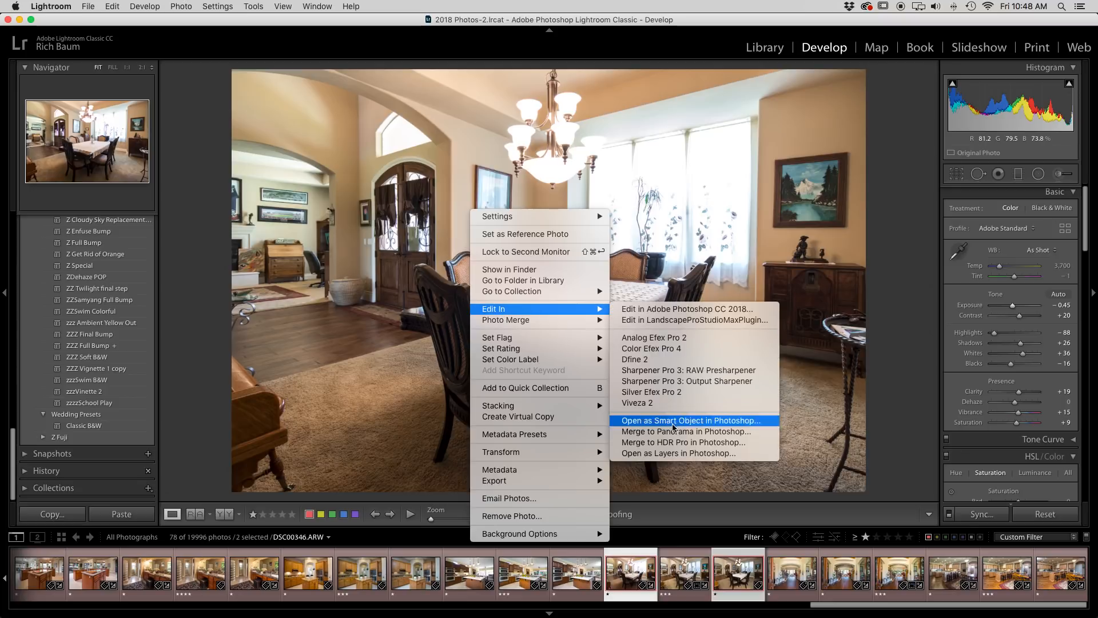
left_click(684, 453)
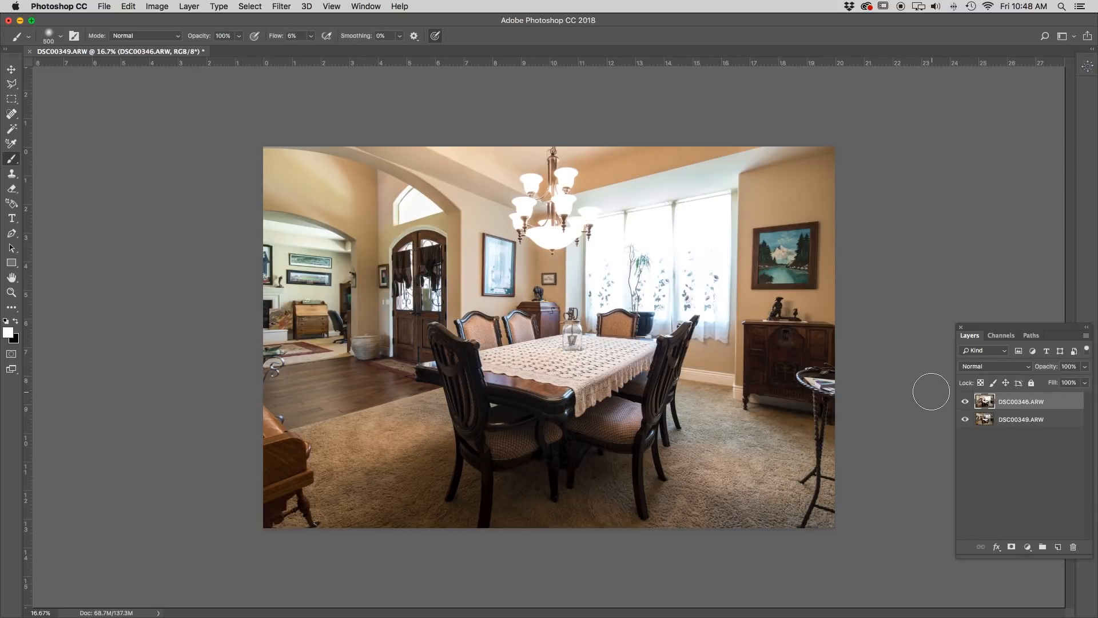
Step: Auto-align the DSC00346.ARW and DSC00349.ARW layers with the Auto projection
left_click(1015, 420, "shift")
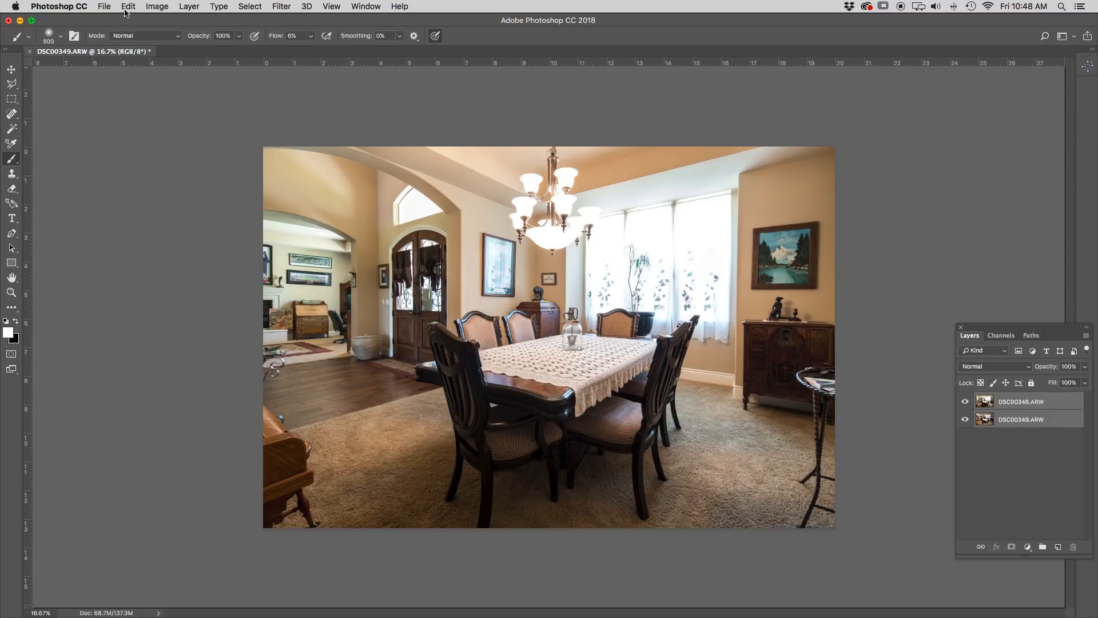
left_click(128, 6)
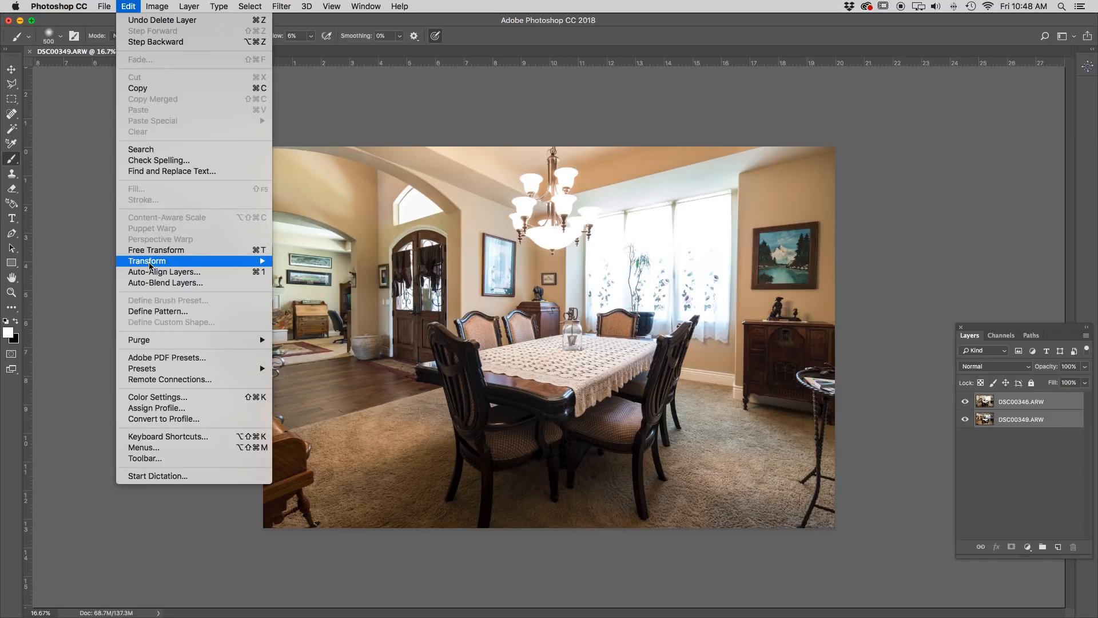
left_click(152, 272)
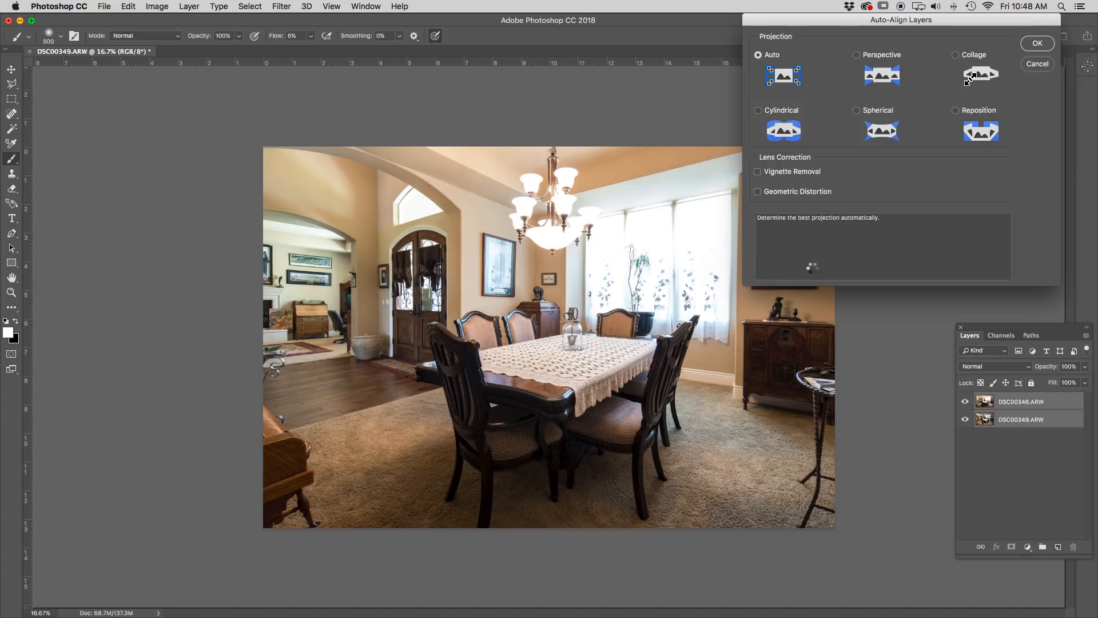
Step: Add a black layer mask to the DSC00346.ARW layer, with white as the painting color
left_click(1017, 404)
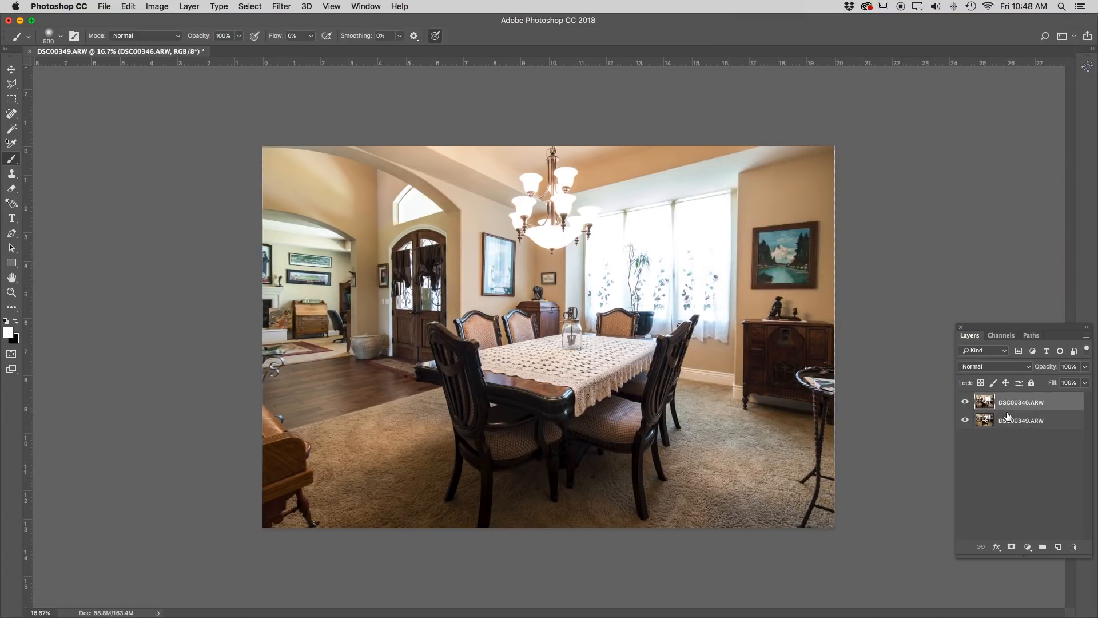
left_click(1010, 548, "alt")
key("x")
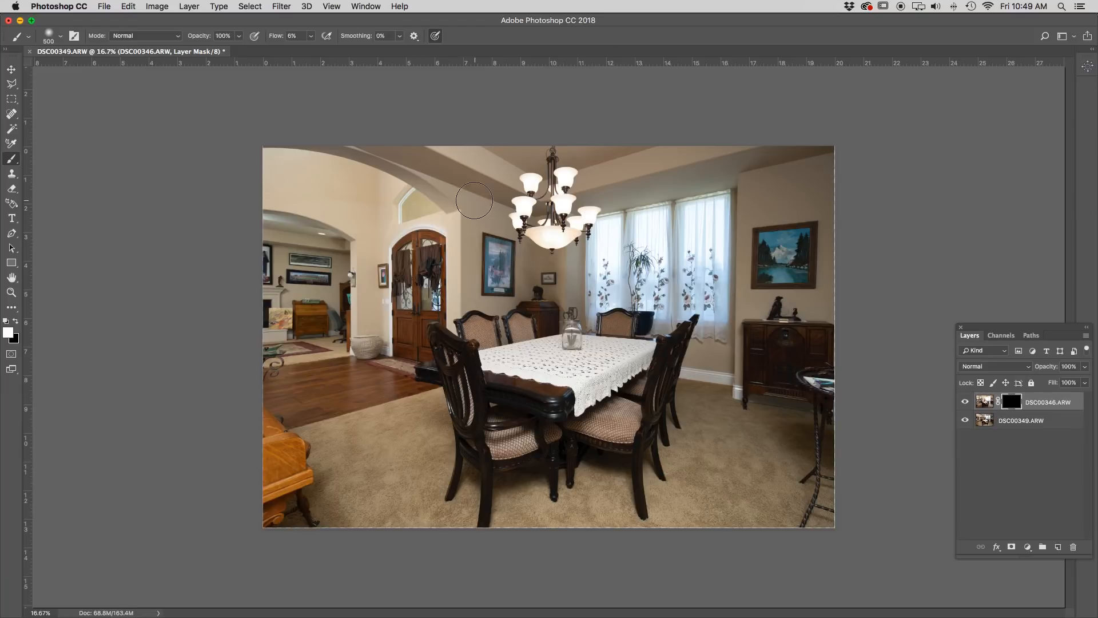
Step: Enlarge the brush to 1000 and paint white on the mask over the far room seen through the archway
key("bracketright")
key("bracketright")
key("bracketright")
key("bracketright")
key("bracketright")
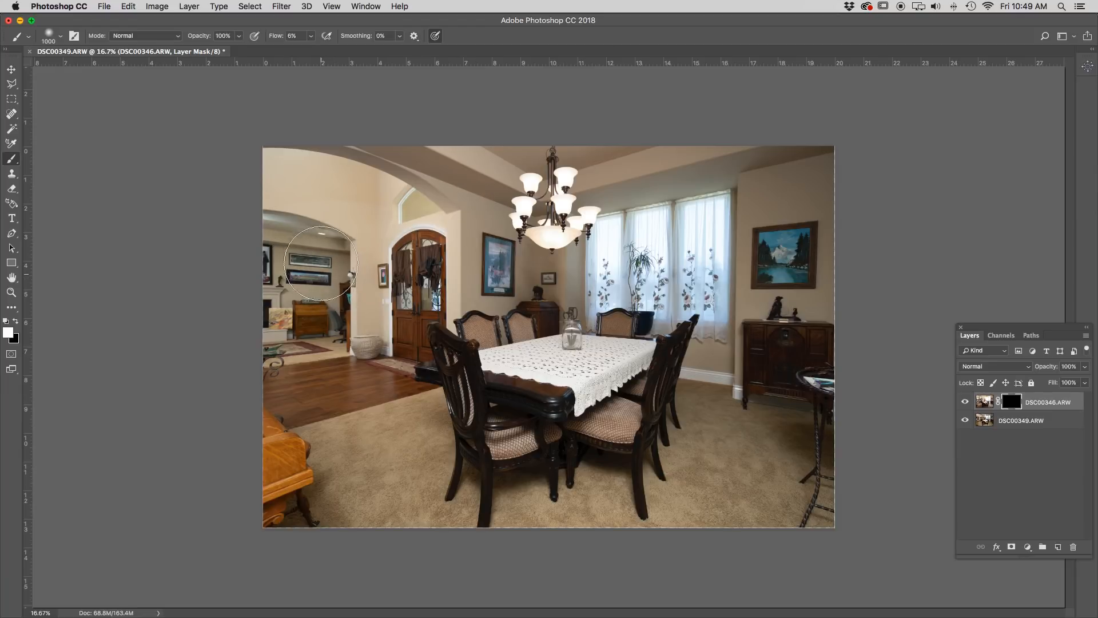
mouse_move(259, 227)
left_mouse_down()
mouse_move(311, 226)
mouse_move(292, 264)
mouse_move(334, 333)
mouse_move(308, 337)
mouse_move(315, 298)
left_mouse_up()
Step: Enlarge the brush to 1300 and paint white on the mask over the dining room's ceiling, walls, doors and furniture
key("bracketright")
key("bracketright")
key("bracketright")
mouse_move(786, 171)
left_mouse_down()
mouse_move(787, 319)
mouse_move(798, 181)
mouse_move(667, 250)
mouse_move(809, 139)
mouse_move(625, 110)
mouse_move(611, 143)
left_mouse_up()
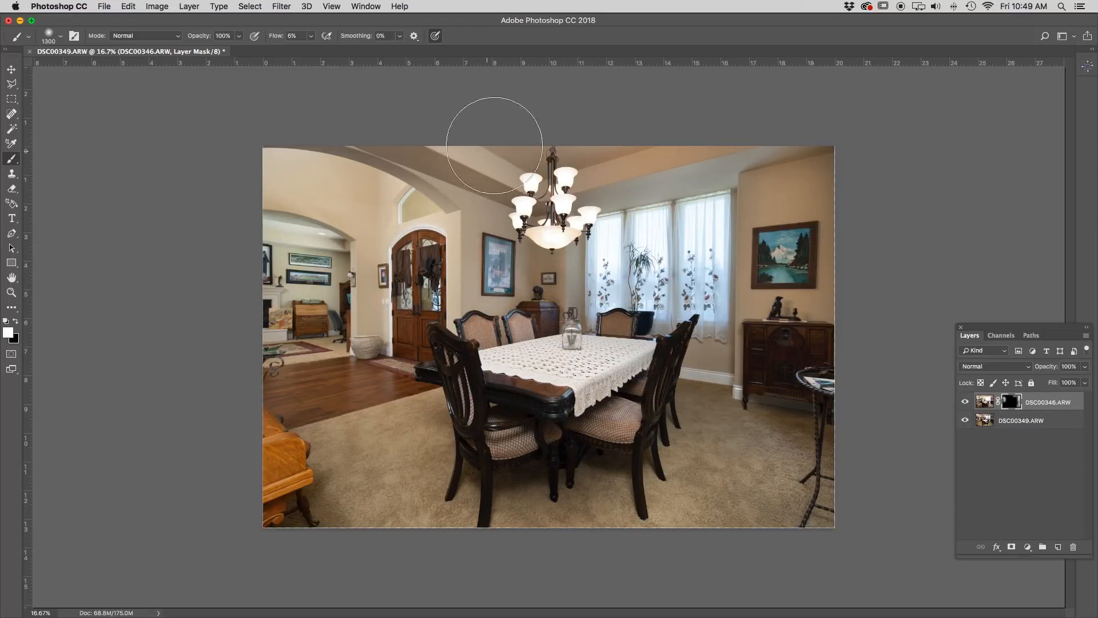
mouse_move(625, 283)
left_mouse_down()
mouse_move(549, 197)
mouse_move(567, 215)
left_mouse_up()
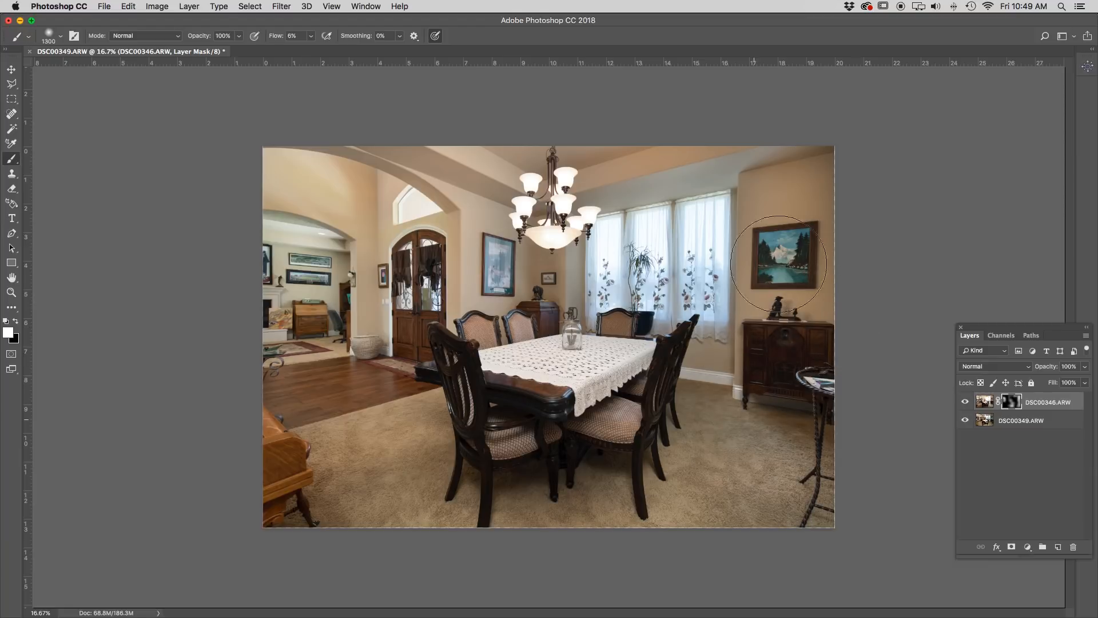
mouse_move(661, 131)
left_mouse_down()
mouse_move(580, 116)
mouse_move(379, 274)
left_mouse_up()
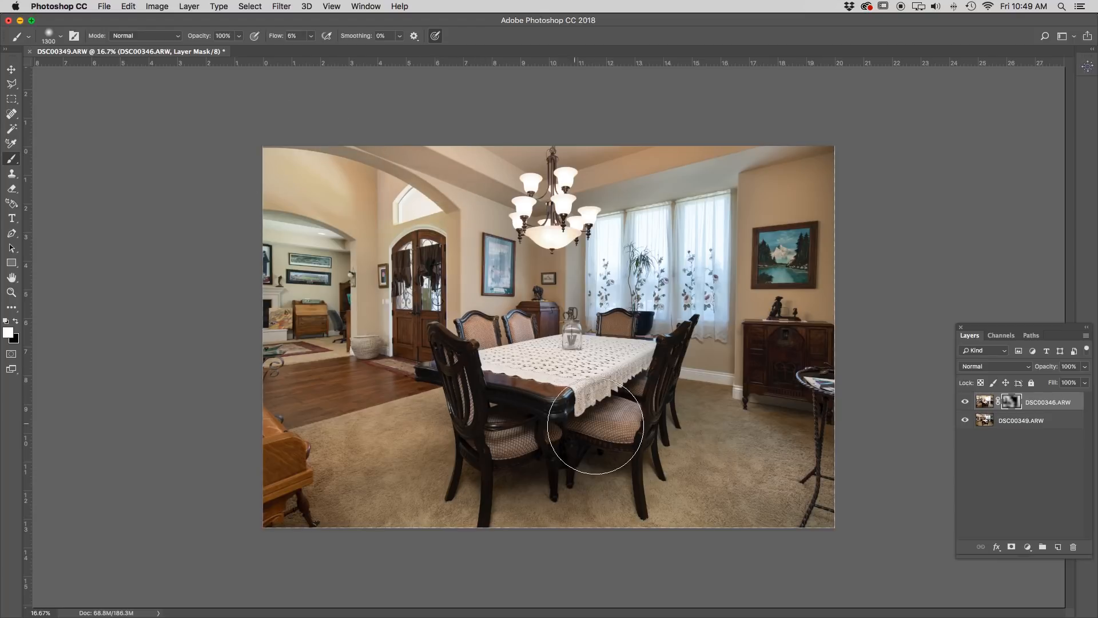
Step: Close the DSC00349.ARW document without saving and return to Lightroom
left_click(29, 52)
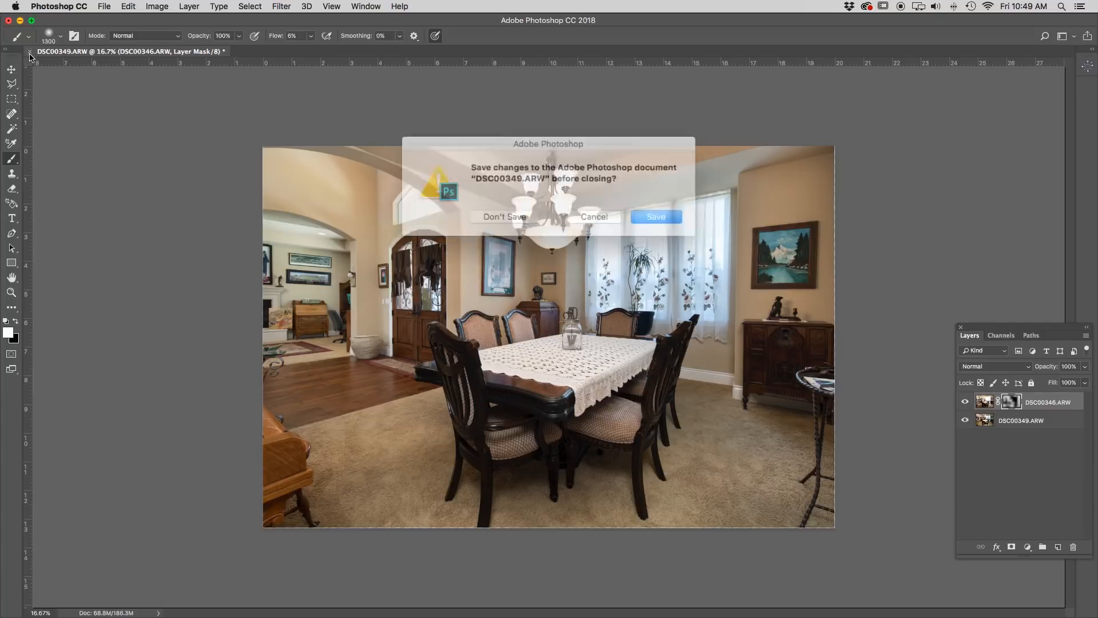
left_click(493, 214)
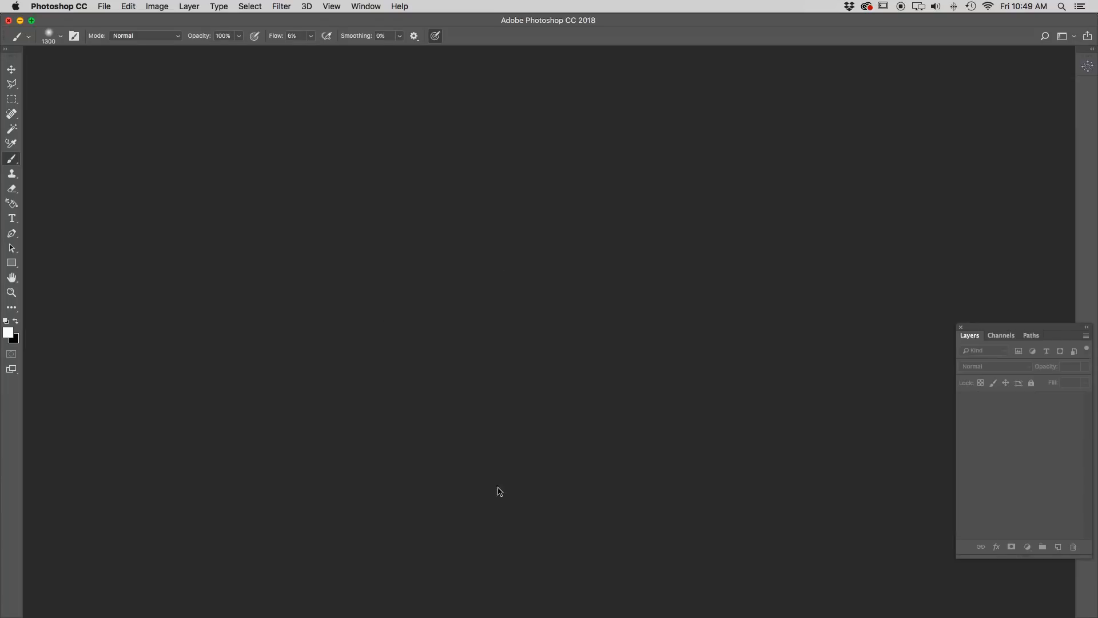
key("super+q")
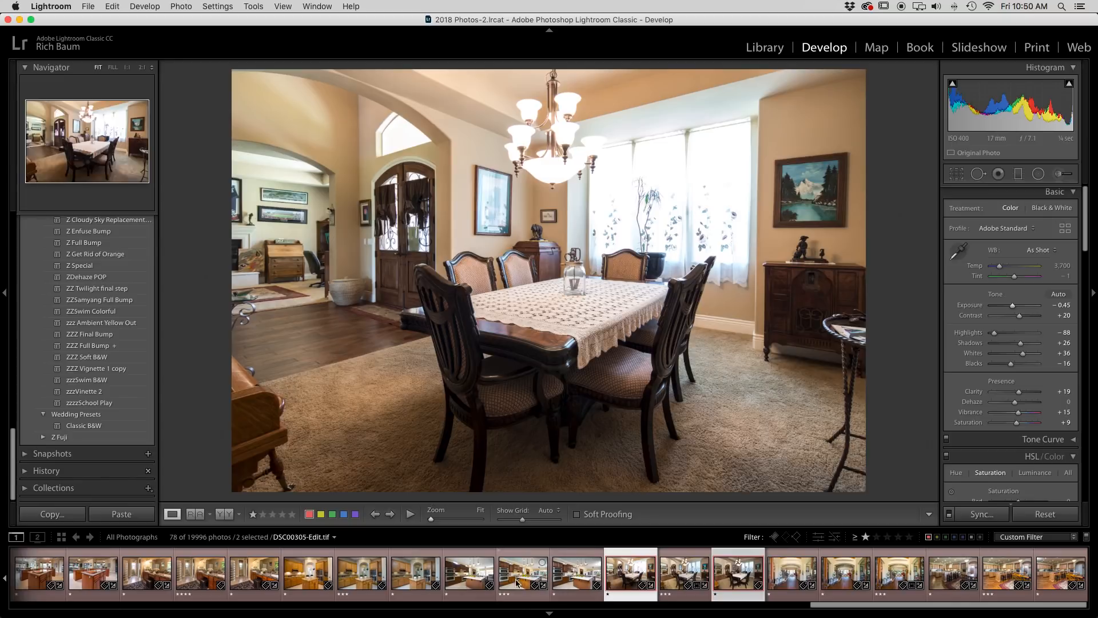
Step: Display the finished kitchen photo DSC00305-Edit.tif
left_click(499, 574)
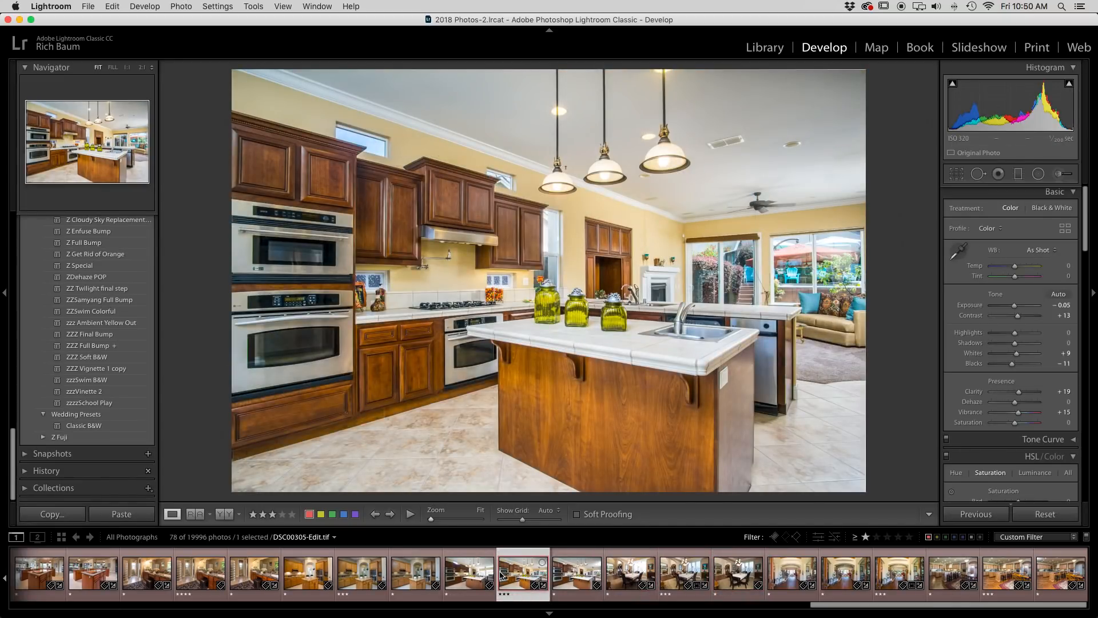
Step: Select kitchen exposures DSC00305.ARW and DSC00307.ARW together, then set Highlights to −100 and Exposure to +0.10 on DSC00305.ARW
left_click(480, 577)
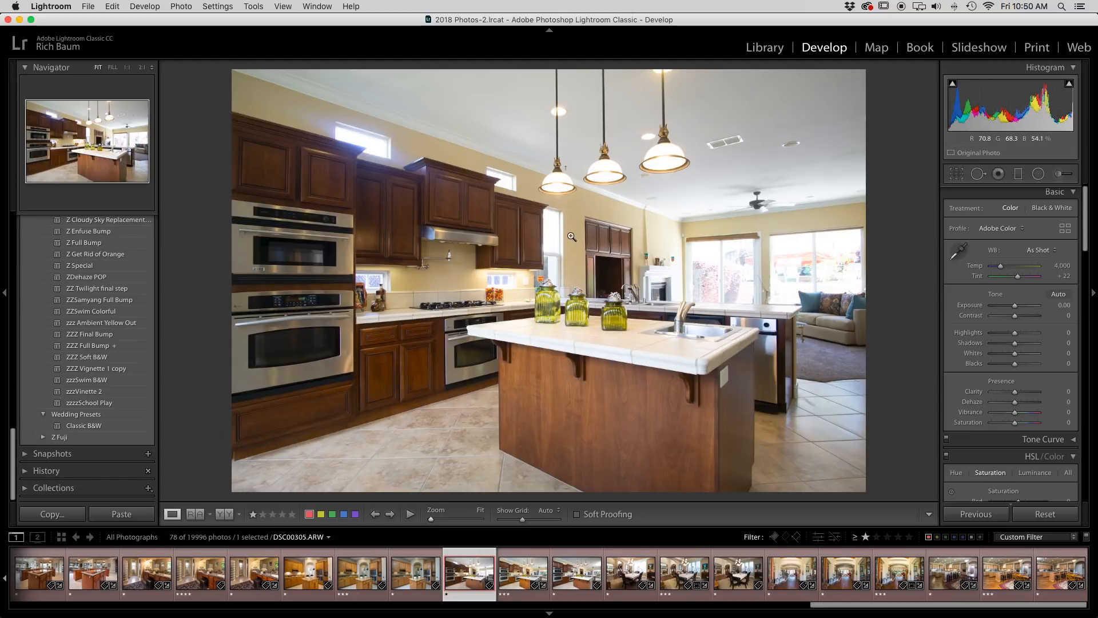
left_click(565, 572, "super")
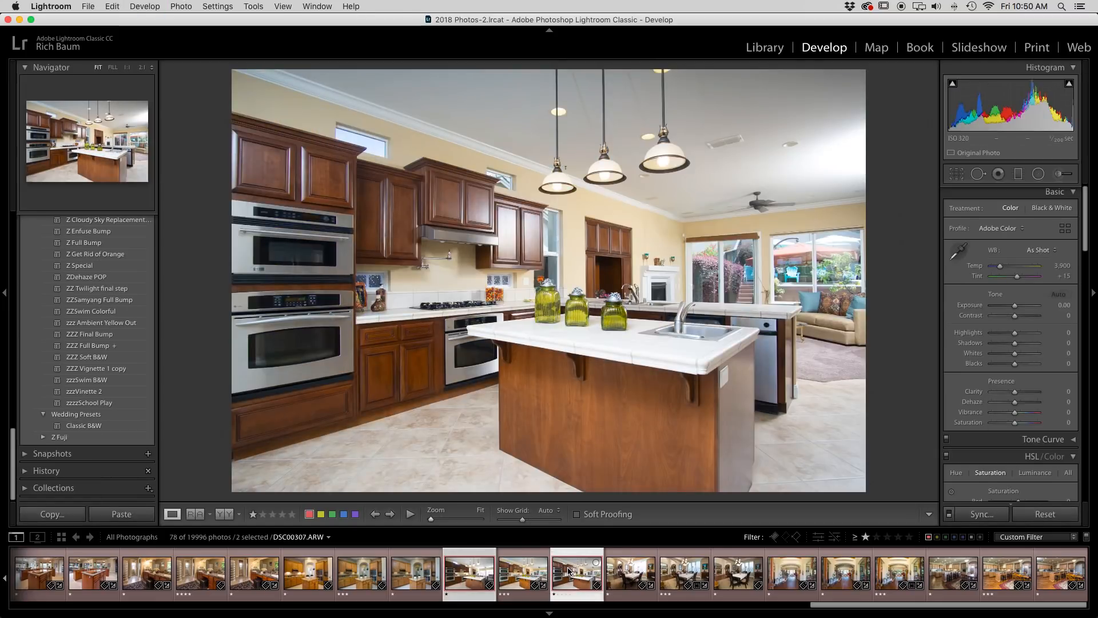
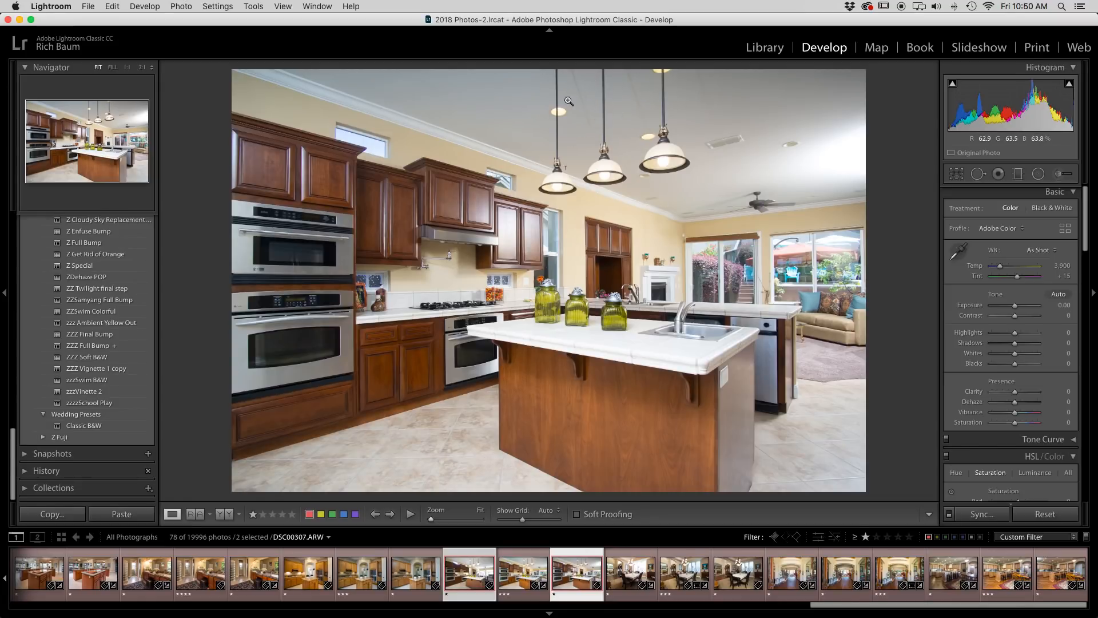
left_click(470, 575)
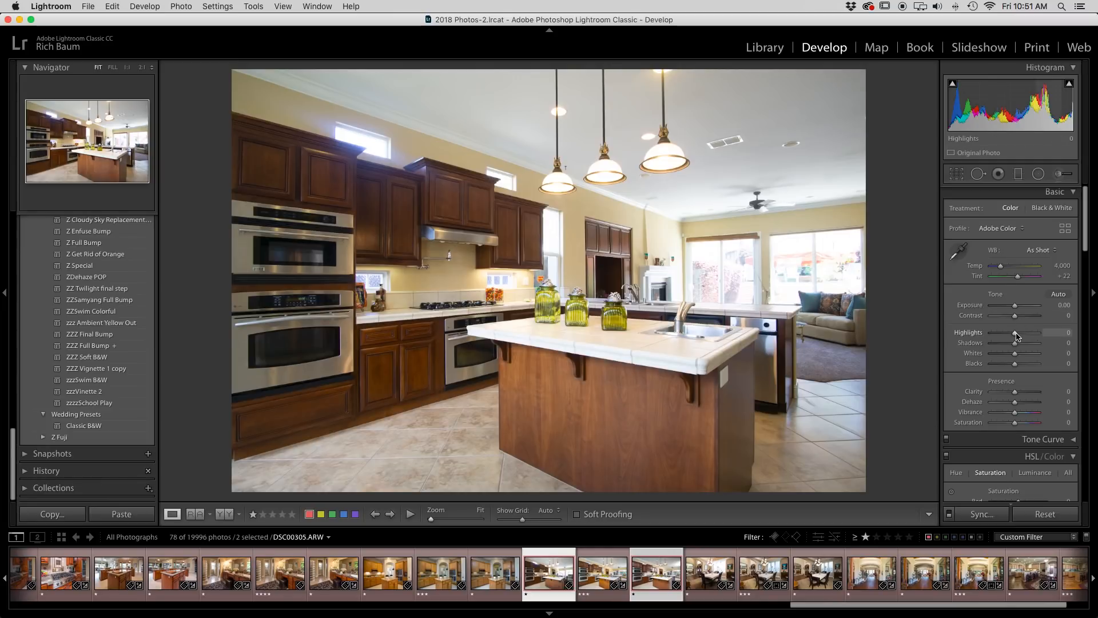
left_click_drag(1017, 336, 932, 344)
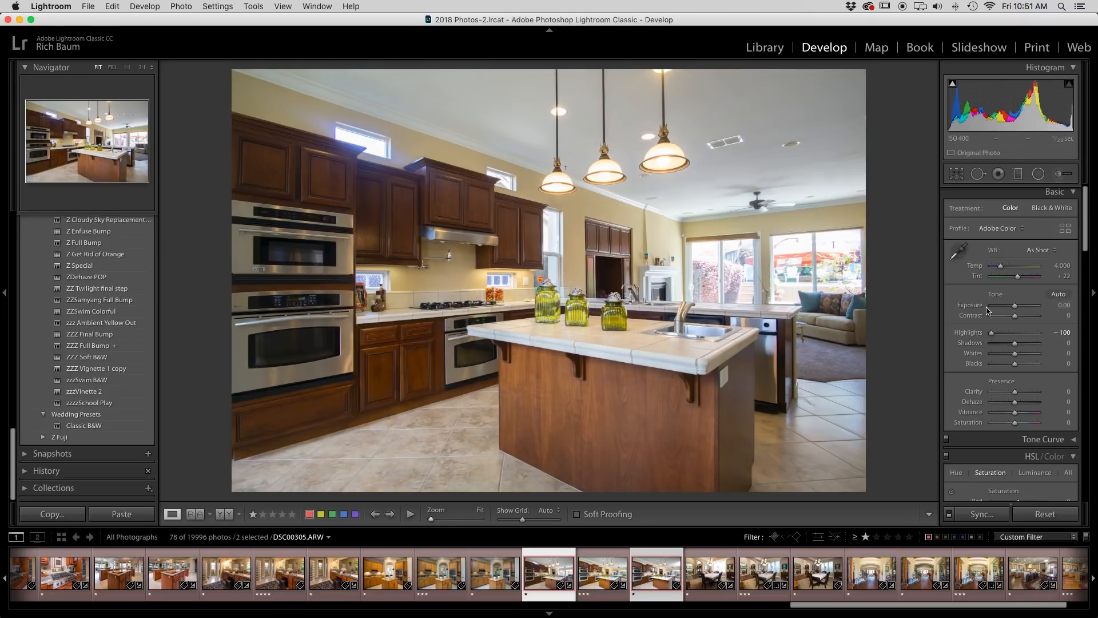
left_click_drag(1015, 309, 1017, 310)
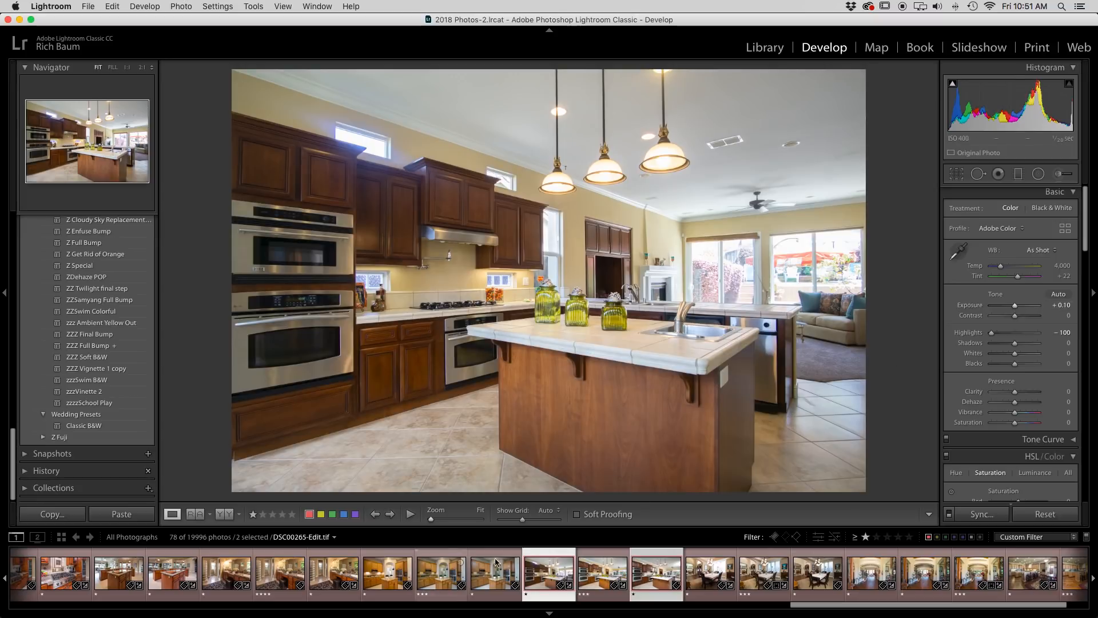
Step: Open the two selected kitchen exposures as layers in one Photoshop document
right_click(496, 204)
left_click(477, 202)
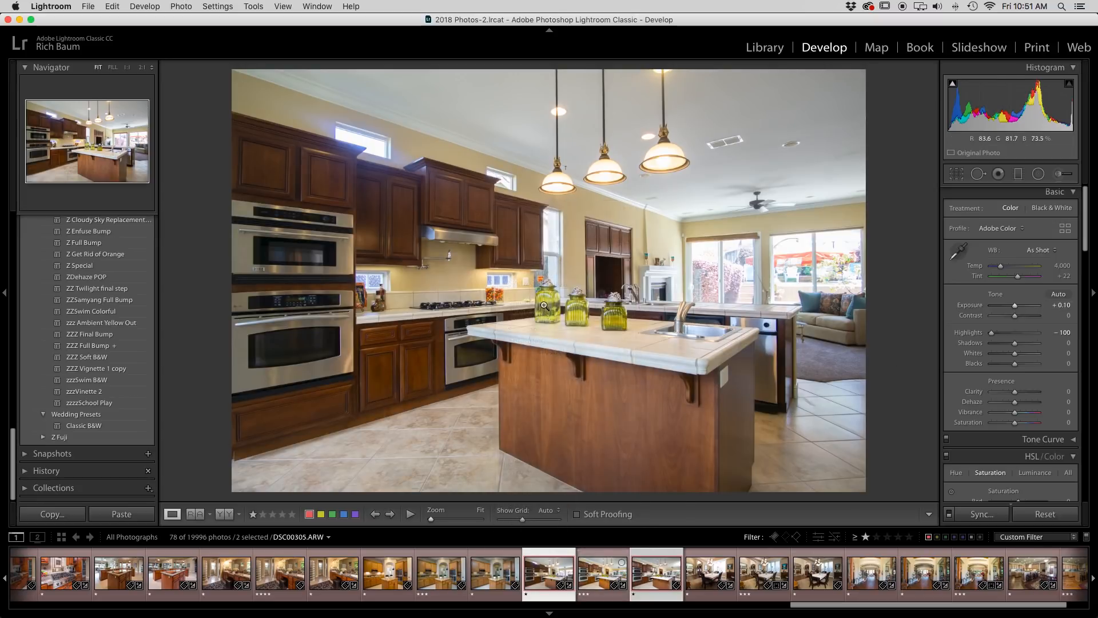
right_click(542, 295)
mouse_move(575, 384)
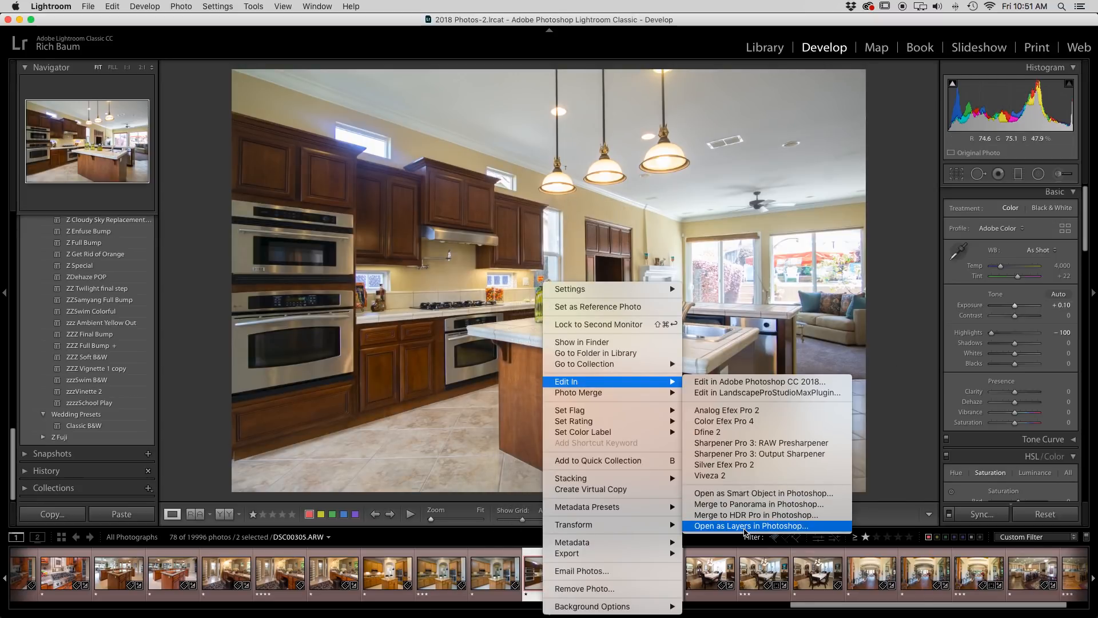
left_click(752, 526)
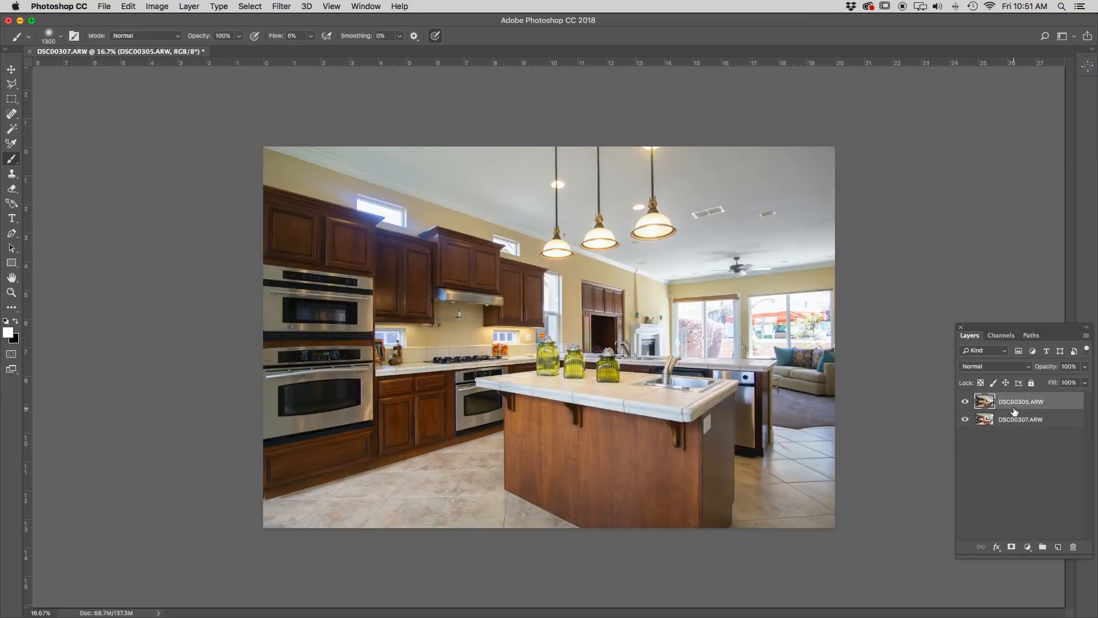
Step: Auto-align both kitchen layers with the Auto projection and add a black mask to the DSC00305.ARW layer
left_click(1013, 416, "shift")
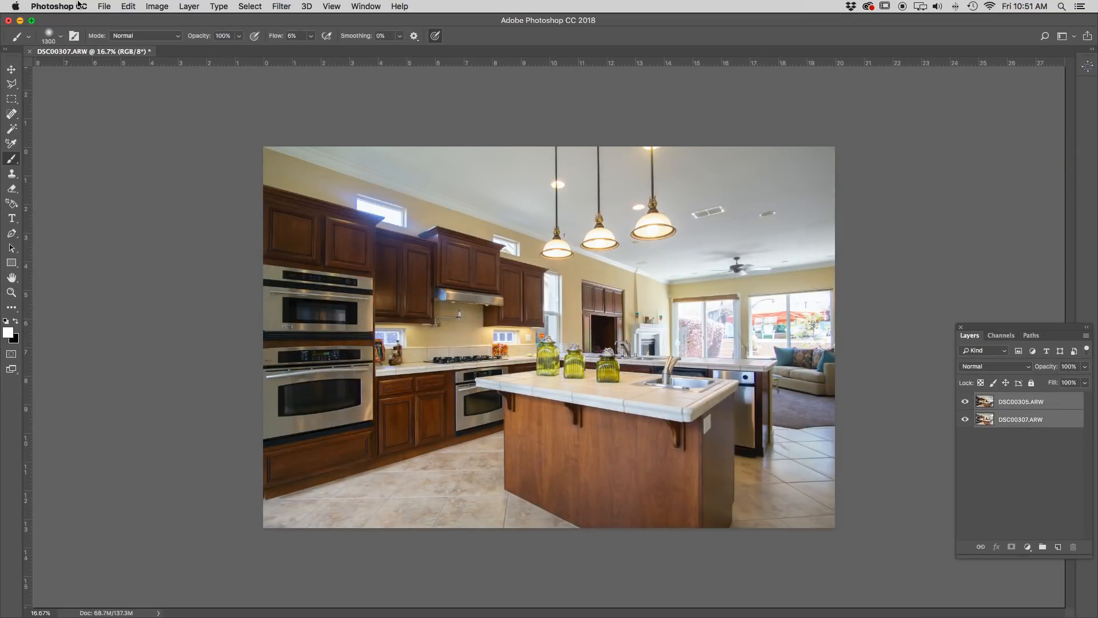
left_click(136, 7)
left_click(155, 272)
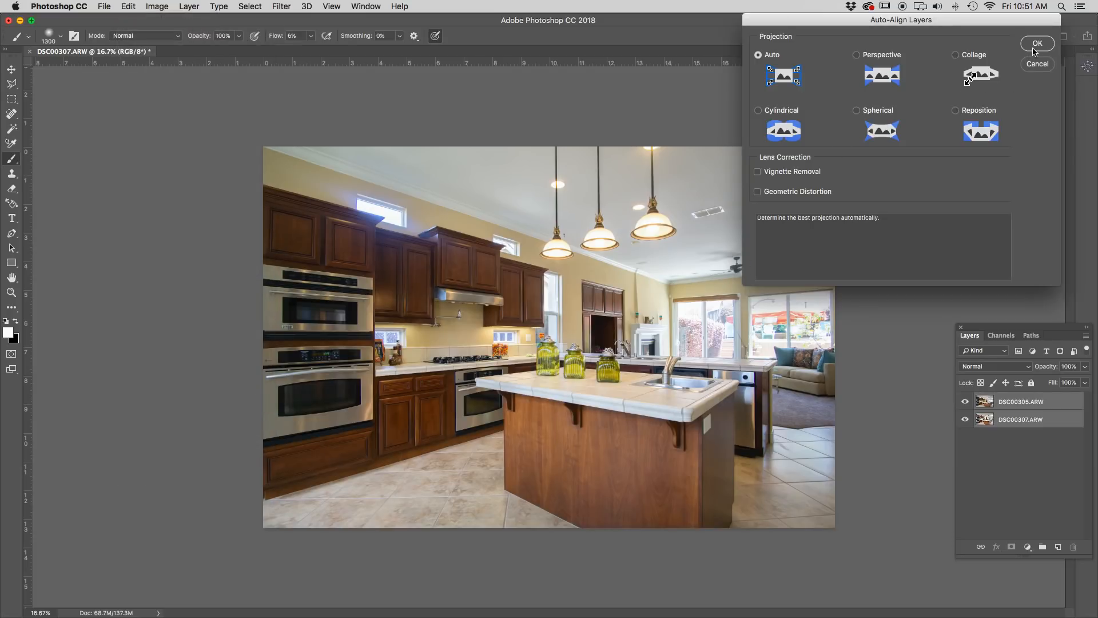
key("Return")
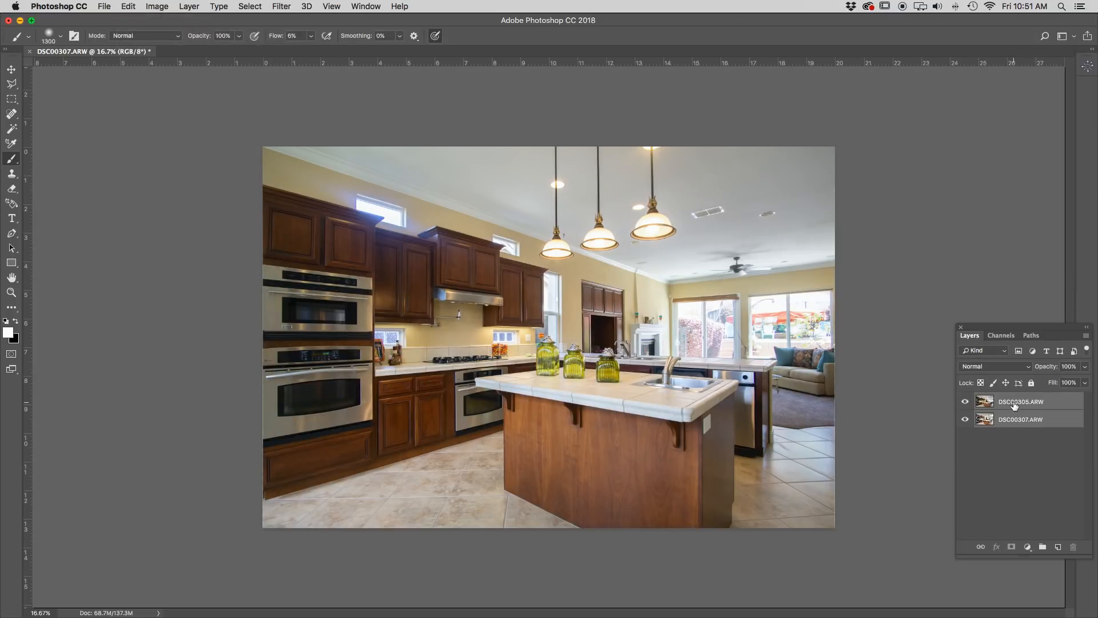
left_click(1015, 407)
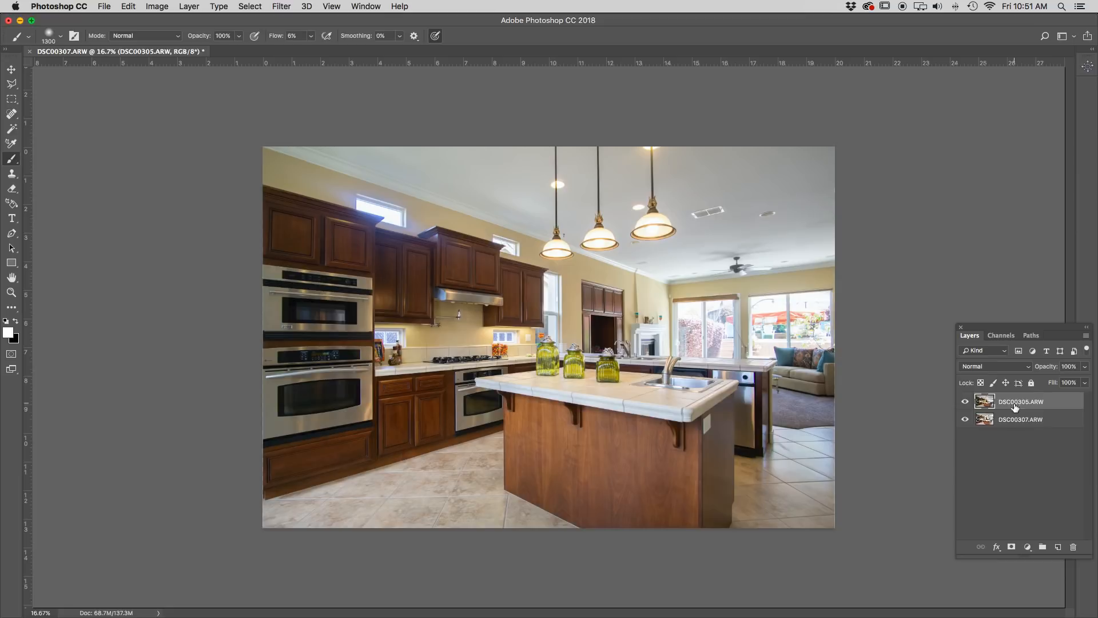
left_click(1012, 548, "alt")
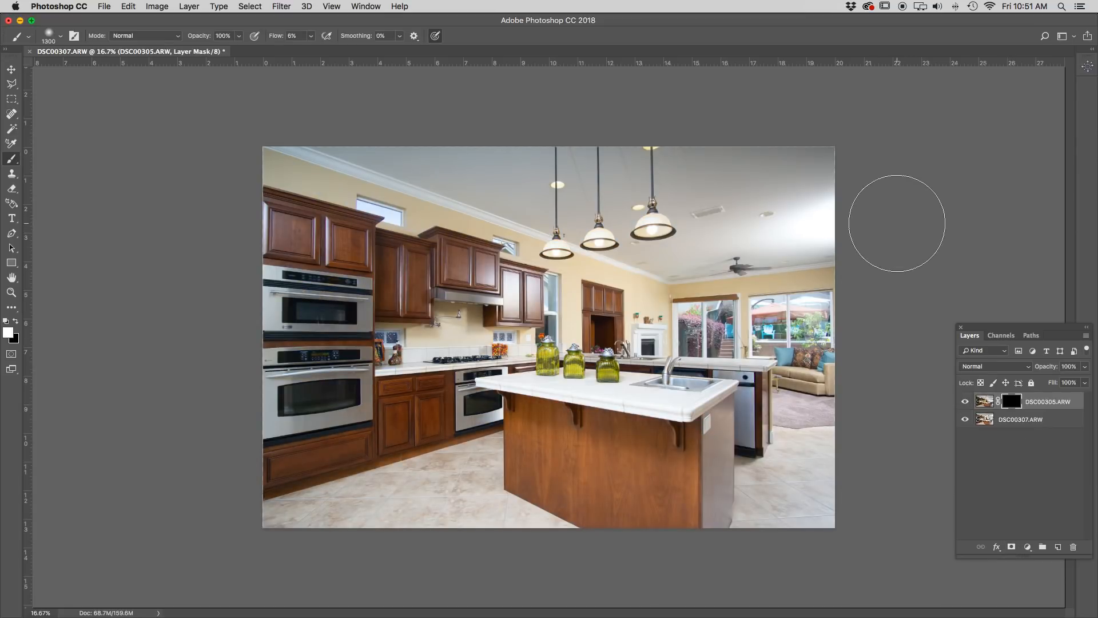
Step: Enlarge the brush to 1600 and paint white on the mask over the kitchen's ceiling and upper walls
key("bracketright")
key("bracketright")
key("bracketright")
mouse_move(880, 223)
left_mouse_down()
mouse_move(699, 208)
mouse_move(829, 200)
mouse_move(780, 202)
left_mouse_up()
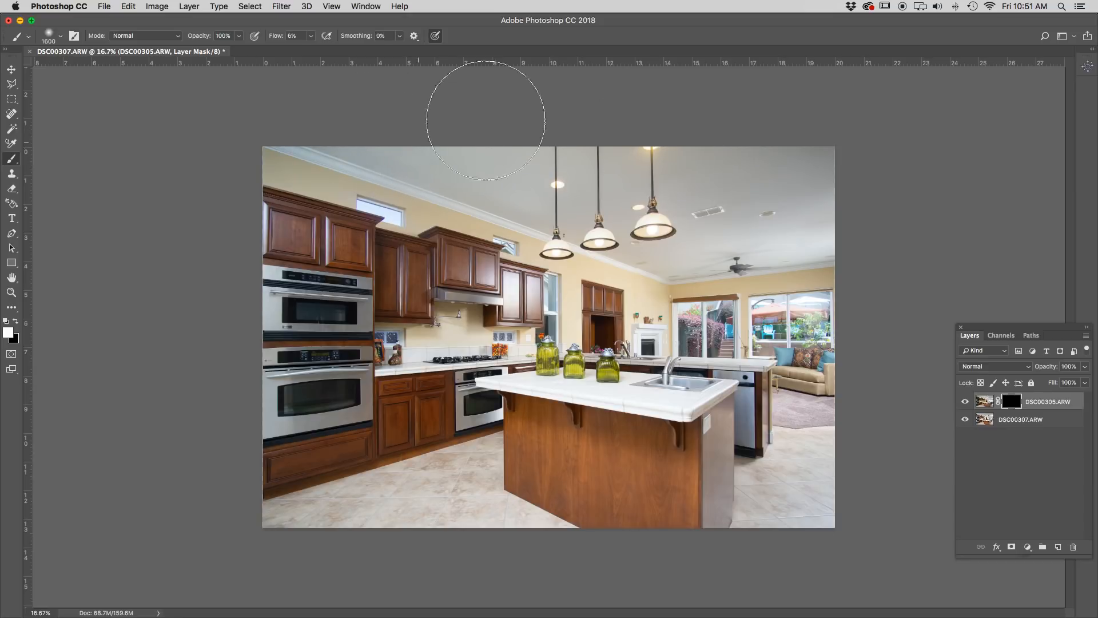
mouse_move(260, 129)
left_mouse_down()
mouse_move(252, 111)
mouse_move(589, 232)
mouse_move(515, 184)
mouse_move(656, 280)
left_mouse_up()
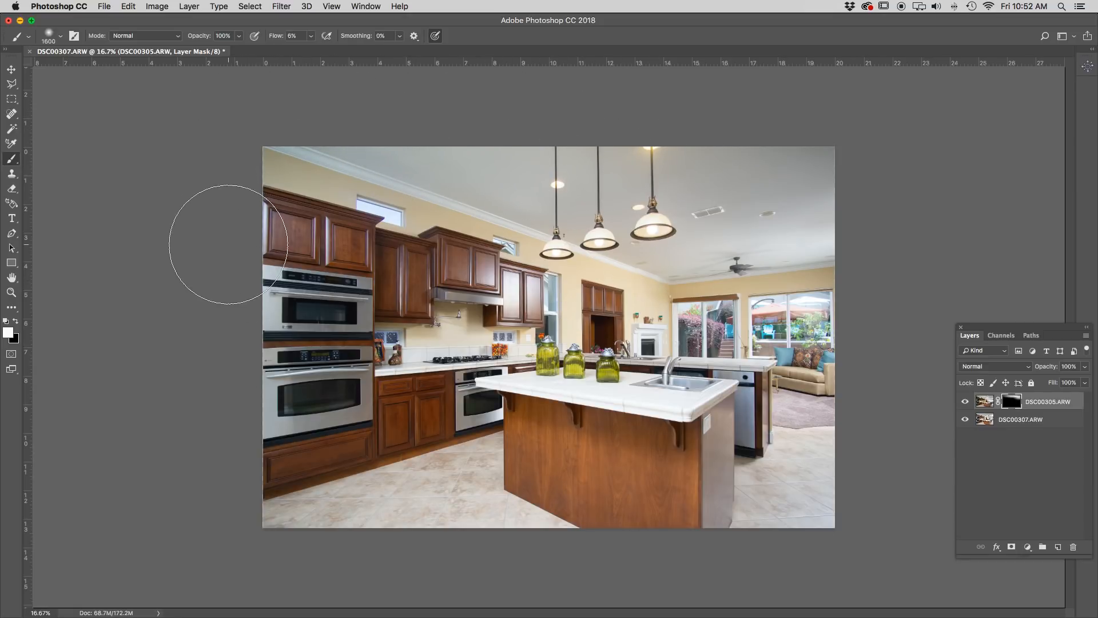
Step: Reduce the brush to 1300 and paint white on the mask over the wall ovens and nearby upper cabinets
key("bracketleft")
key("bracketleft")
key("bracketleft")
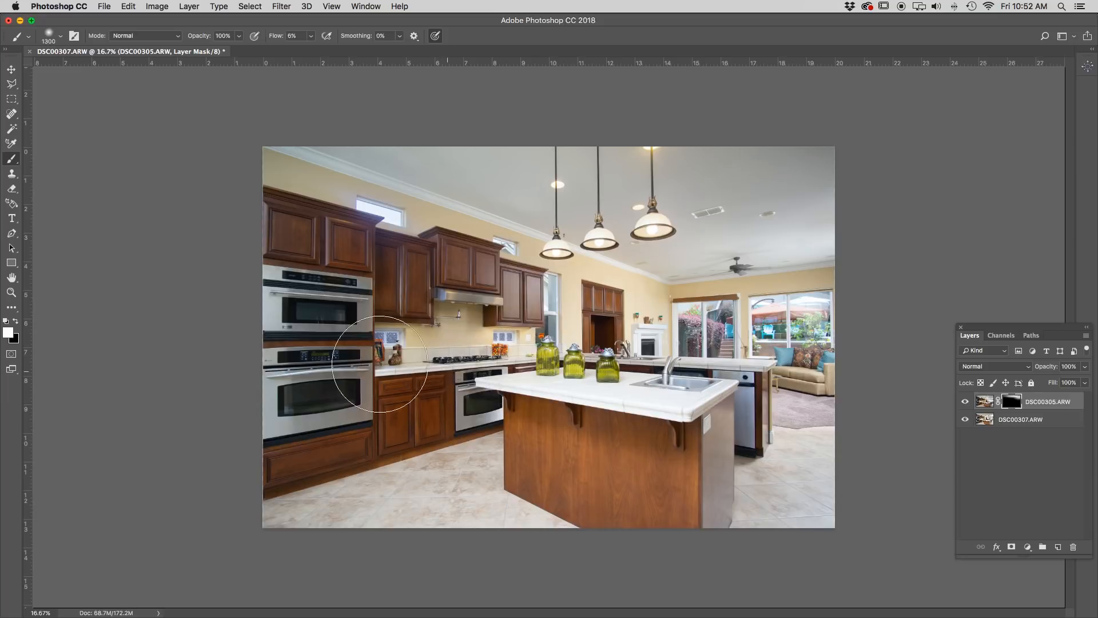
mouse_move(267, 297)
left_mouse_down()
mouse_move(373, 184)
mouse_move(438, 181)
mouse_move(400, 208)
left_mouse_up()
Step: Swap the brush colours and touch up the mask over the upper cabinets above and beside the ovens with a smaller brush
key("x")
mouse_move(332, 235)
left_mouse_down()
mouse_move(286, 265)
mouse_move(377, 220)
mouse_move(390, 168)
mouse_move(442, 241)
left_mouse_up()
key("bracketleft")
key("bracketleft")
key("bracketleft")
key("bracketleft")
key("bracketleft")
mouse_move(326, 233)
left_mouse_down()
mouse_move(272, 233)
mouse_move(410, 250)
left_mouse_up()
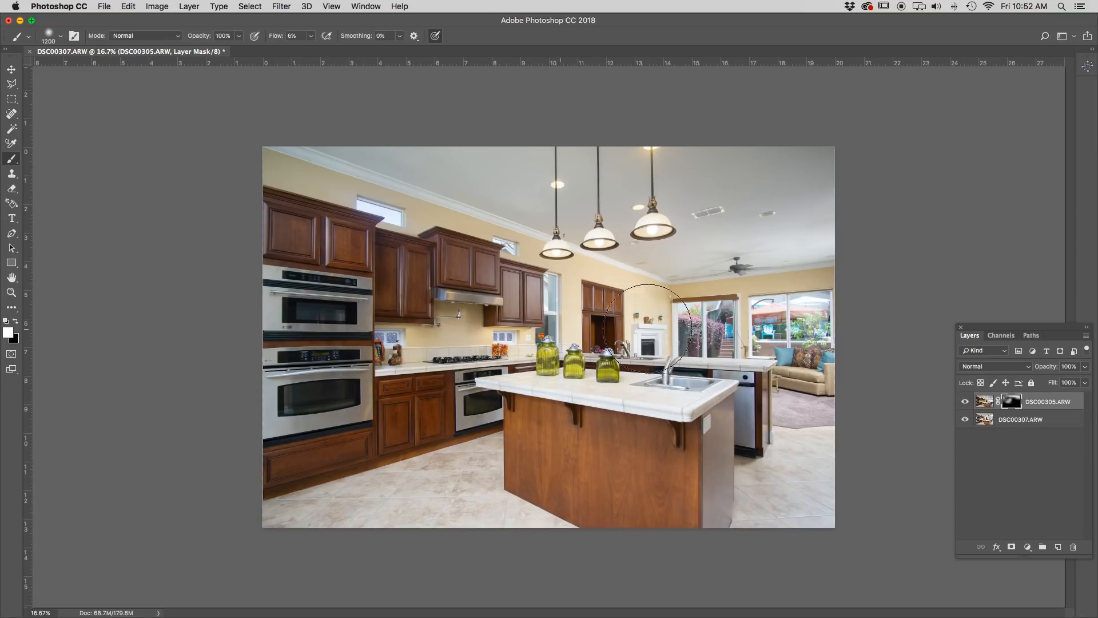
Step: Paint white on the mask over the ceiling near the living area, then over the sofa with the brush reduced to 500
left_click_drag(766, 235, 872, 223)
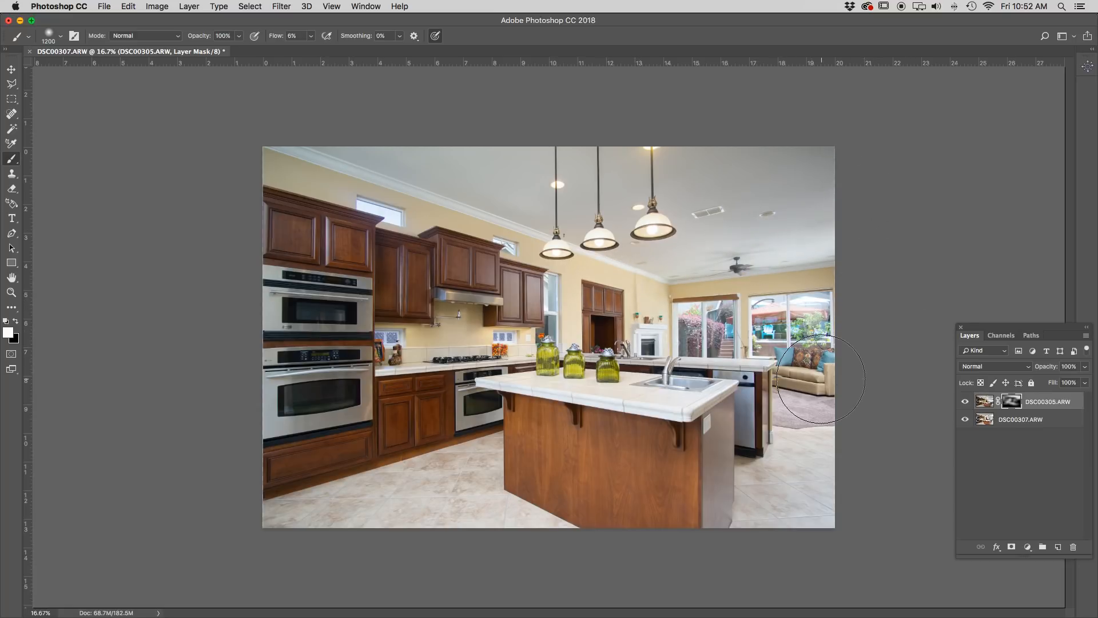
key("bracketleft")
key("bracketleft")
key("bracketleft")
key("super+equal")
key("super+equal")
key("super+equal")
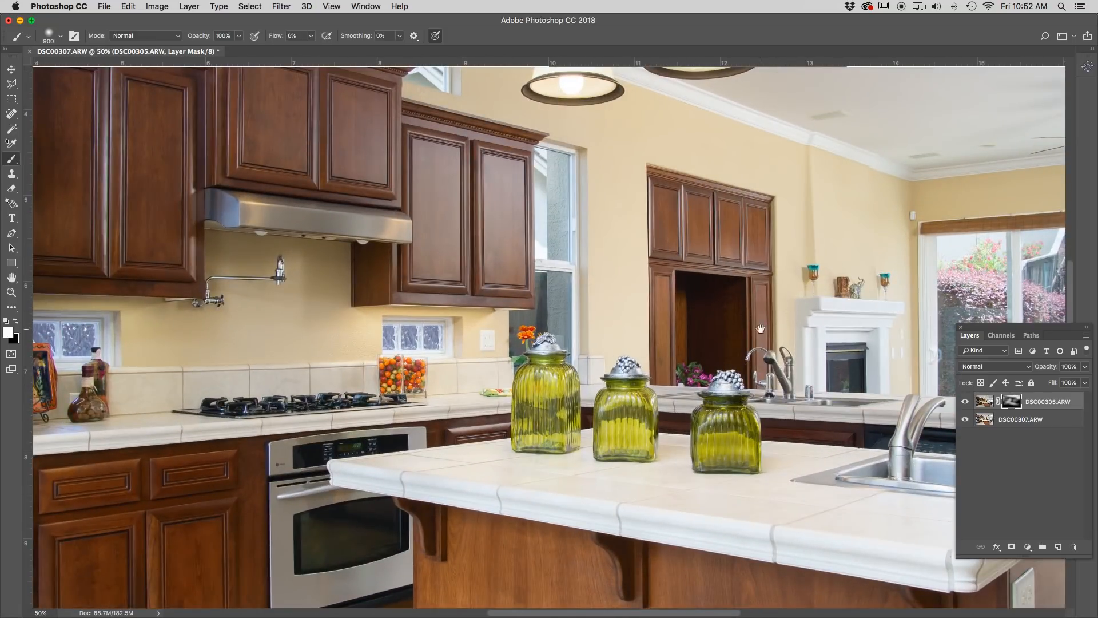
left_click_drag(761, 329, 189, 366)
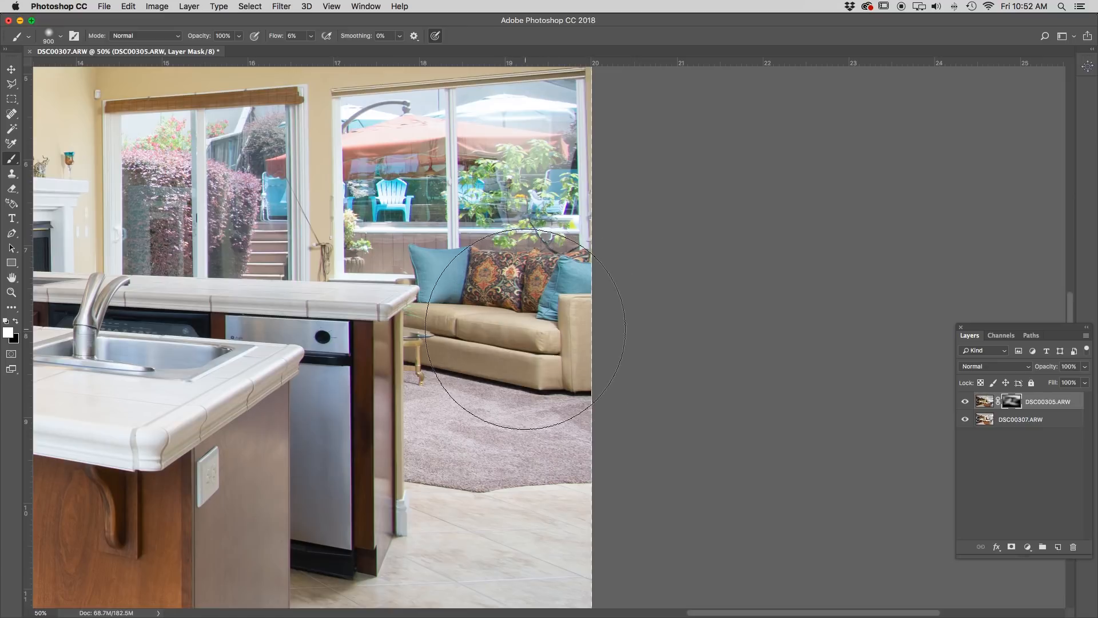
key("bracketleft")
key("bracketleft")
key("bracketleft")
key("bracketleft")
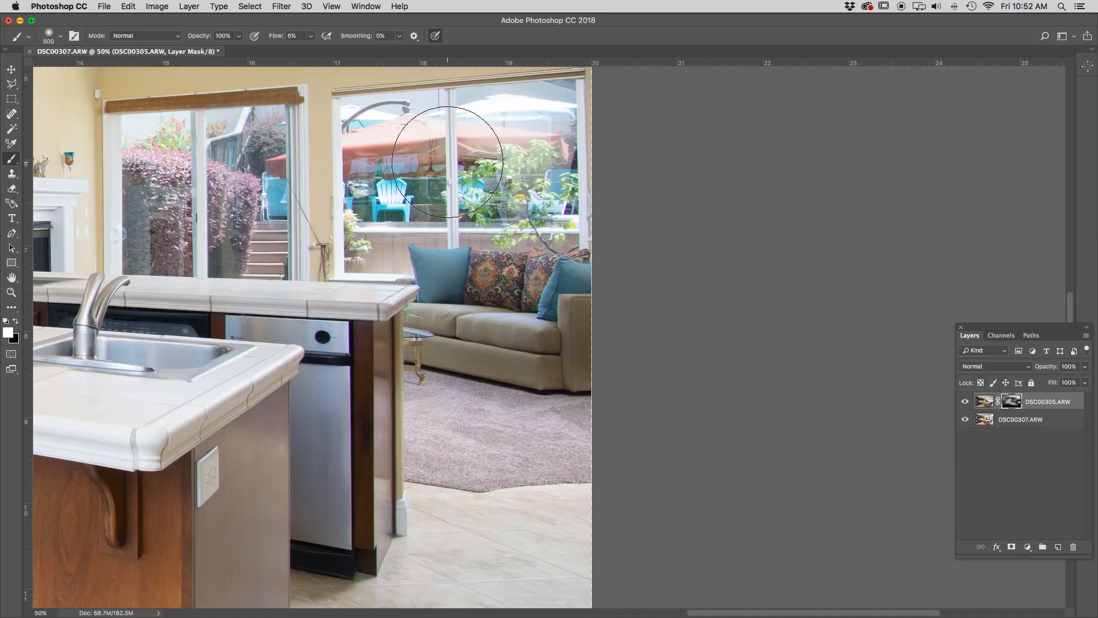
Step: Switch the brush to black at size 700 for the mask over the living area windows, then check the whole kitchen image
left_click(16, 320)
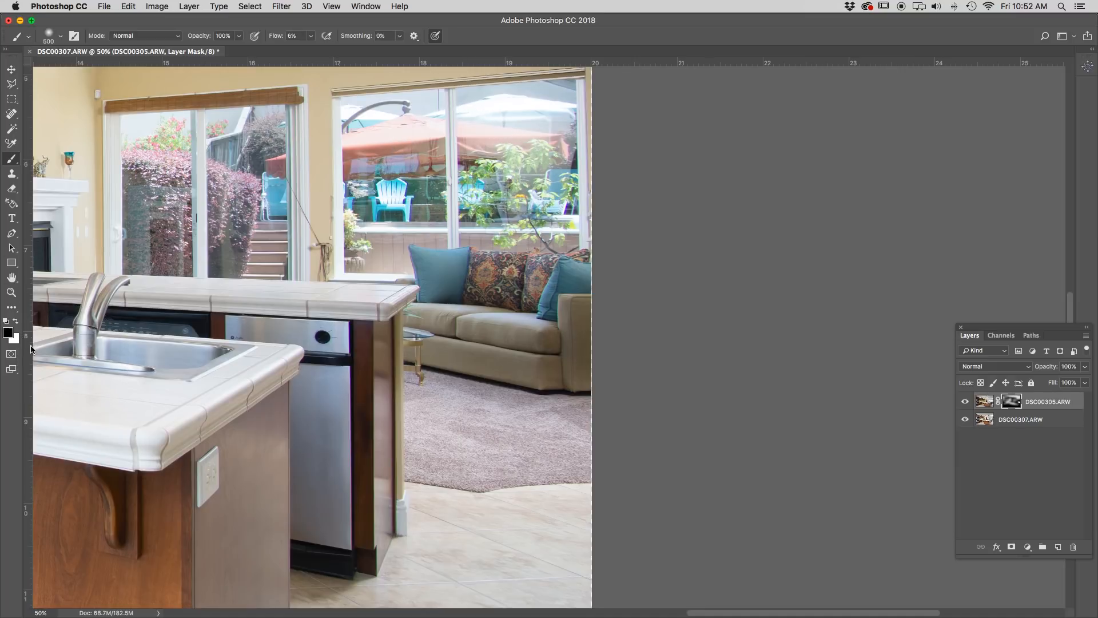
key("bracketright")
key("bracketright")
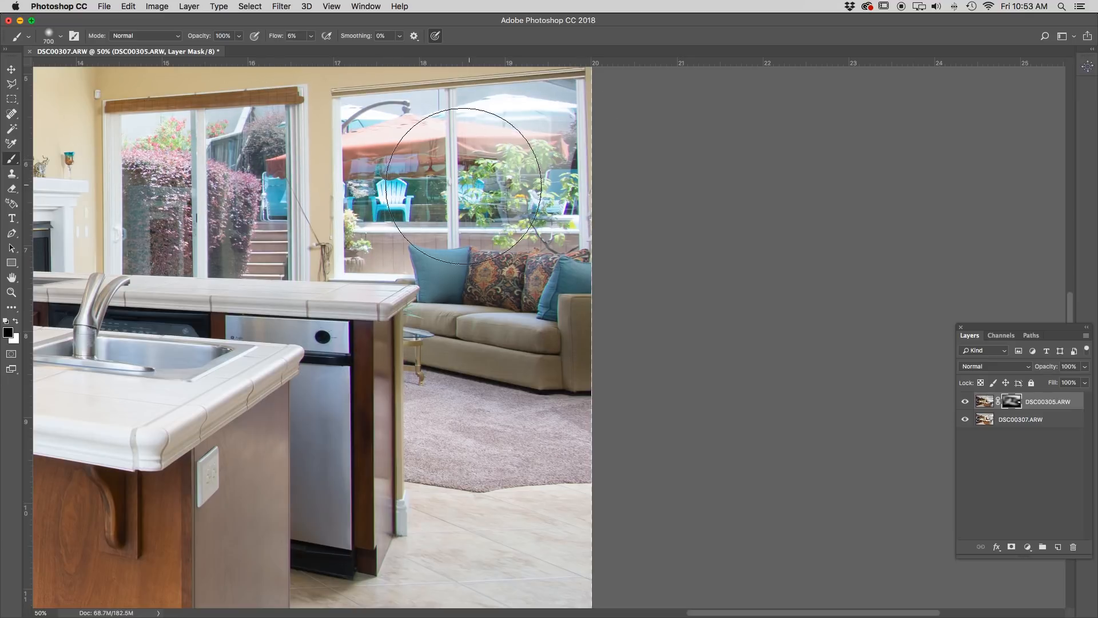
key("super+minus")
key("super+minus")
key("super+minus")
key("super+minus")
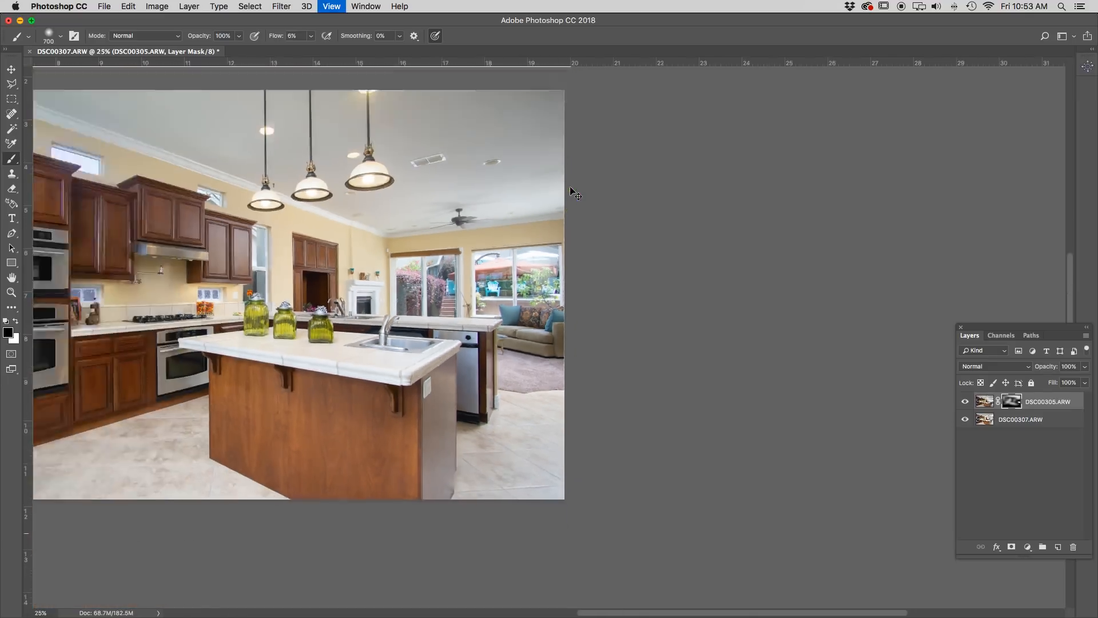
key("super+plus")
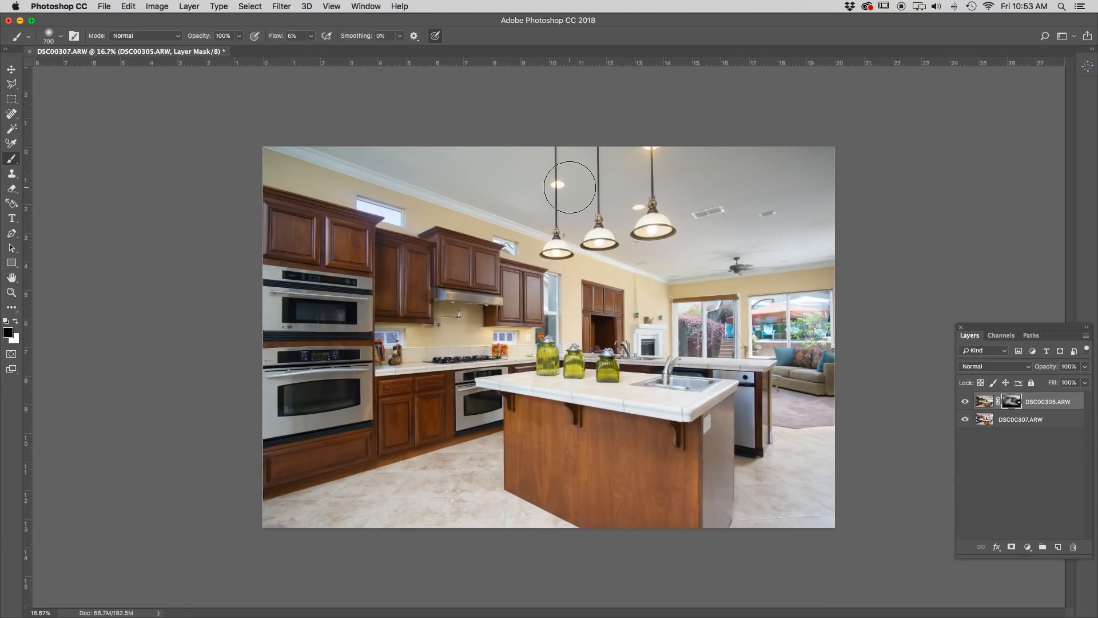
Step: Close the DSC00307.ARW document without saving and return to Lightroom
left_click(29, 52)
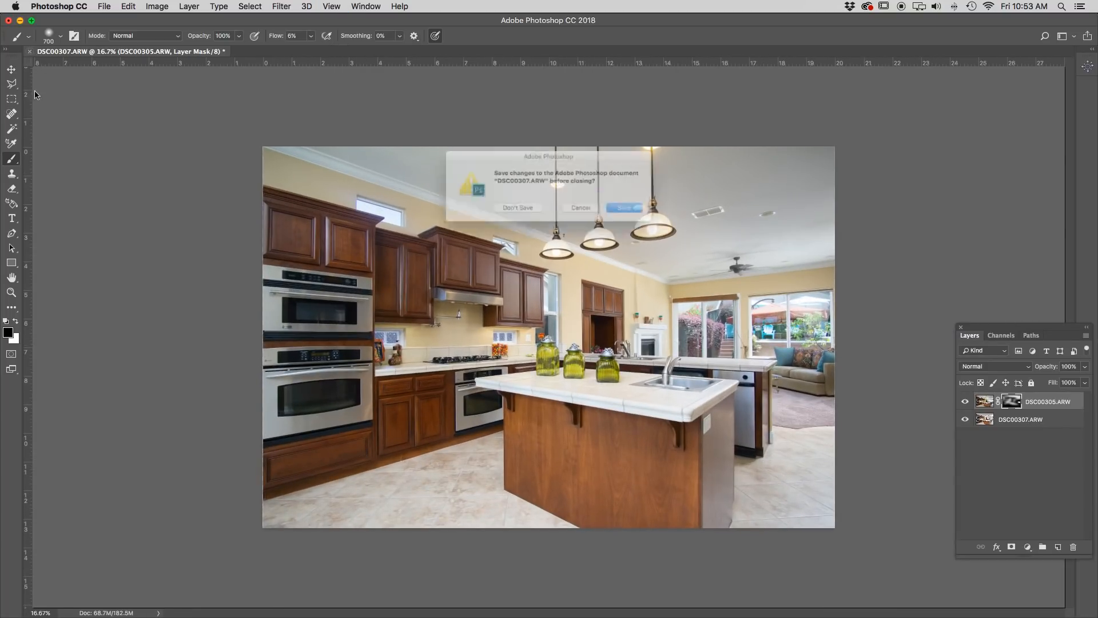
left_click(511, 215)
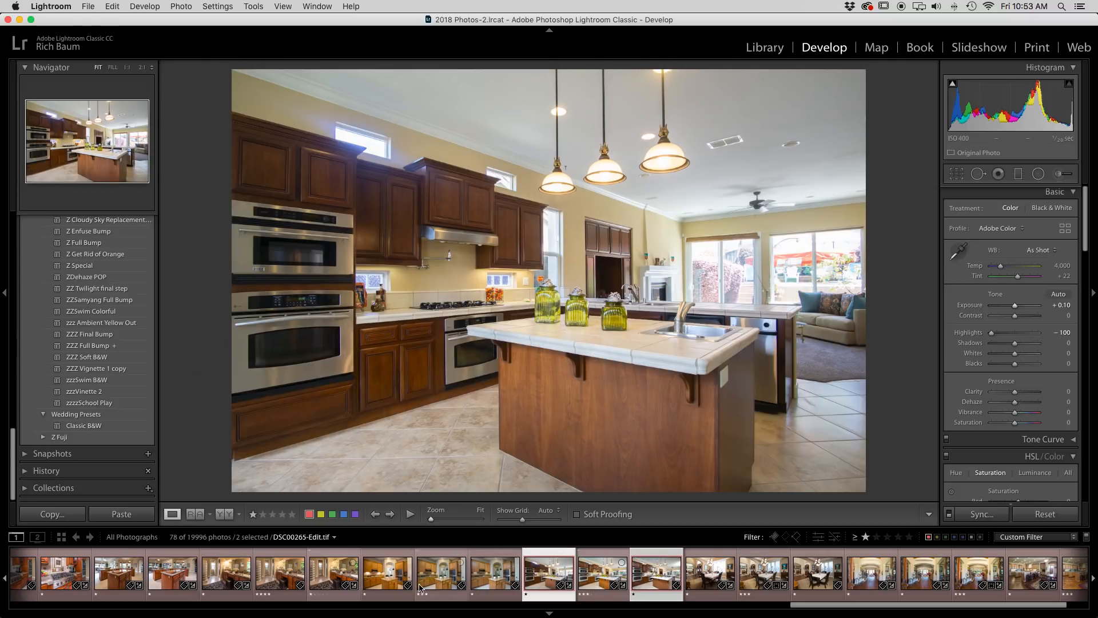
Step: Browse the filmstrip for earlier real estate edits and display the finished living room photo DSC_1172-Edit-Edit.tif
scroll(401, 578, "left", 10)
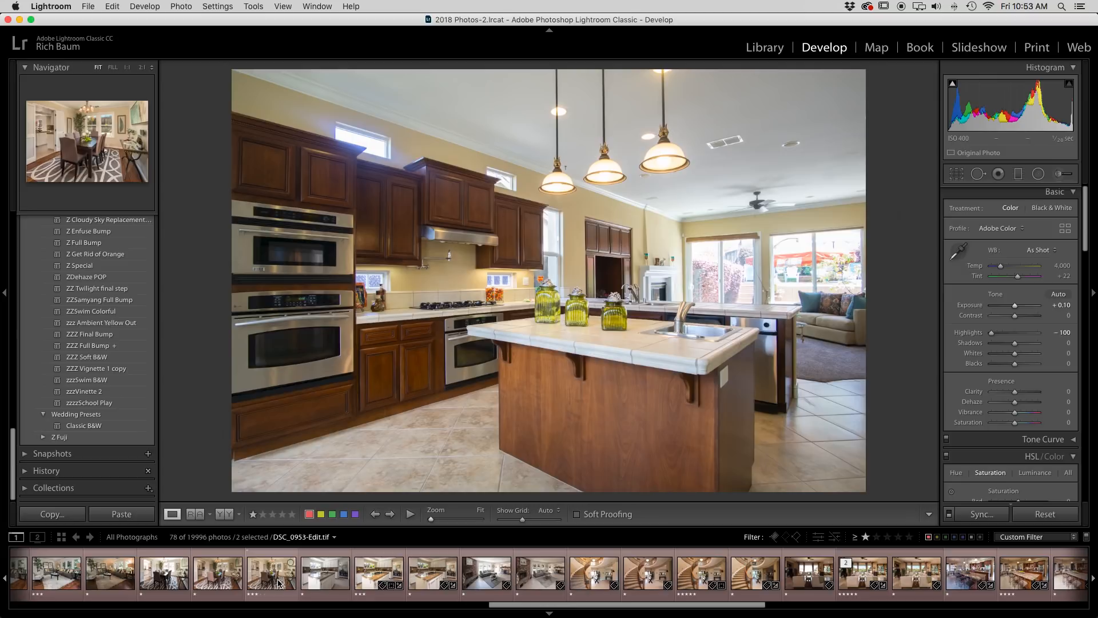
scroll(278, 582, "left", 10)
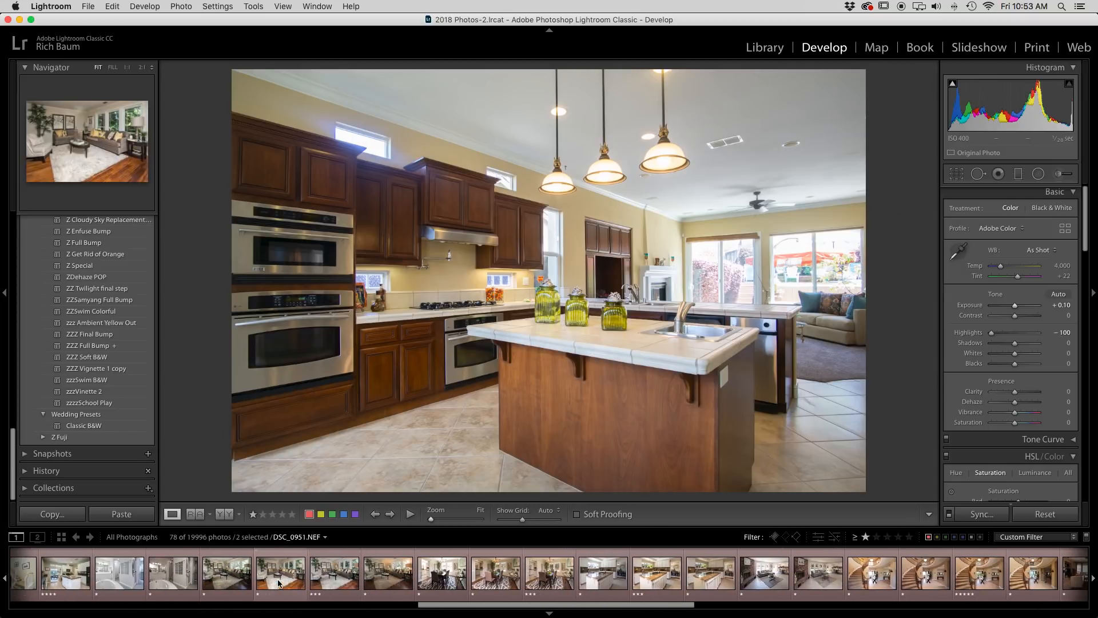
scroll(278, 583, "left", 2)
scroll(278, 582, "right", 15)
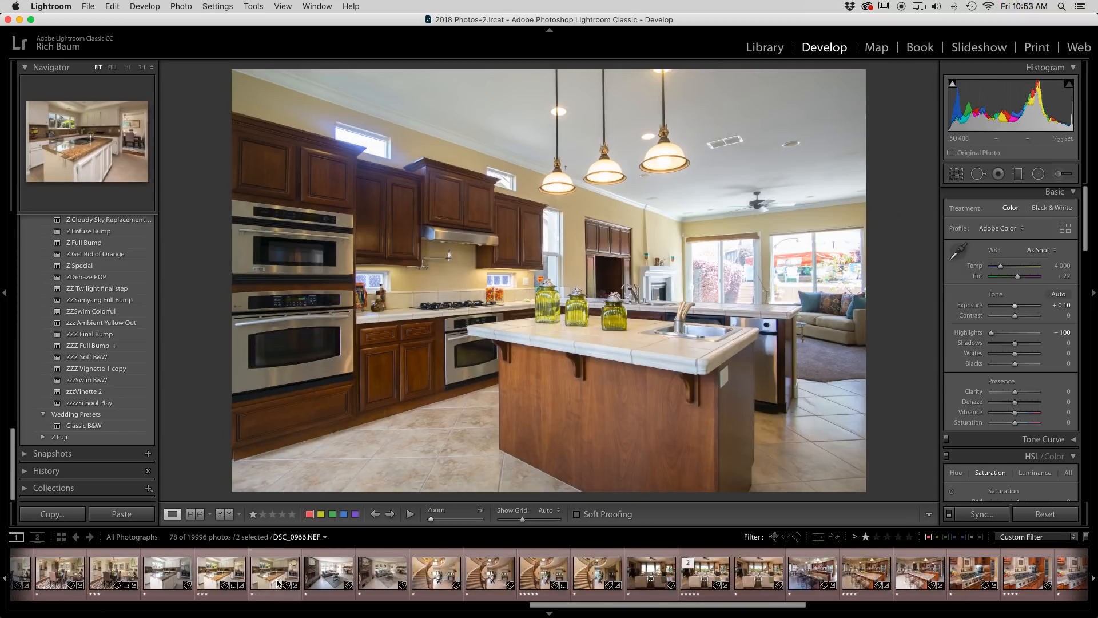
scroll(278, 582, "right", 3)
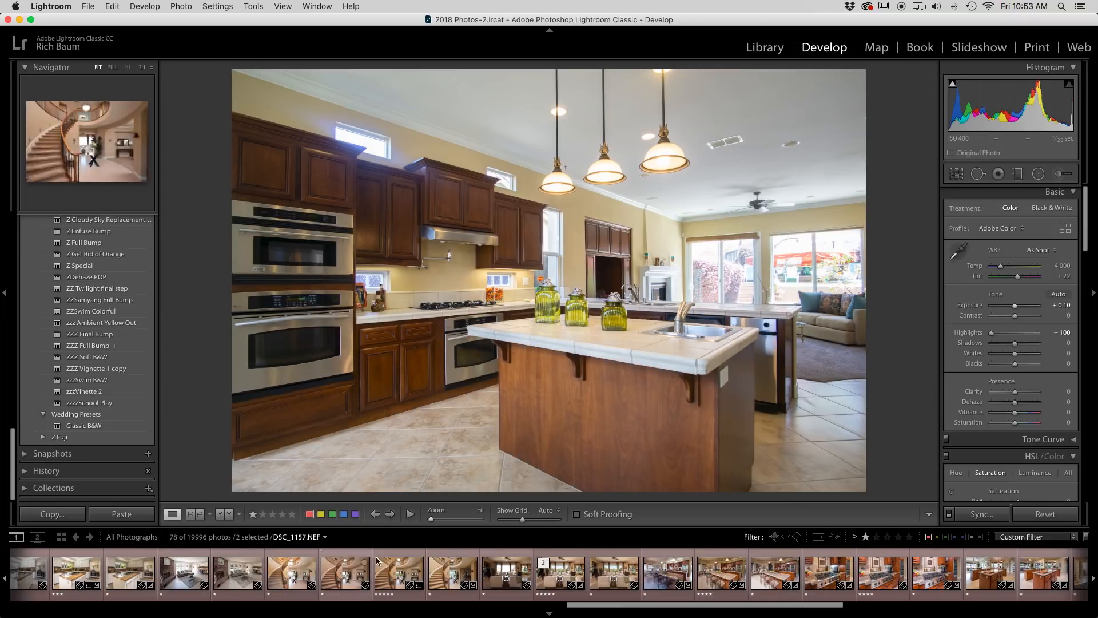
left_click(557, 580)
key("s")
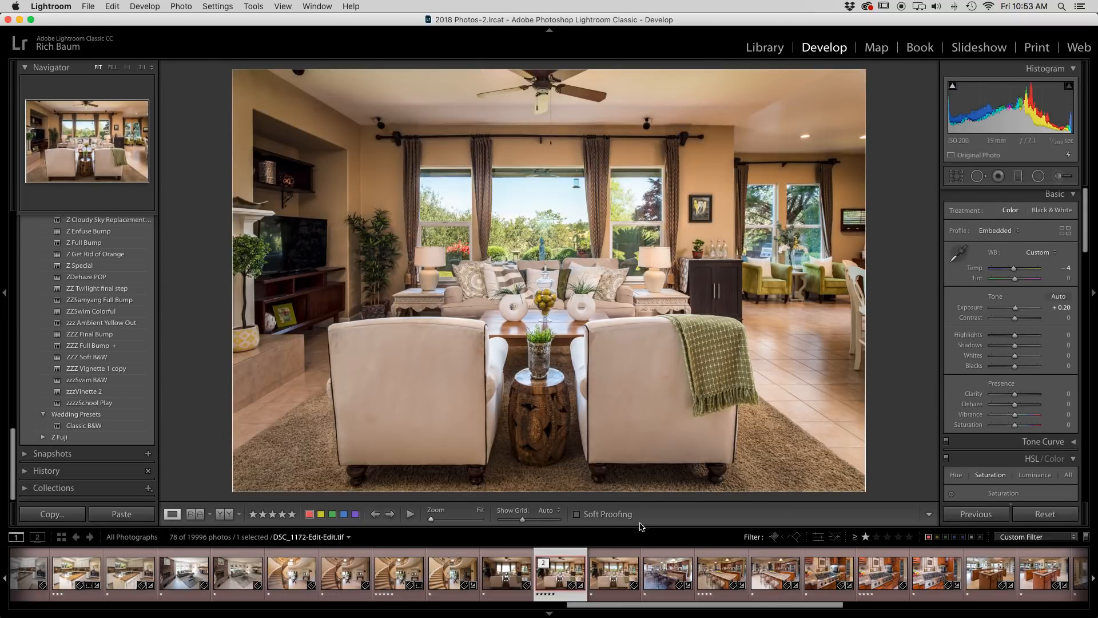
Step: Display the living room version DSC_1172-Edit.tif for comparison and move on to the kitchen exposure DSC_1320.NEF
left_click(623, 579)
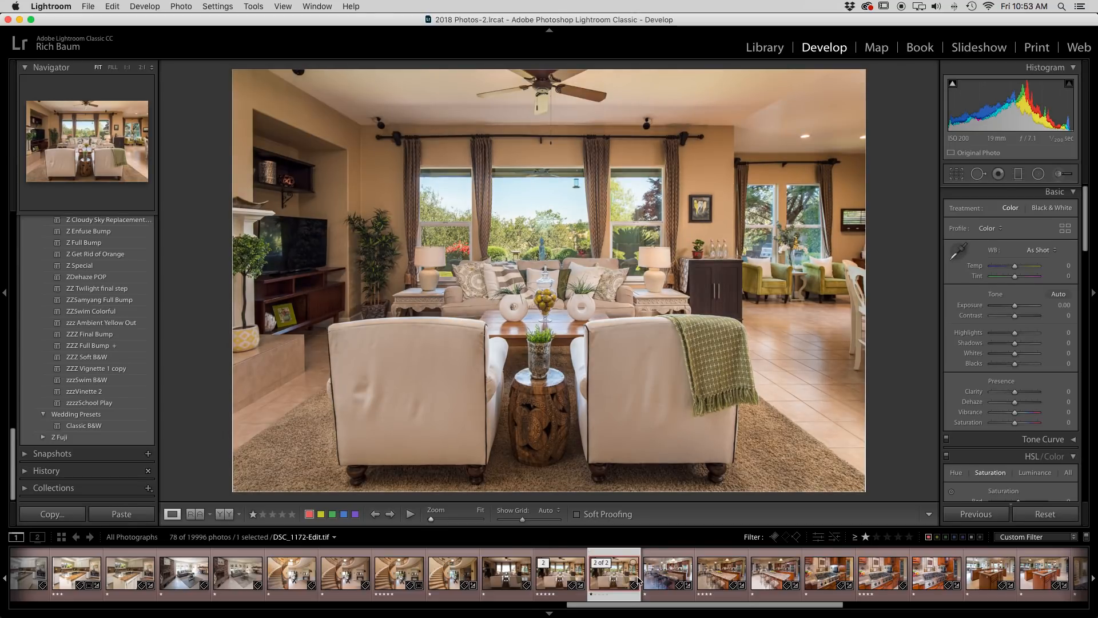
left_click(650, 583)
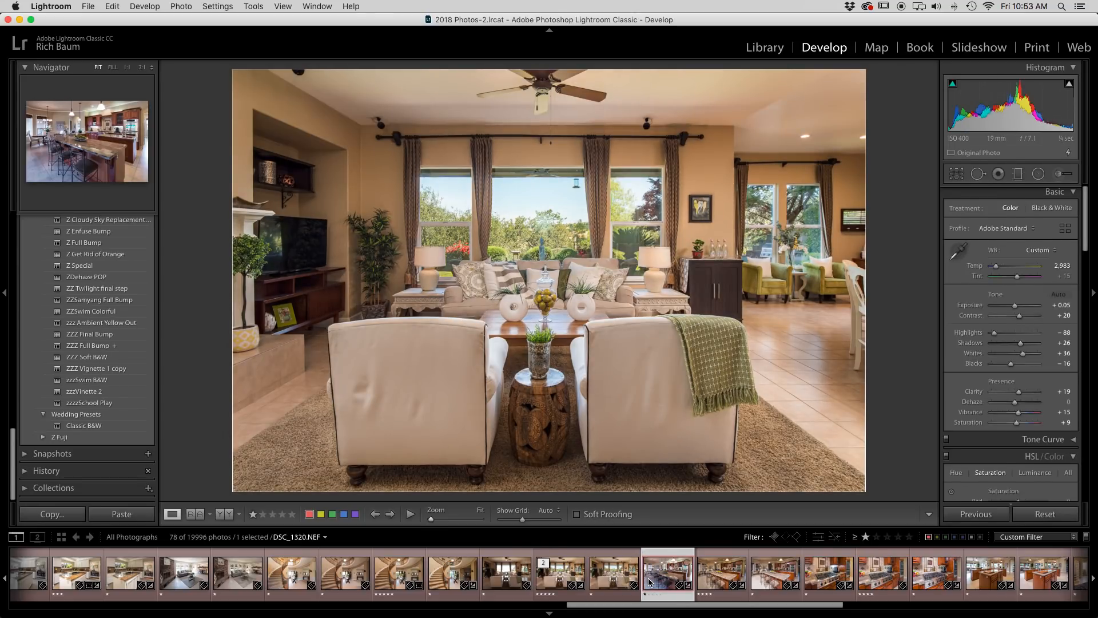
Step: Compare the kitchen exposure DSC_1326.NEF with the finished kitchen photo DSC_1320-Edit.tif
left_click(610, 583)
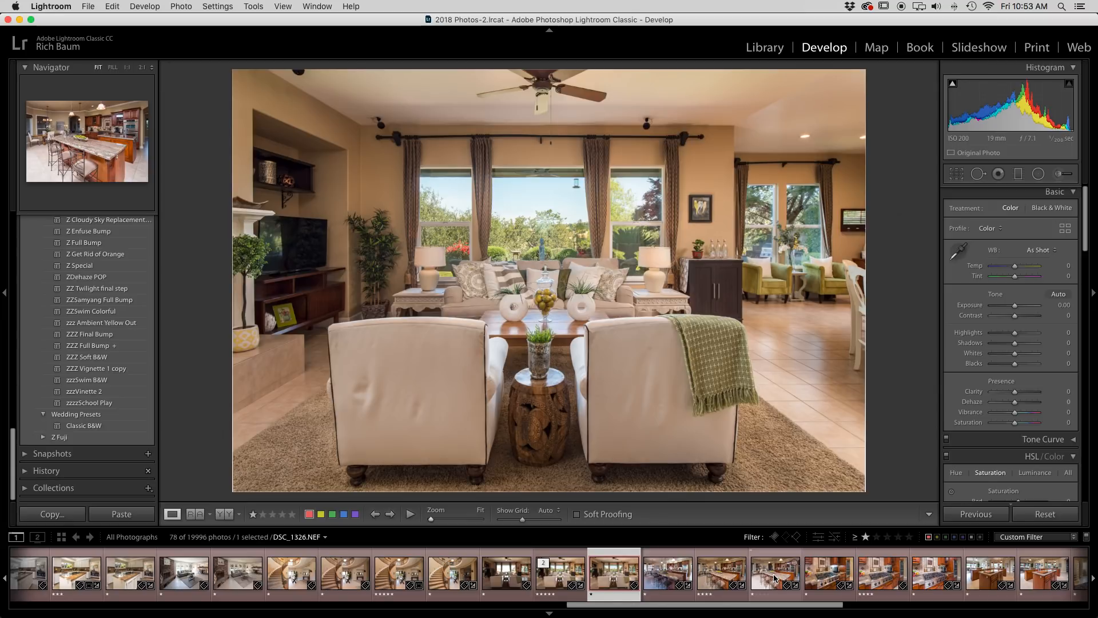
left_click(775, 579)
left_click(722, 579)
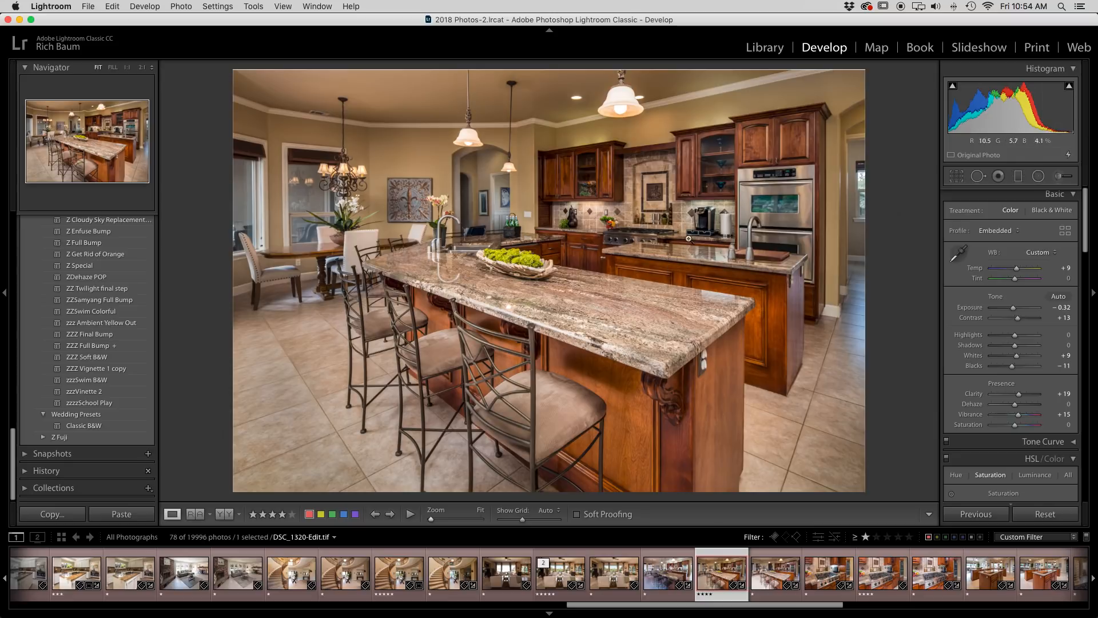
left_click(778, 578)
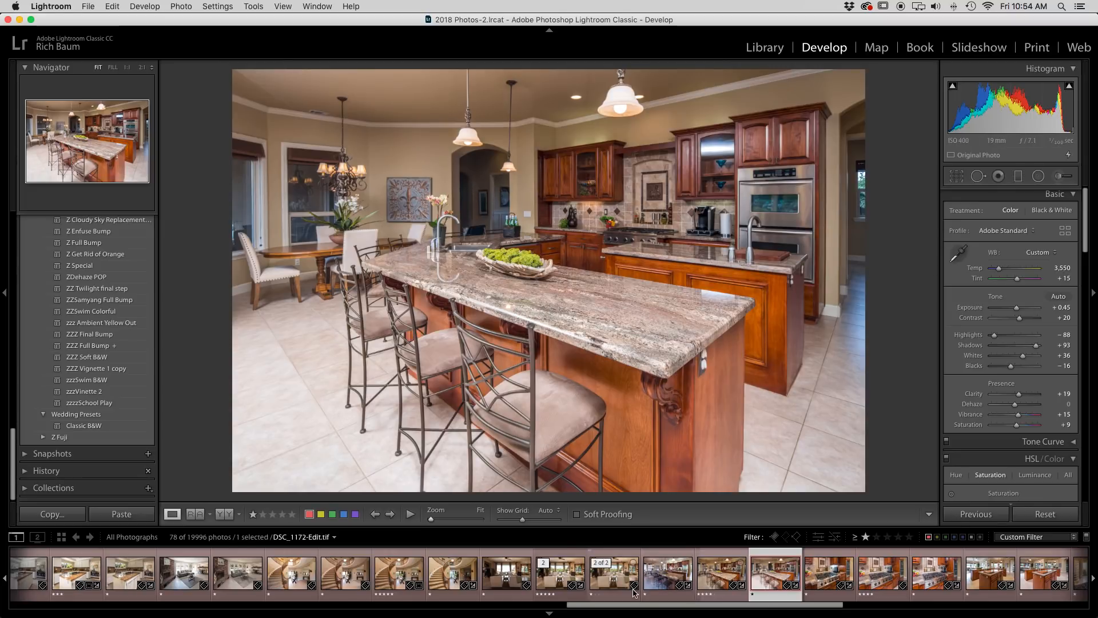
Step: Add DSC_1320.NEF to the selection with DSC_1326.NEF, make it the active photo, and compare its before and after states
left_click(664, 580, "super")
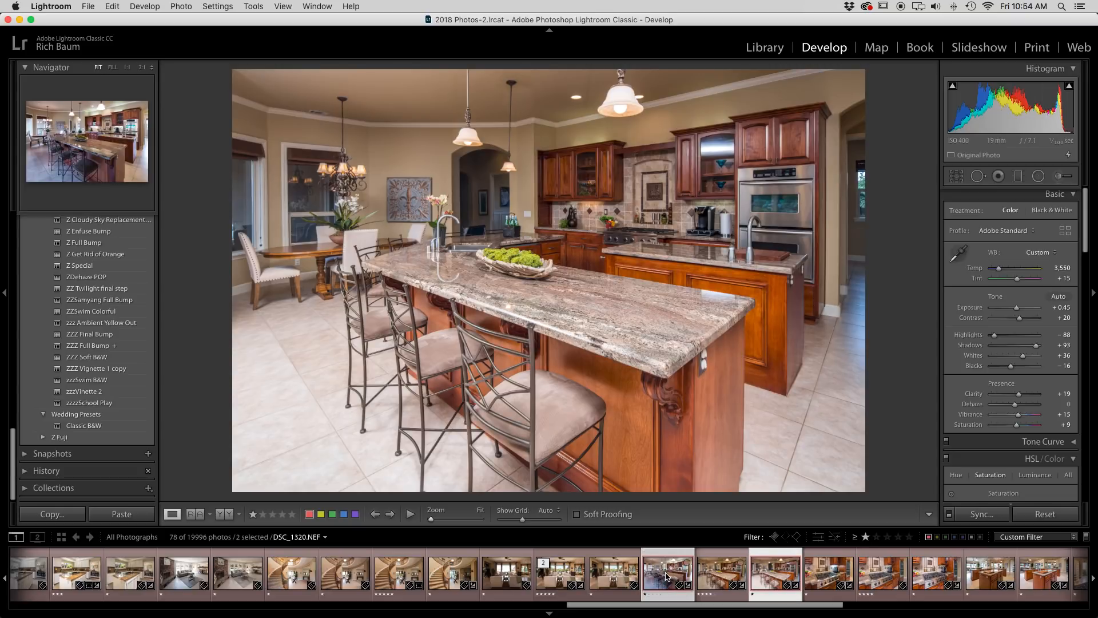
left_click(669, 574)
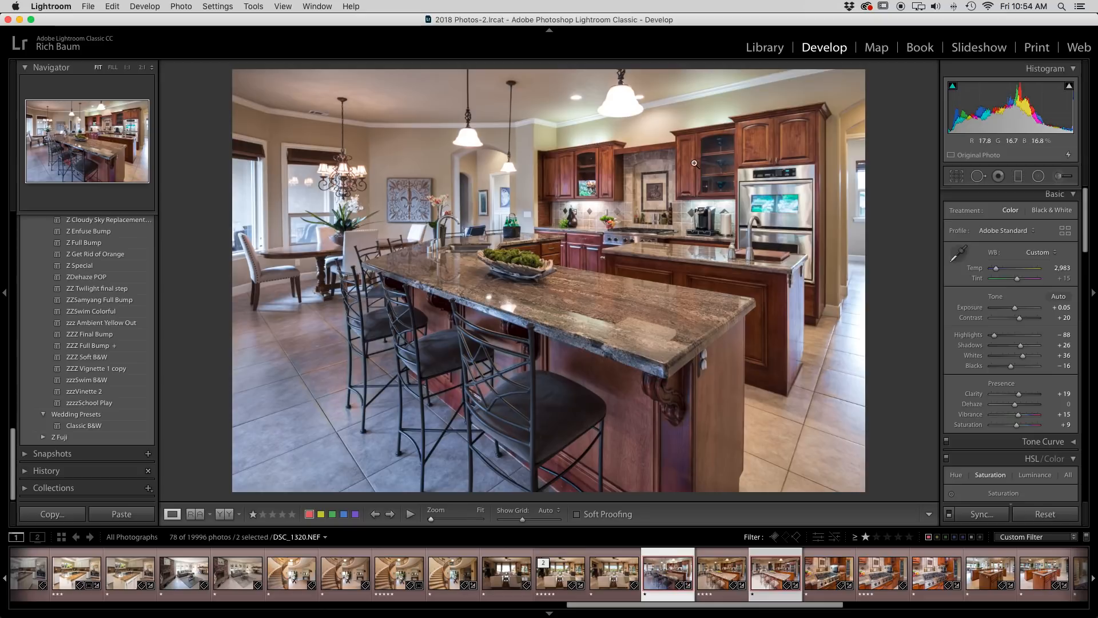
key("backslash")
key("backslash")
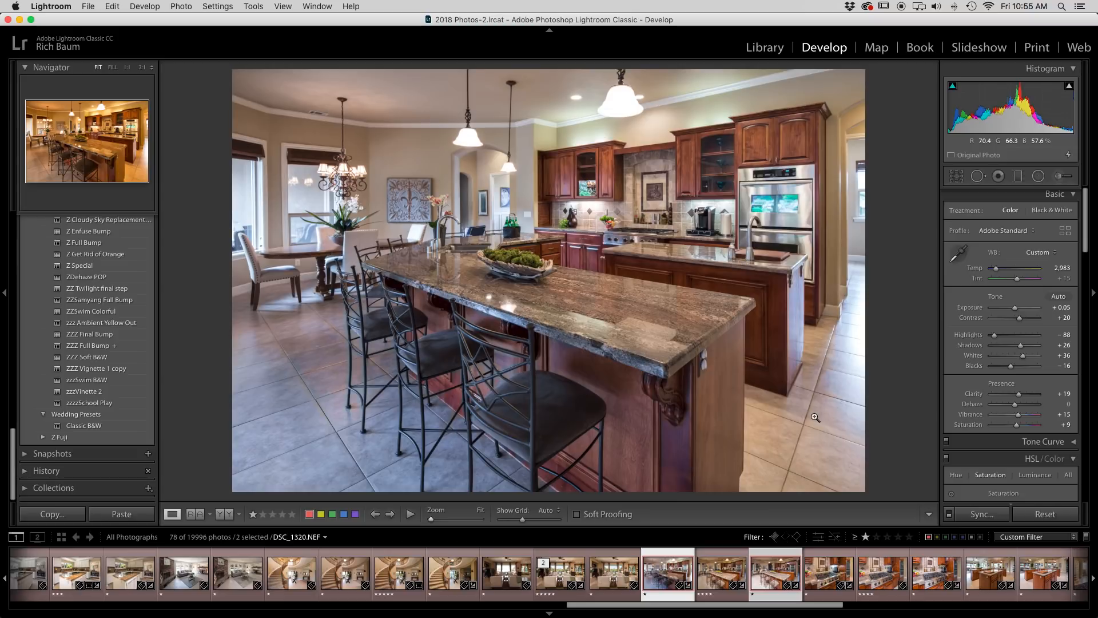
Step: Reset DSC_1320.NEF, correct its white balance from the baseboard by the hallway opening with temperature 2,988, and compare before and after
left_click(1047, 514)
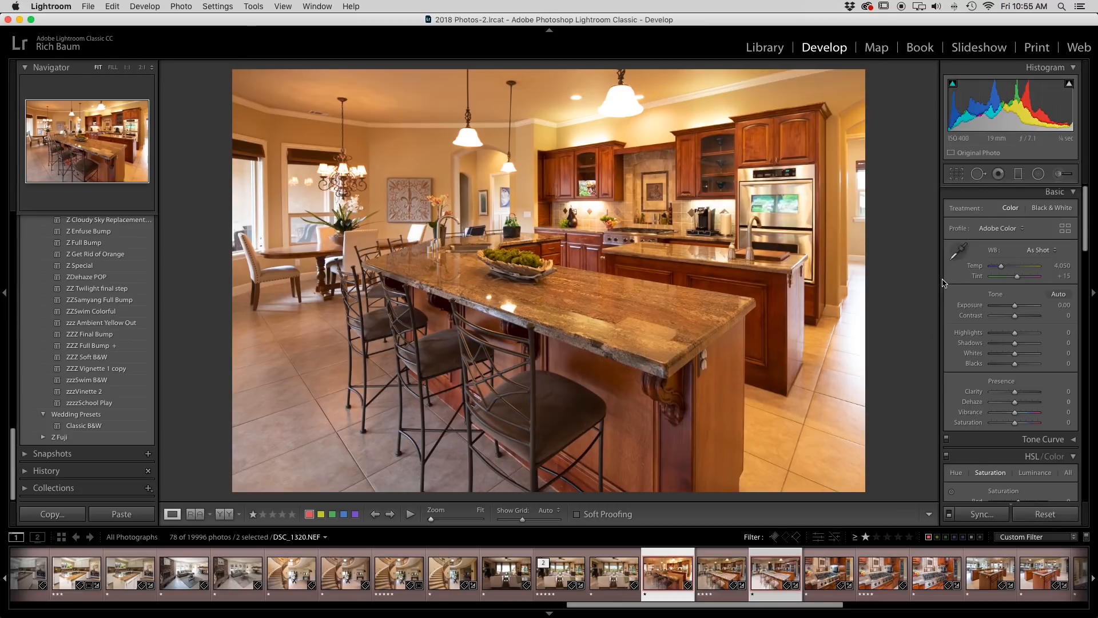
left_click(960, 253)
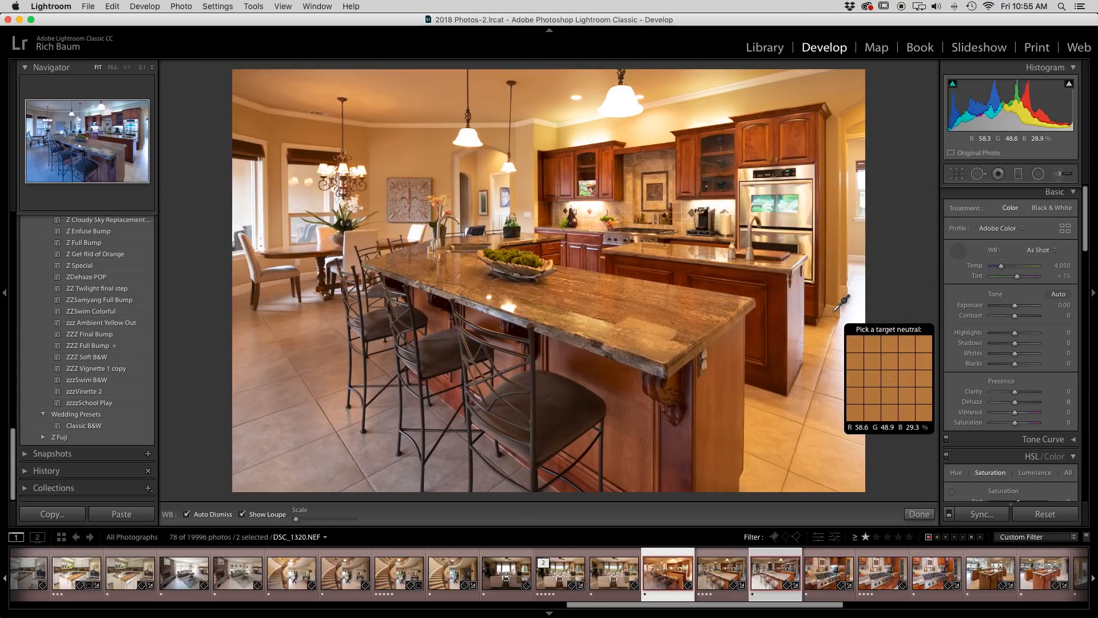
left_click(836, 311)
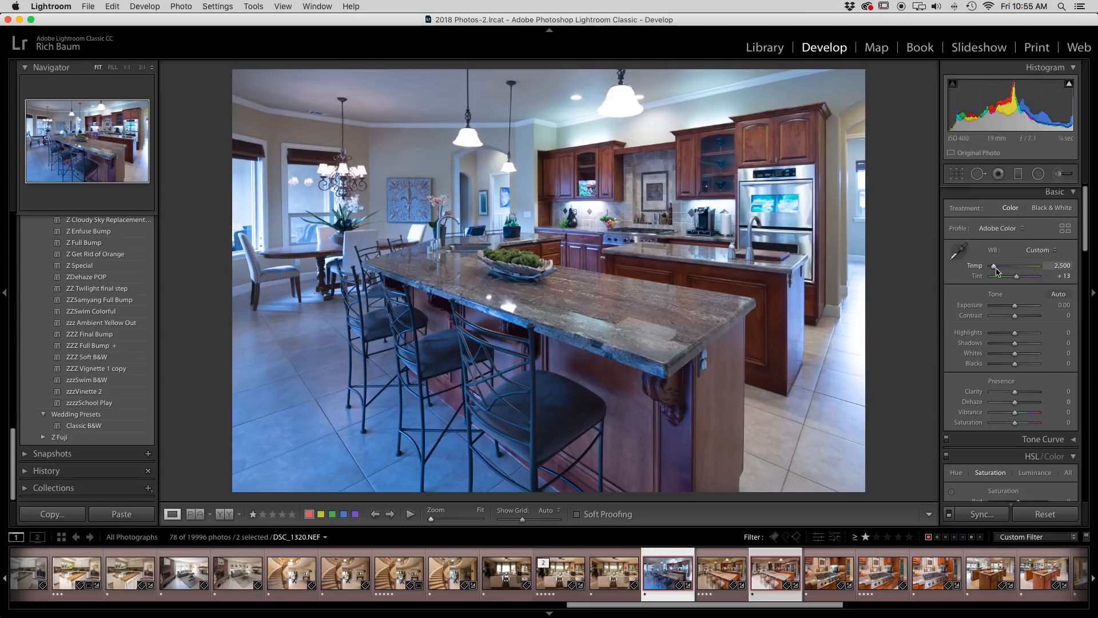
left_click_drag(995, 270, 997, 270)
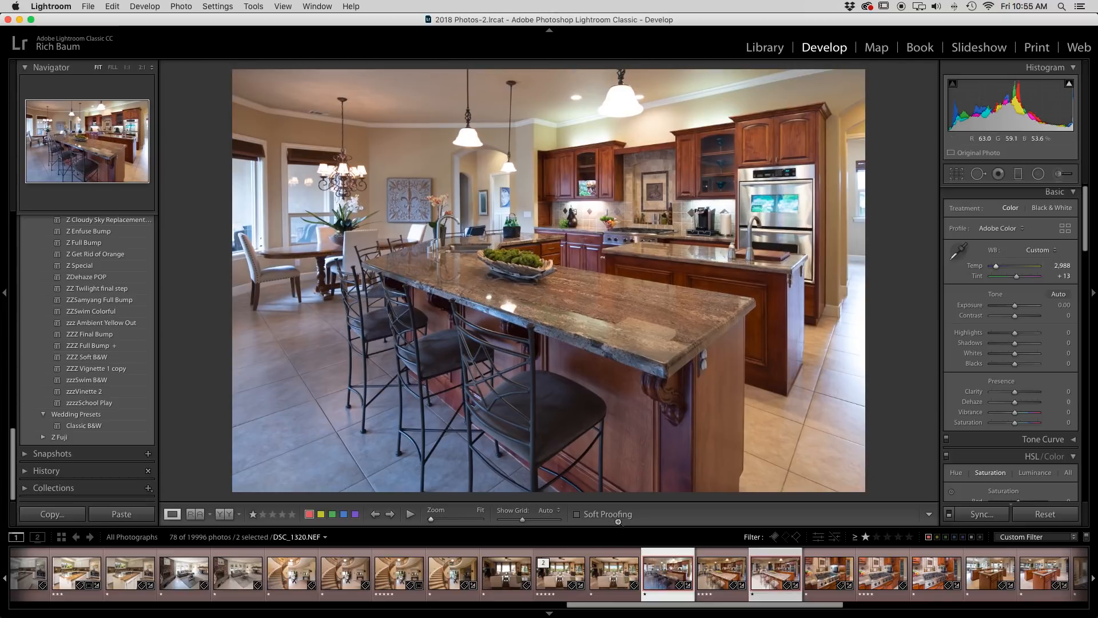
left_click(229, 516)
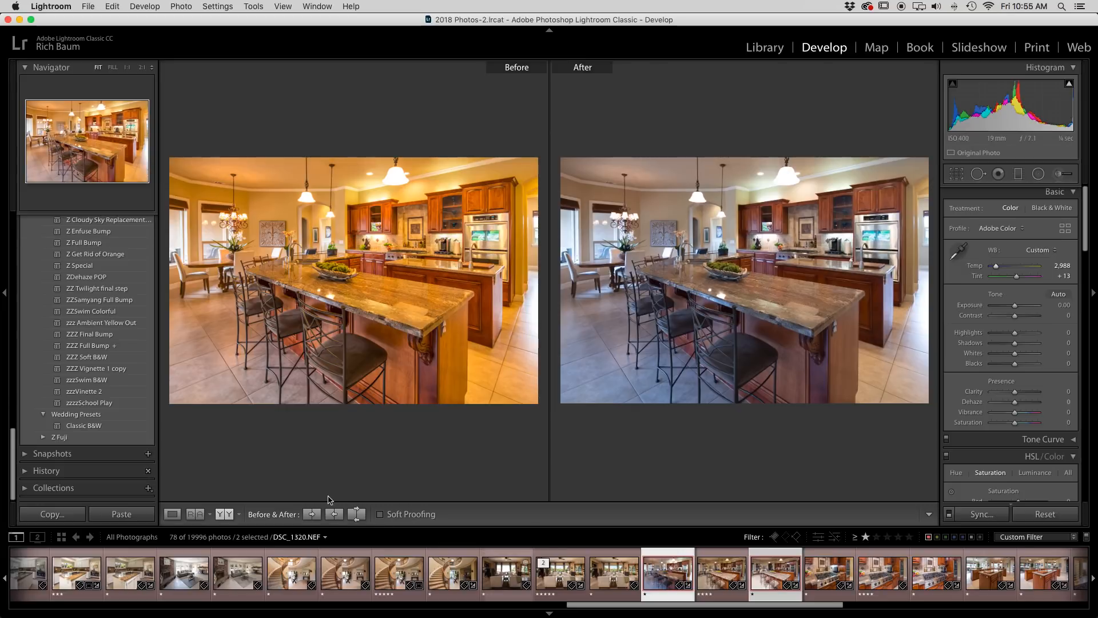
left_click(173, 513)
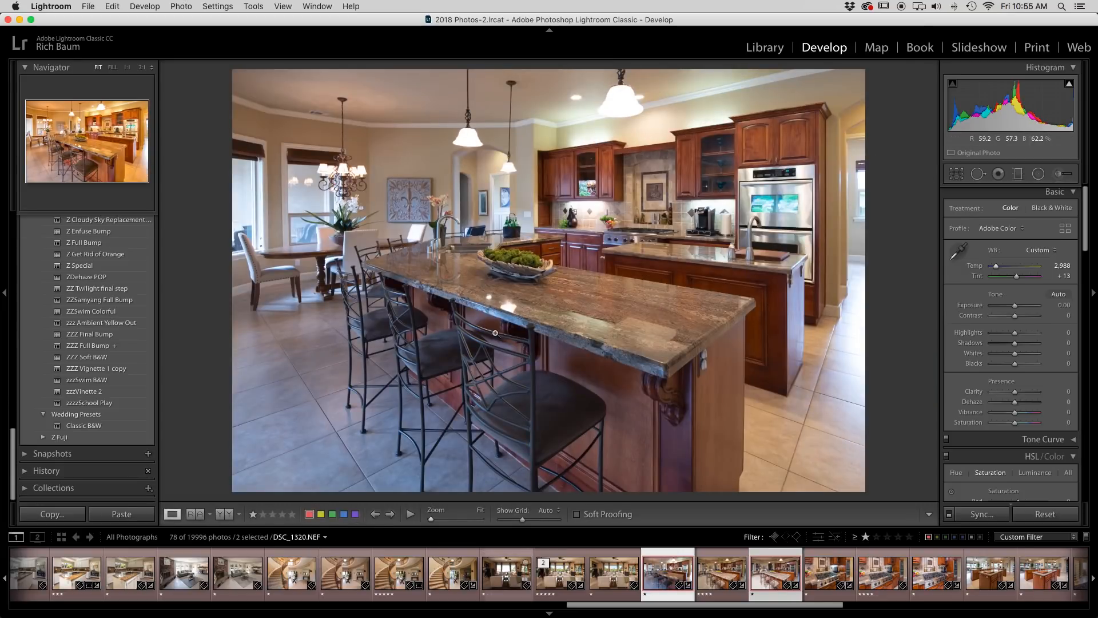
Step: Reset DSC_1320.NEF again, try a white balance sampled from the front bar stool seat, and compare it with DSC_1326.NEF
left_click(1061, 514)
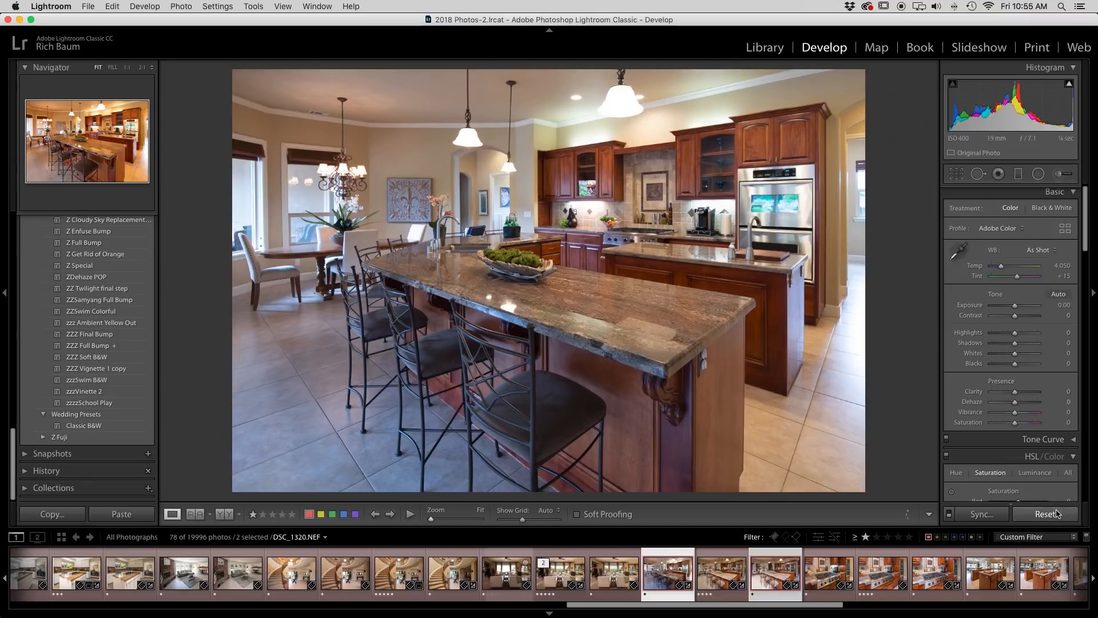
left_click(961, 252)
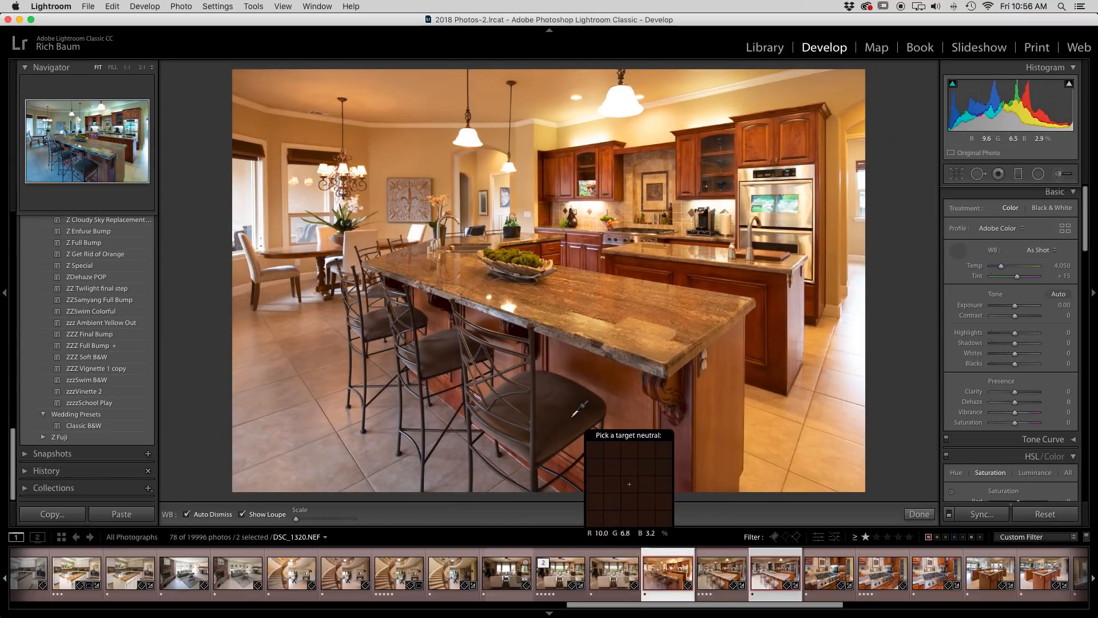
left_click(556, 402)
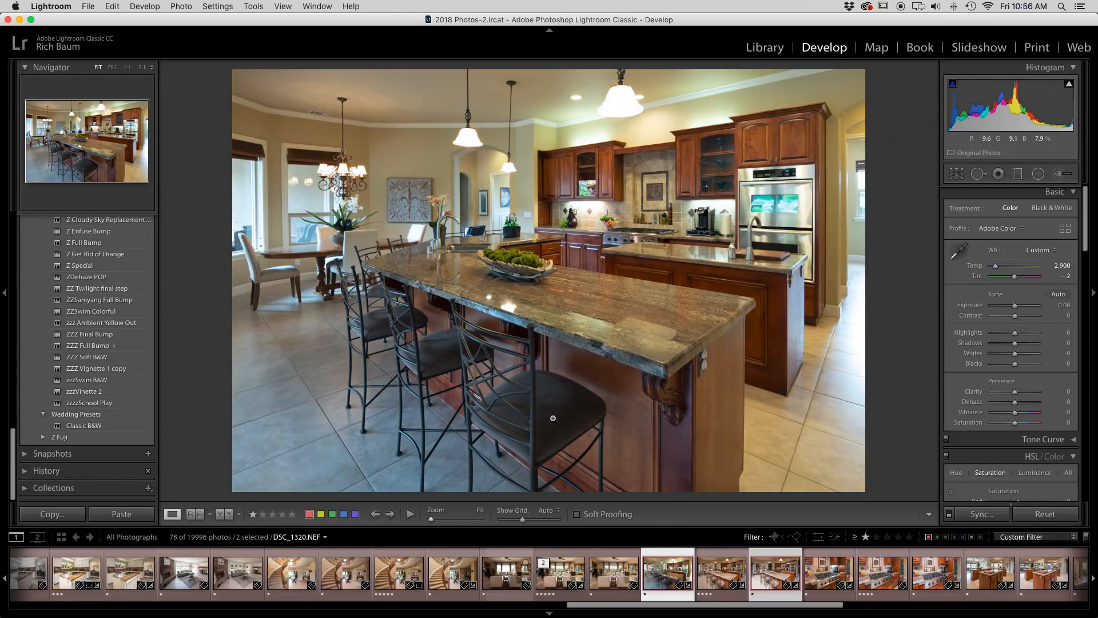
key("super+alt+v")
key("Right")
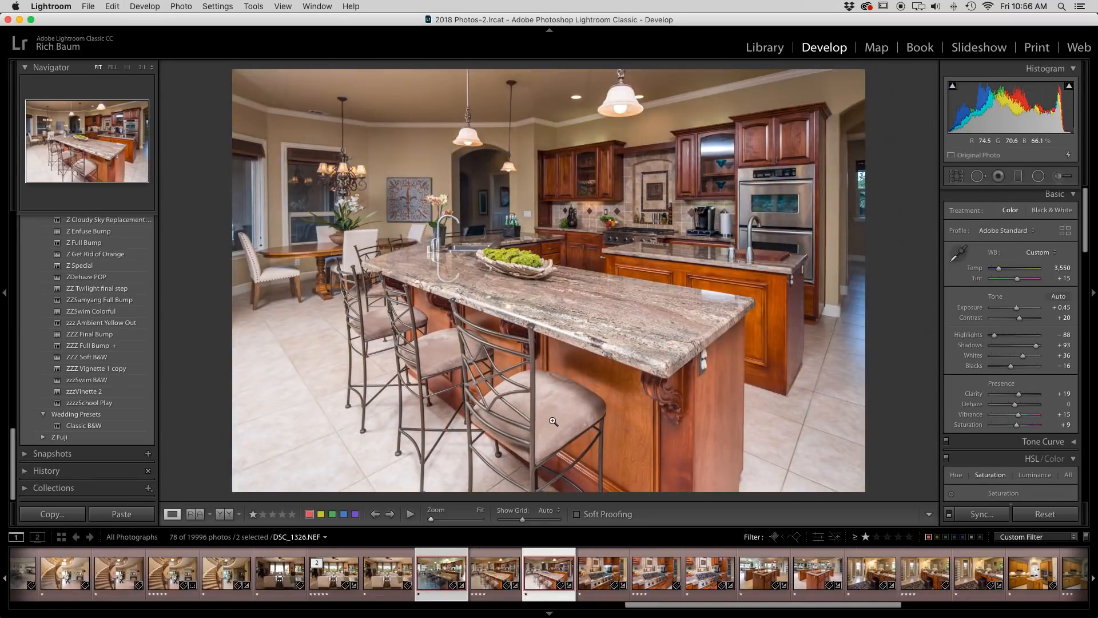
key("Left")
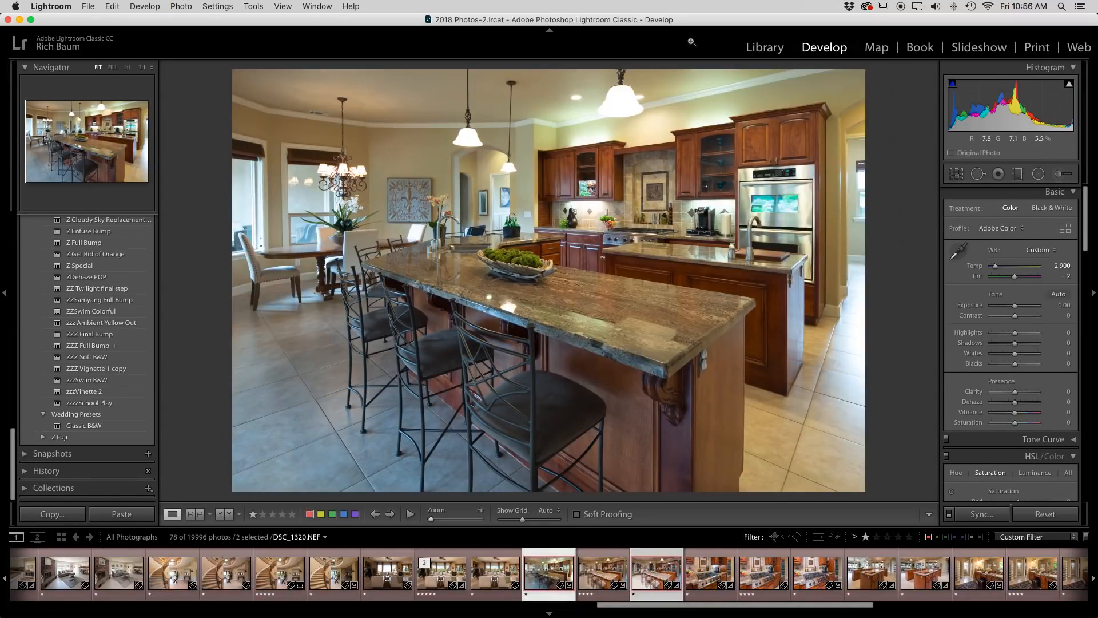
Step: Resample the white balance of DSC_1320.NEF from the hallway baseboard, set temperature to 2,988, and compare it with DSC_1326.NEF
left_click(959, 251)
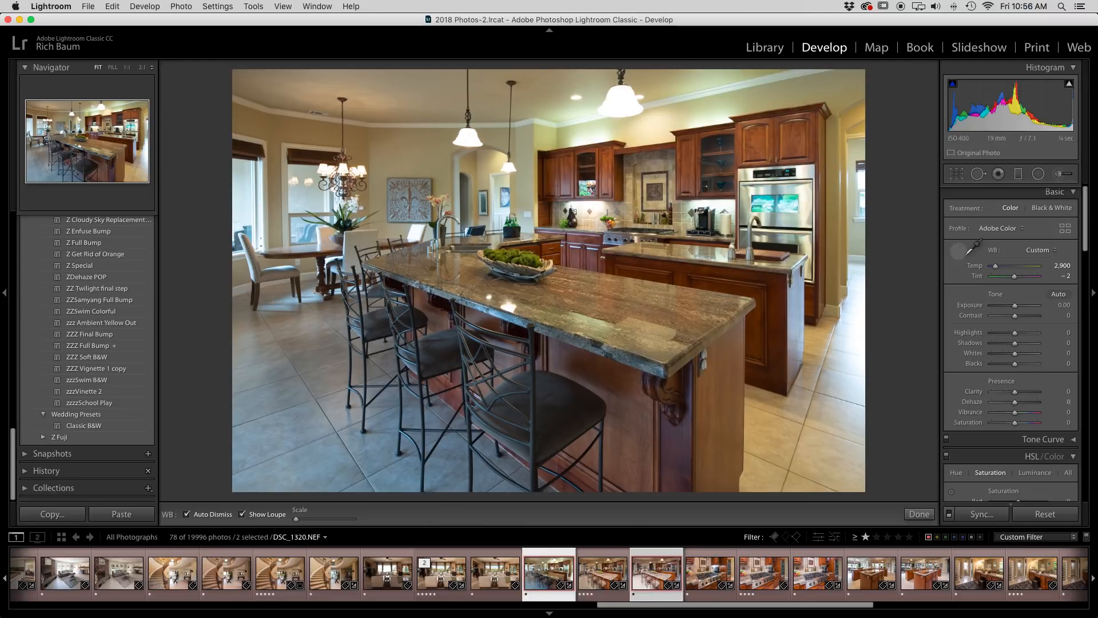
left_click(836, 311)
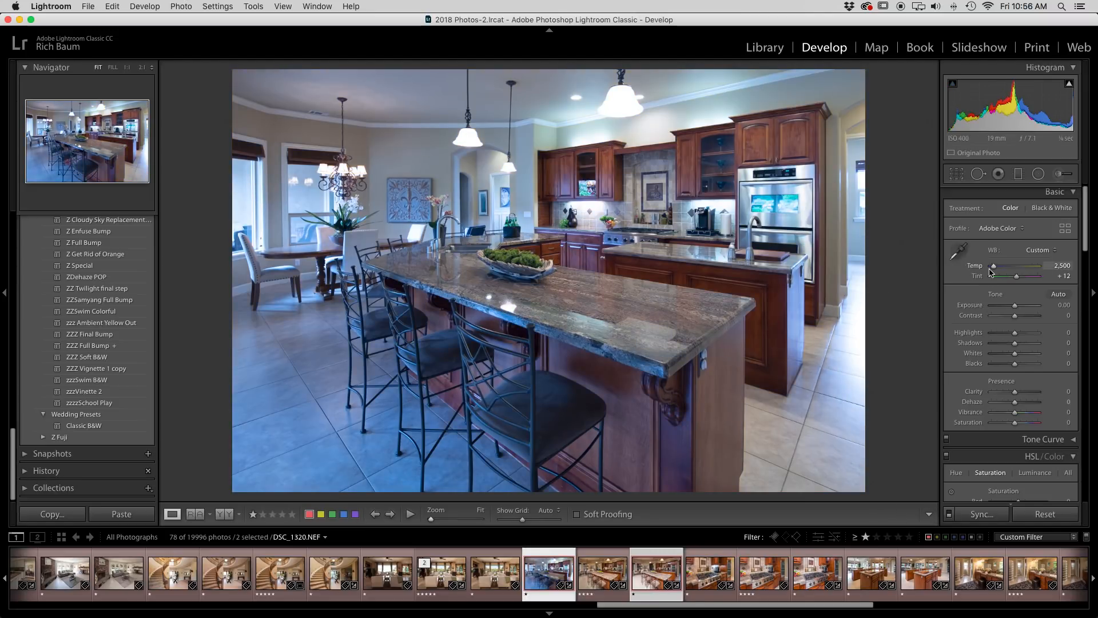
left_click_drag(994, 268, 996, 268)
key("super+Right")
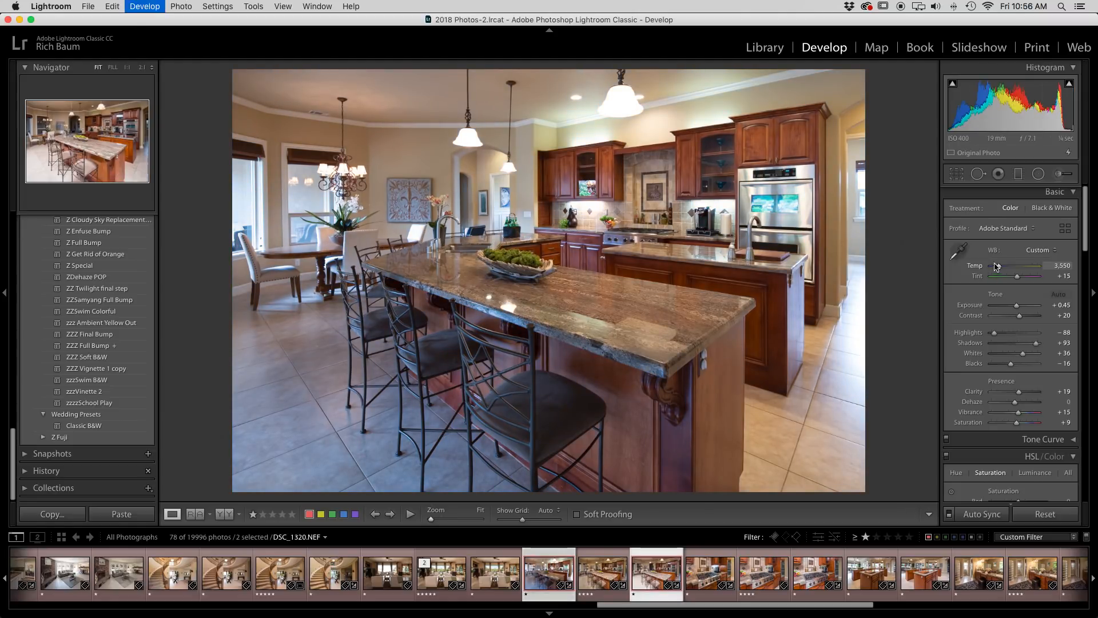
key("super+Left")
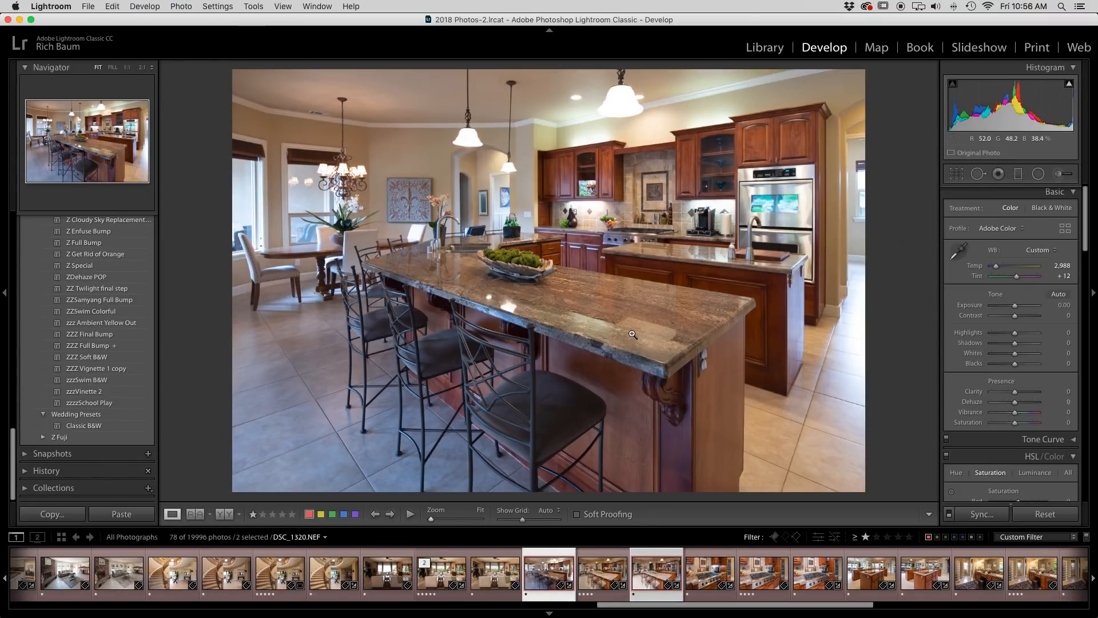
key("super+Right")
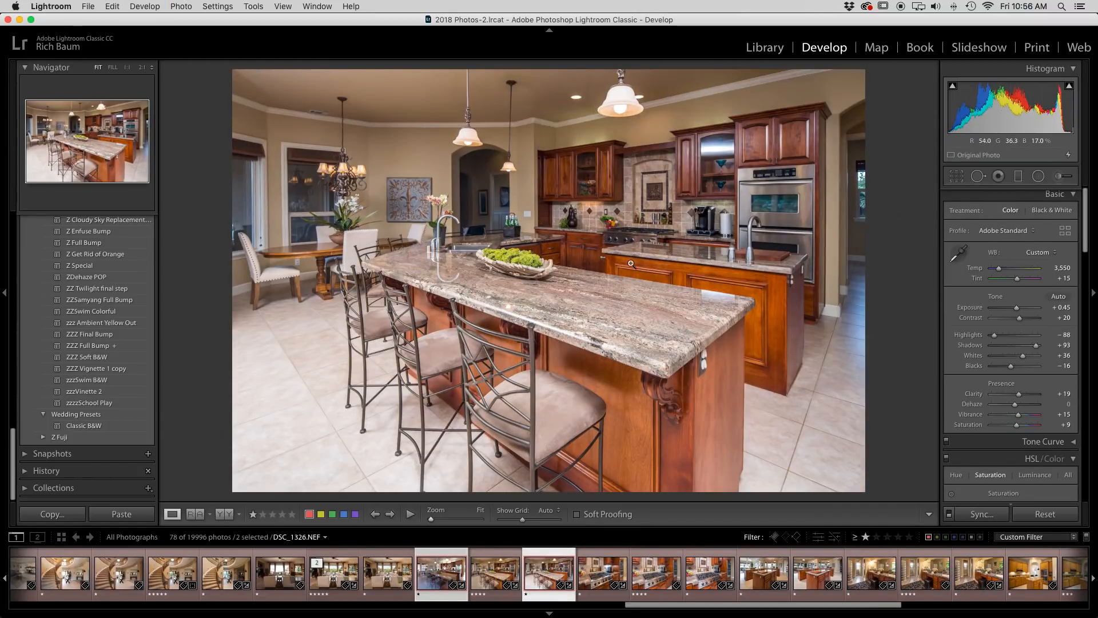
key("super+Left")
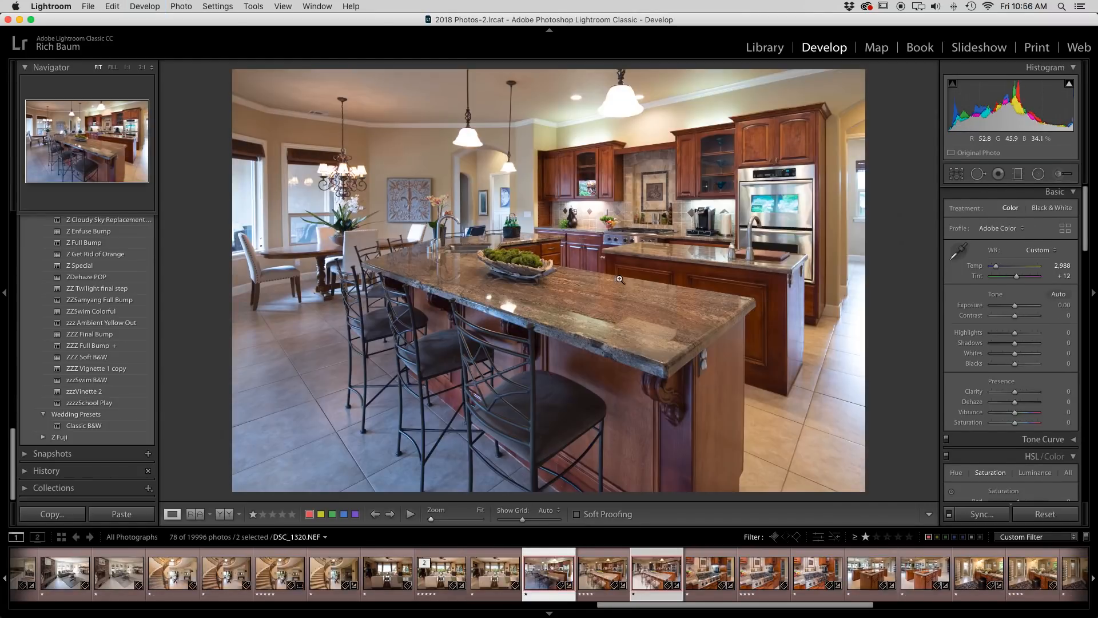
key("super+Right")
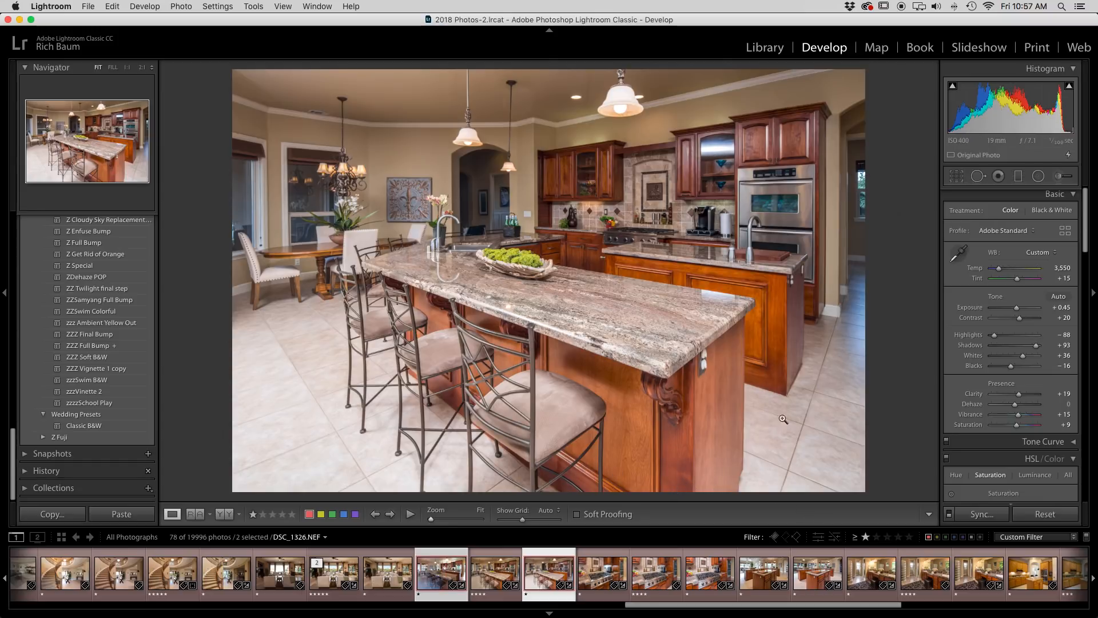
Step: Open the two selected kitchen exposures, DSC_1320.NEF and DSC_1326.NEF, as layers of one document in Photoshop
right_click(688, 289)
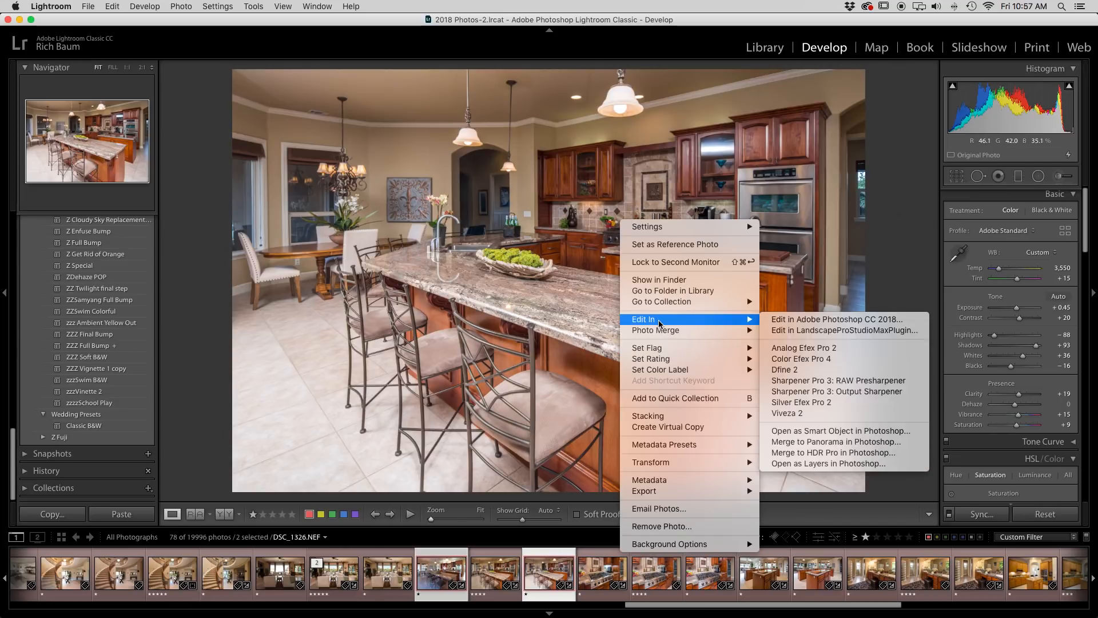
mouse_move(738, 320)
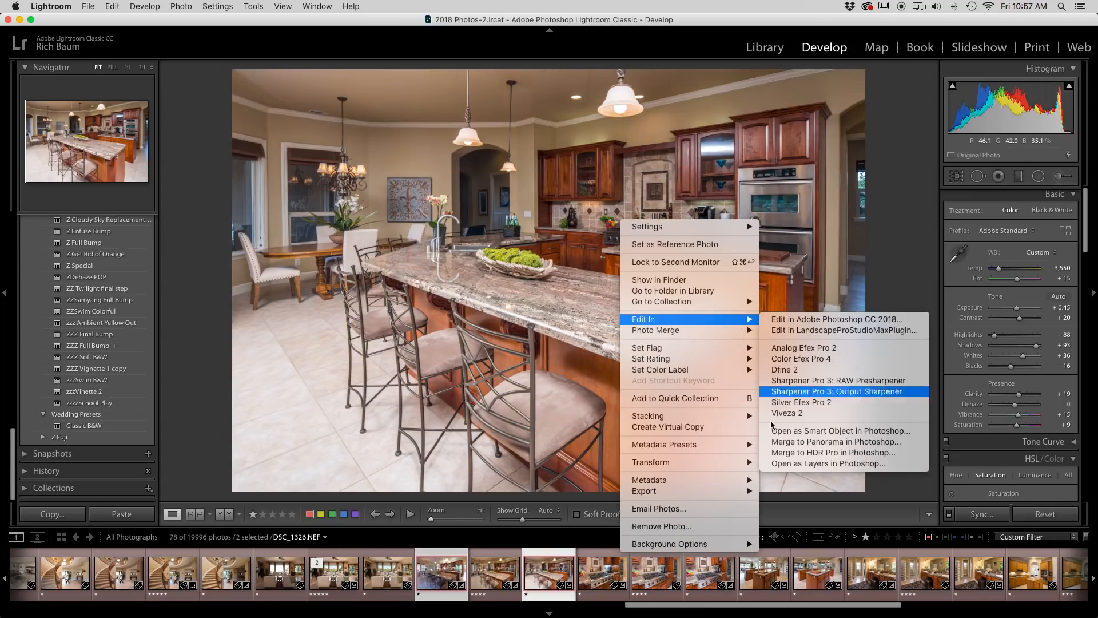
left_click(778, 468)
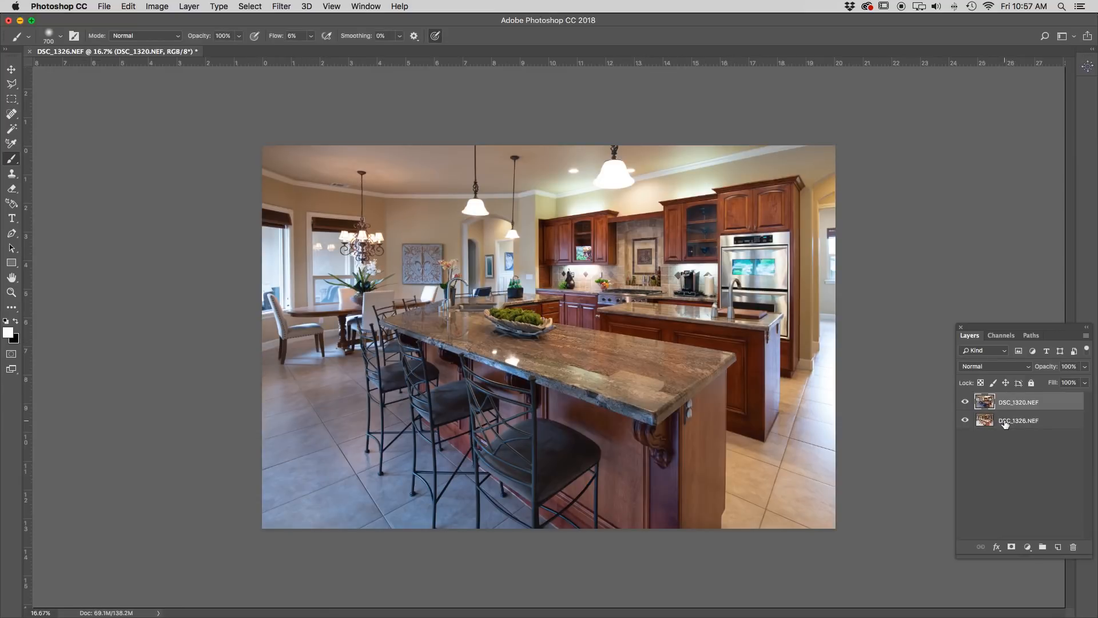
Step: Select both the DSC_1320.NEF and DSC_1326.NEF layers and auto-align them with the Auto projection
left_click(1015, 421, "shift")
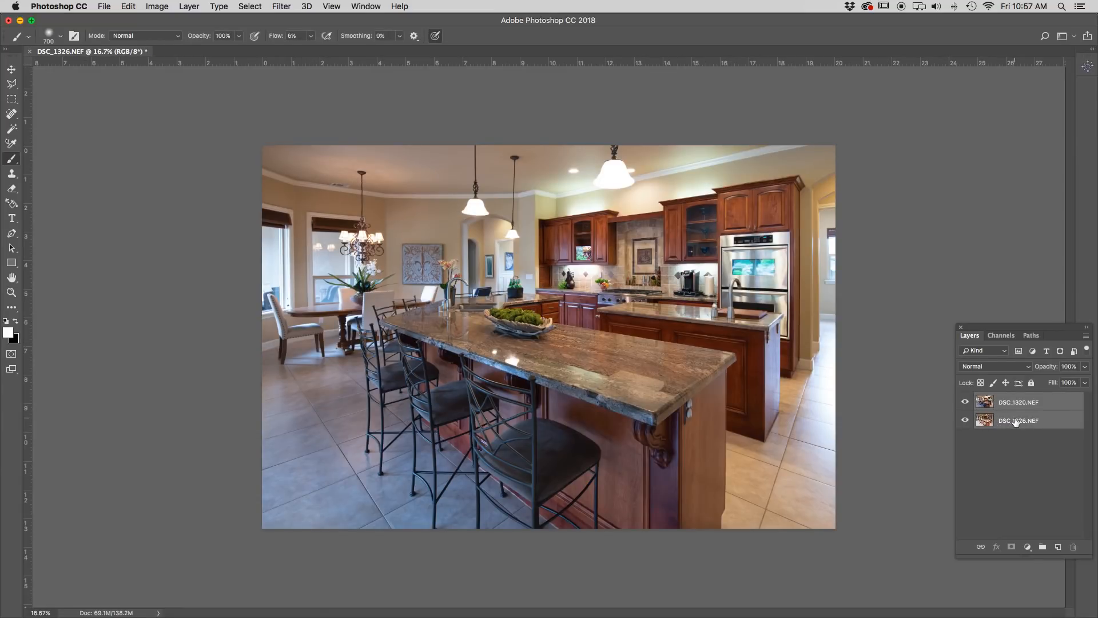
left_click(133, 7)
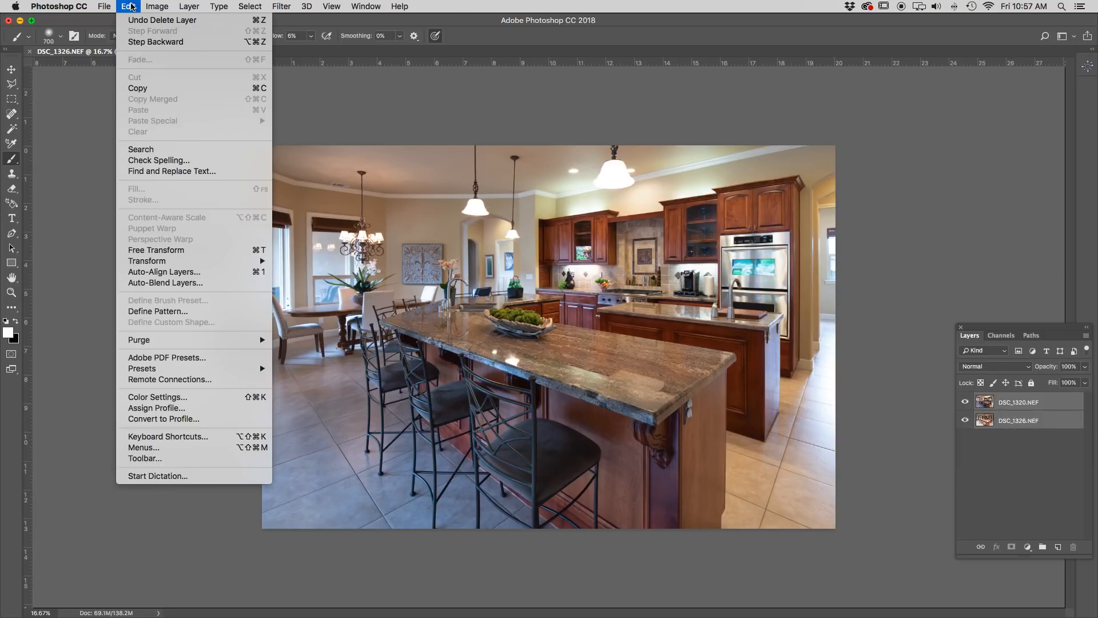
left_click(165, 272)
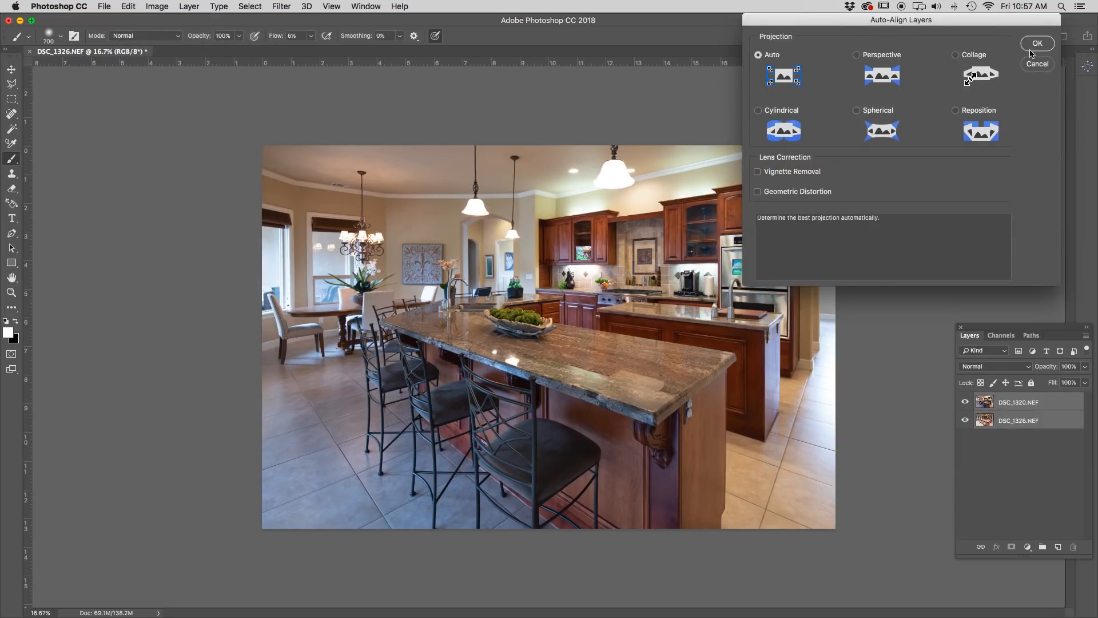
Step: Add a black mask hiding the DSC_1320.NEF layer, with white as the painting colour
left_click(1022, 403)
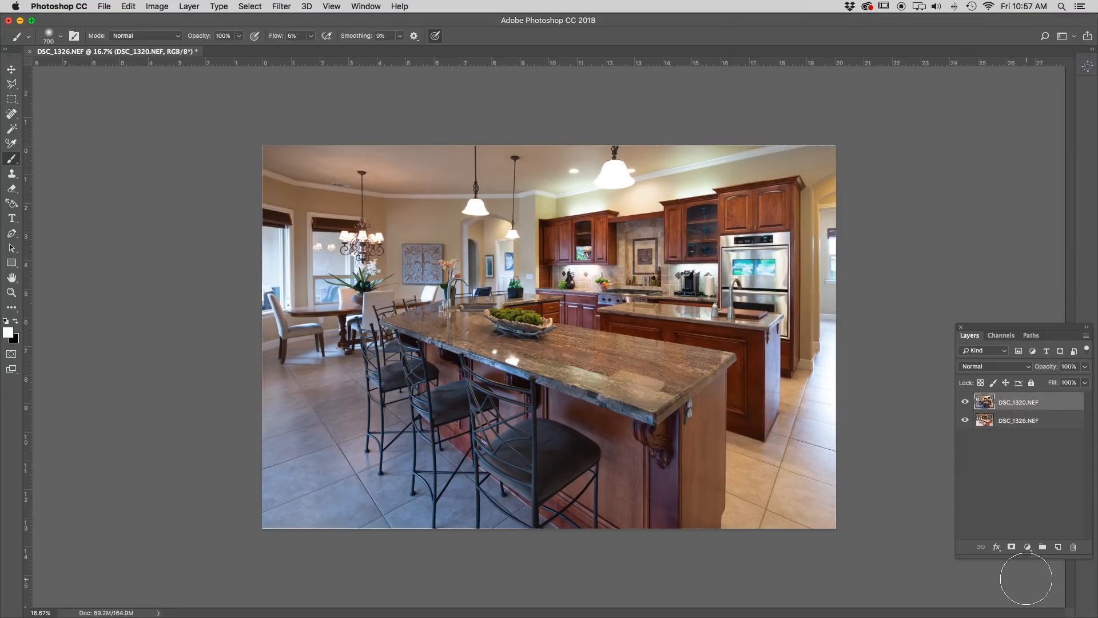
left_click(1011, 547, "alt")
key("x")
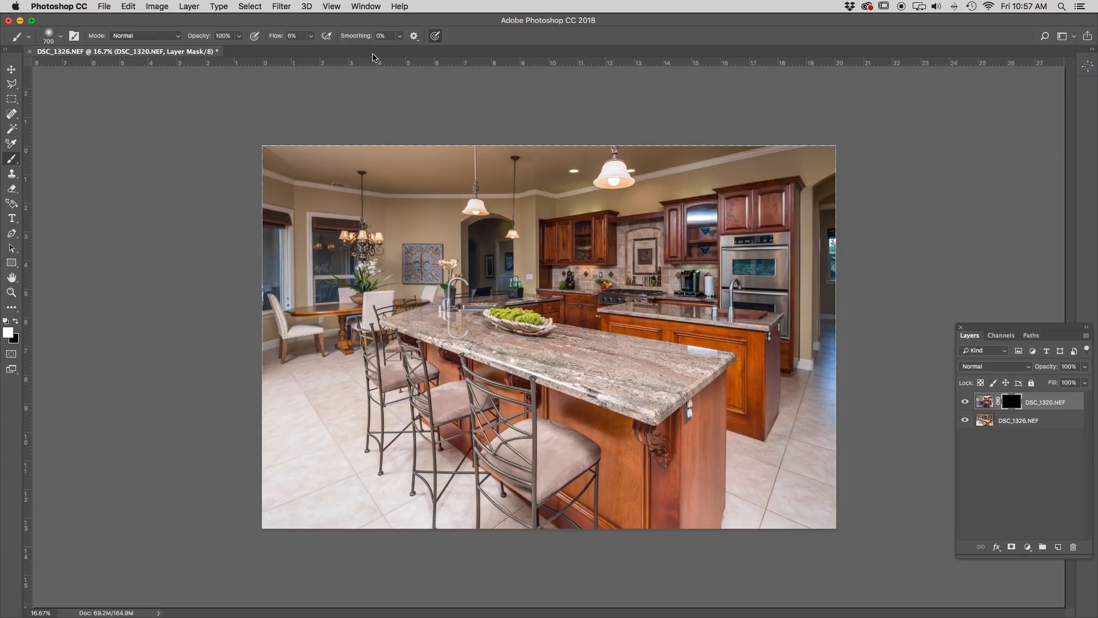
Step: Reveal the DSC_1320.NEF layer over the far-side doorway, the ceiling and the dining area windows by painting its mask with a 1200-pixel brush
key("bracketright")
key("bracketright")
key("bracketright")
key("bracketright")
key("bracketright")
mouse_move(818, 229)
left_mouse_down()
mouse_move(819, 309)
mouse_move(821, 241)
mouse_move(876, 191)
left_mouse_up()
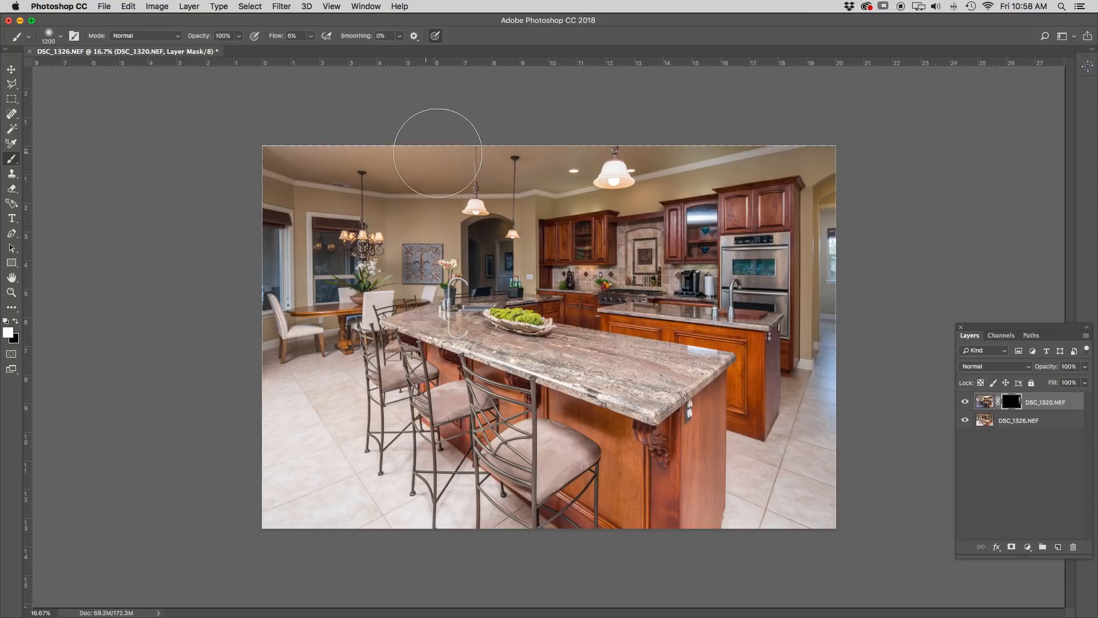
mouse_move(434, 148)
left_mouse_down()
mouse_move(216, 120)
mouse_move(265, 133)
mouse_move(177, 140)
mouse_move(413, 151)
left_mouse_up()
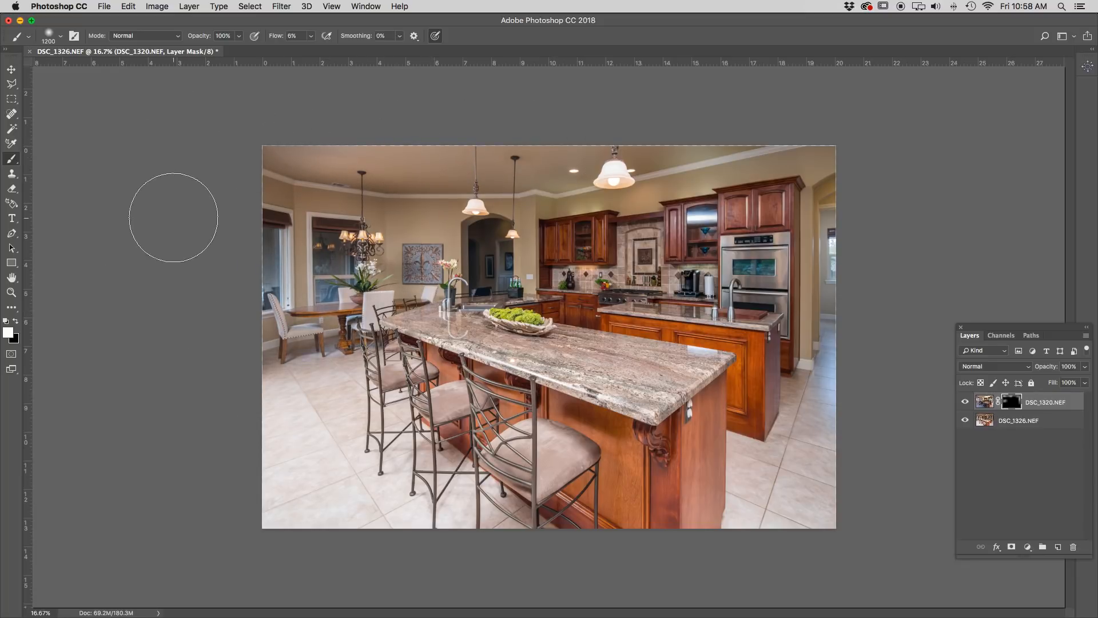
mouse_move(284, 248)
left_mouse_down()
mouse_move(338, 255)
mouse_move(240, 252)
left_mouse_up()
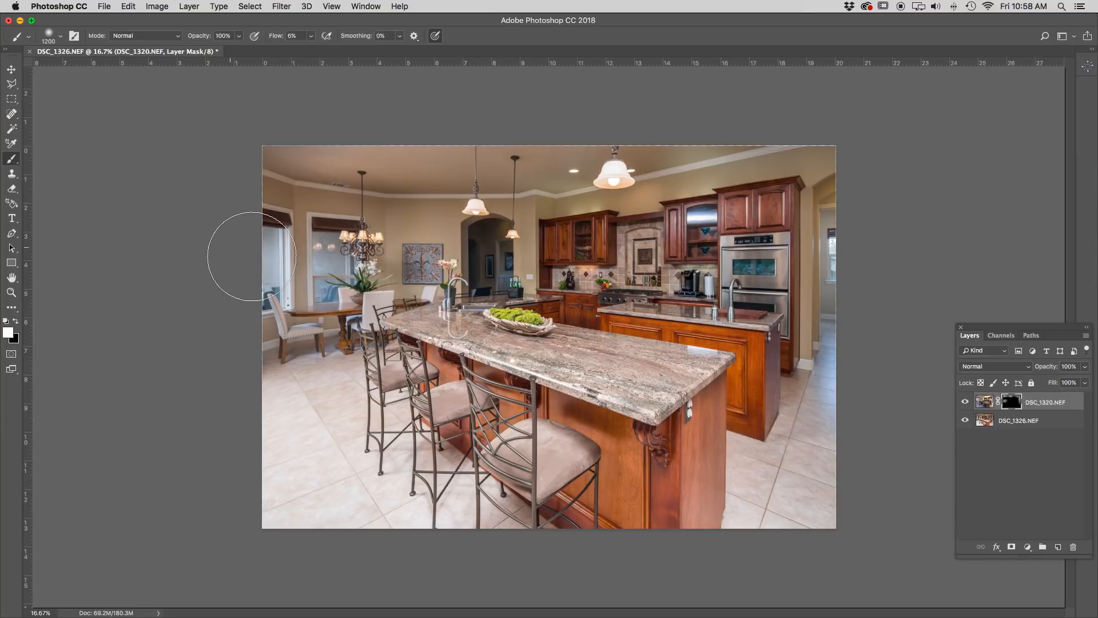
Step: Paint the DSC_1320.NEF mask white inside the arched hallway opening, reducing the brush from 600 to 300 pixels for the tighter areas
key("super+plus")
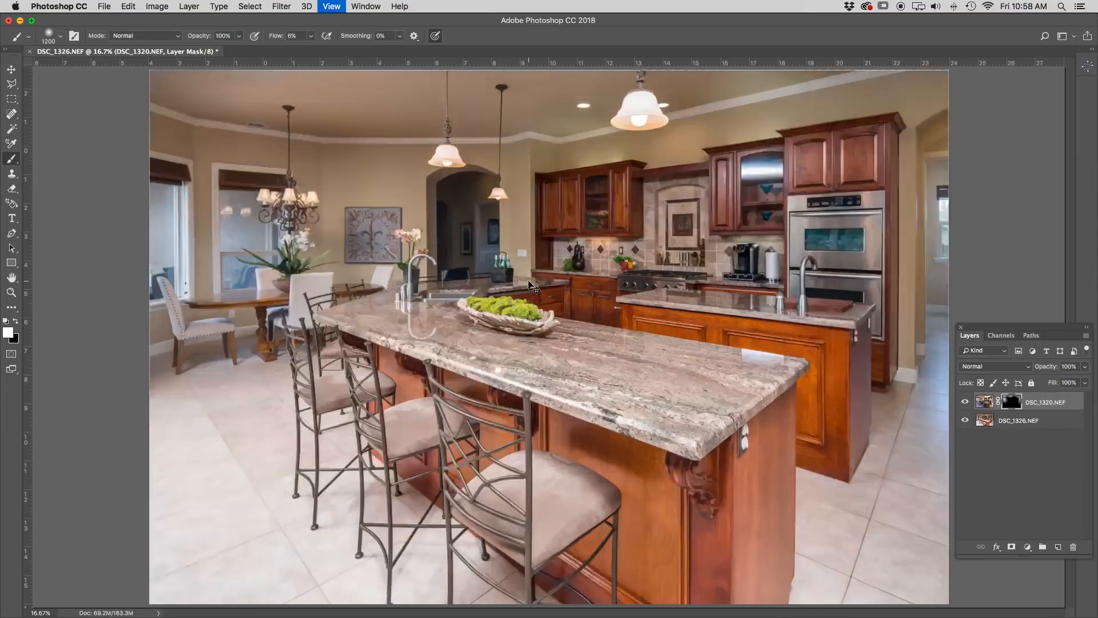
key("super+plus")
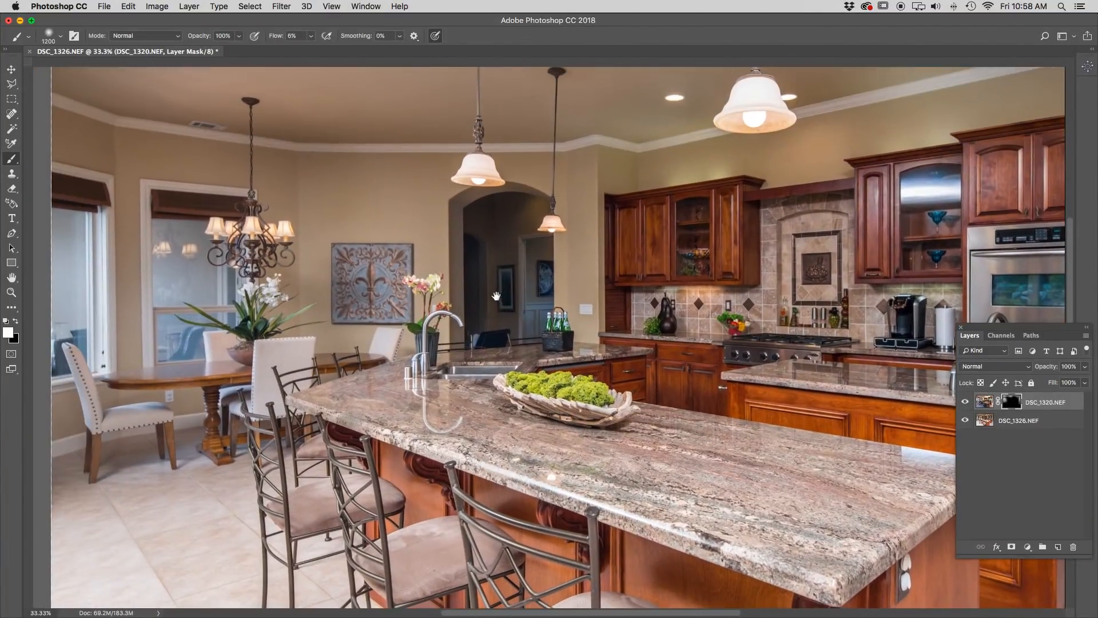
key("bracketleft")
key("bracketleft")
key("bracketleft")
key("bracketleft")
key("bracketleft")
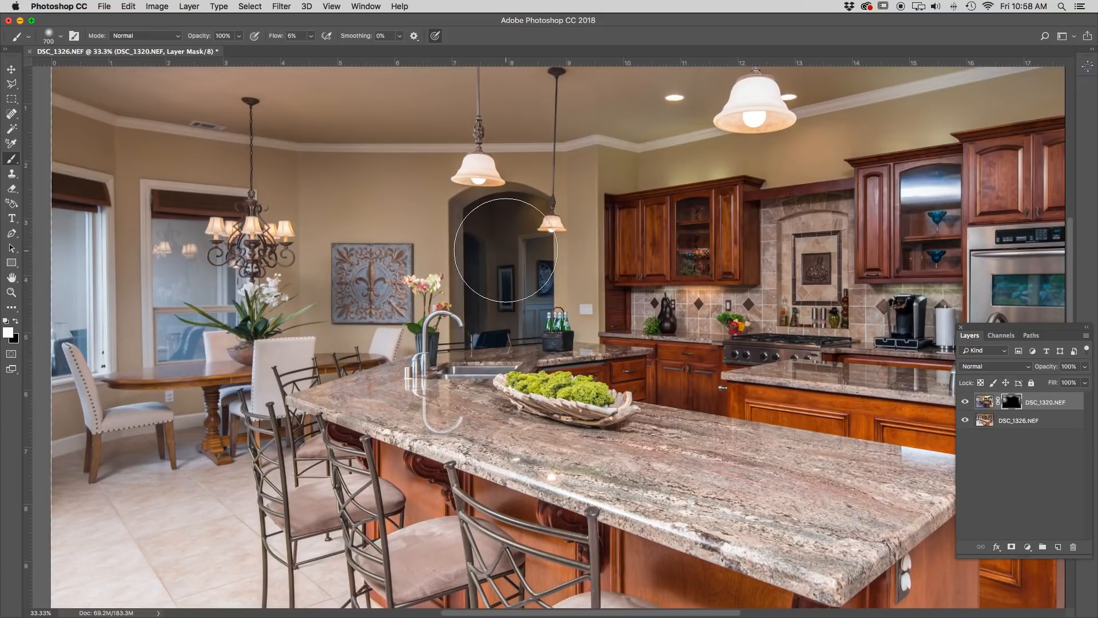
key("bracketleft")
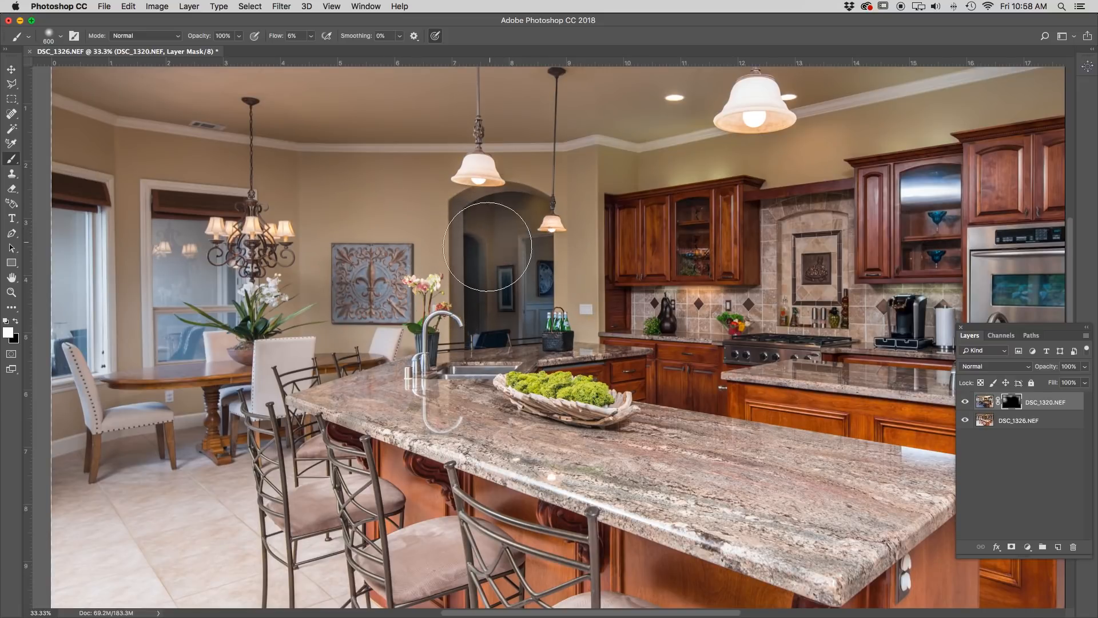
mouse_move(481, 287)
left_mouse_down()
mouse_move(502, 233)
mouse_move(529, 309)
mouse_move(524, 290)
mouse_move(540, 258)
mouse_move(517, 295)
mouse_move(492, 257)
mouse_move(491, 228)
mouse_move(503, 227)
mouse_move(494, 269)
left_mouse_up()
key("bracketleft")
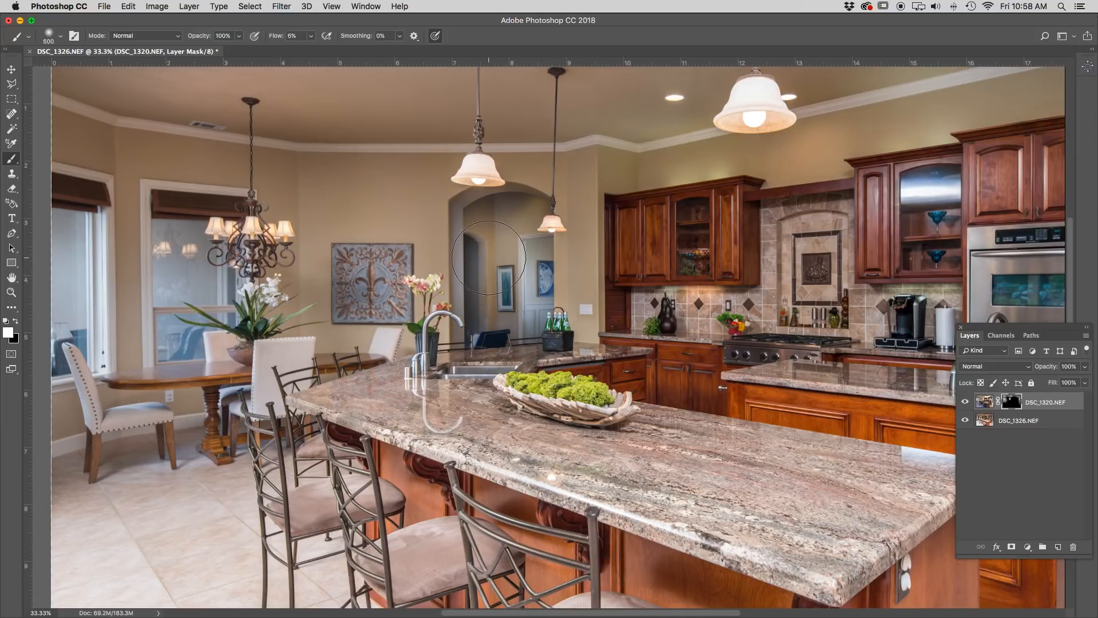
mouse_move(500, 211)
left_mouse_down()
mouse_move(485, 188)
mouse_move(522, 196)
mouse_move(510, 200)
mouse_move(482, 278)
mouse_move(530, 272)
left_mouse_up()
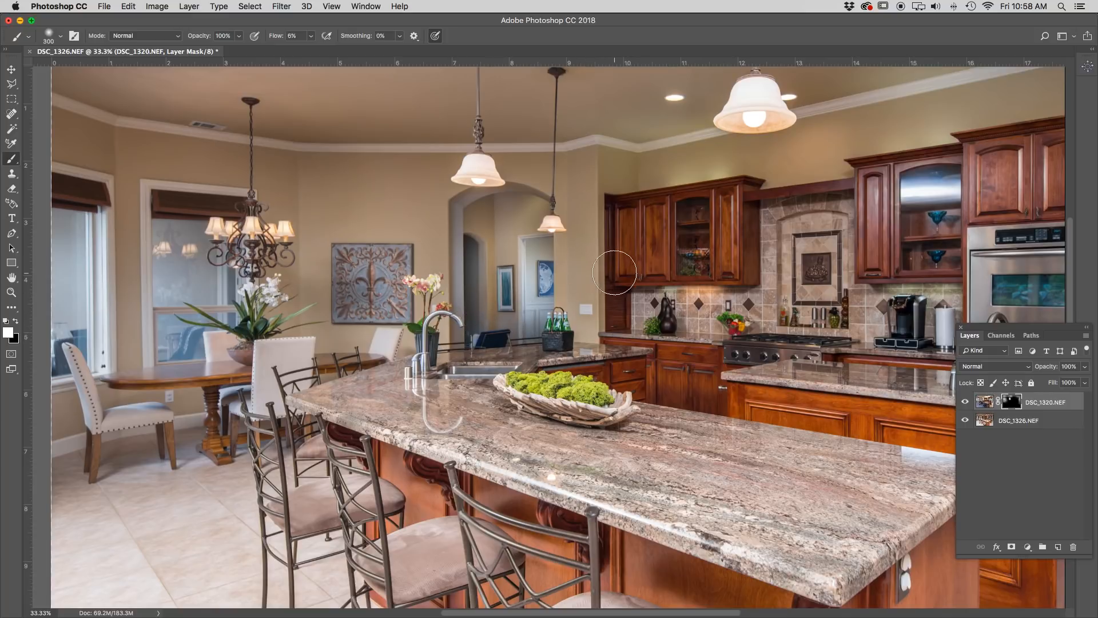
Step: Paint the mask white over the tile backsplash and the glass-front cabinet near the ovens with a 600-pixel brush
key("bracketright")
key("bracketright")
key("bracketright")
mouse_move(787, 285)
left_mouse_down()
mouse_move(718, 321)
mouse_move(678, 298)
mouse_move(718, 312)
left_mouse_up()
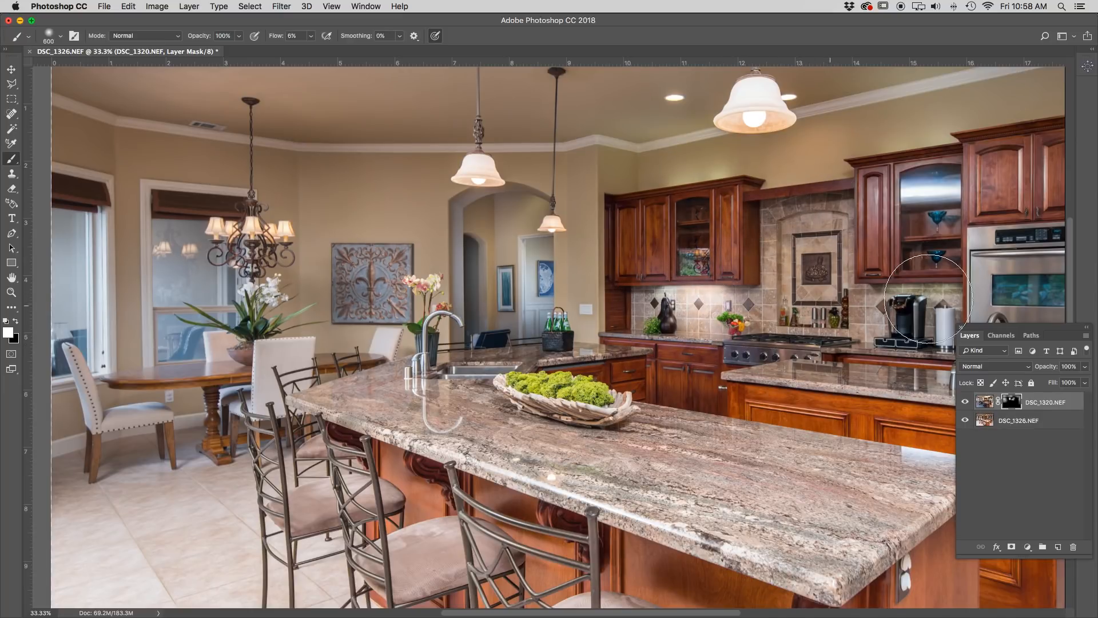
mouse_move(513, 354)
left_mouse_down()
mouse_move(398, 302)
mouse_move(339, 299)
left_mouse_up()
key("super+r")
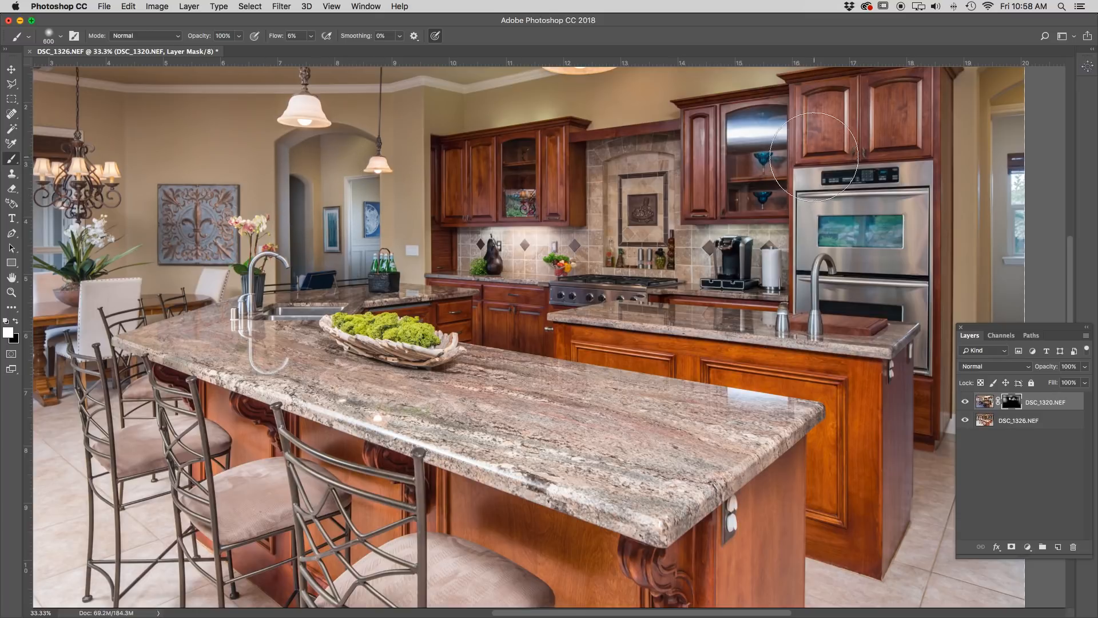
scroll(864, 148, "up", 5)
mouse_move(874, 211)
left_mouse_down()
mouse_move(914, 206)
mouse_move(794, 210)
mouse_move(842, 211)
mouse_move(761, 252)
mouse_move(735, 244)
mouse_move(744, 227)
mouse_move(775, 239)
mouse_move(798, 230)
mouse_move(765, 239)
mouse_move(787, 247)
mouse_move(775, 265)
mouse_move(627, 263)
mouse_move(601, 251)
mouse_move(607, 274)
mouse_move(762, 274)
mouse_move(869, 254)
mouse_move(800, 248)
mouse_move(751, 273)
mouse_move(796, 284)
mouse_move(845, 242)
mouse_move(828, 208)
mouse_move(873, 227)
mouse_move(860, 198)
left_mouse_up()
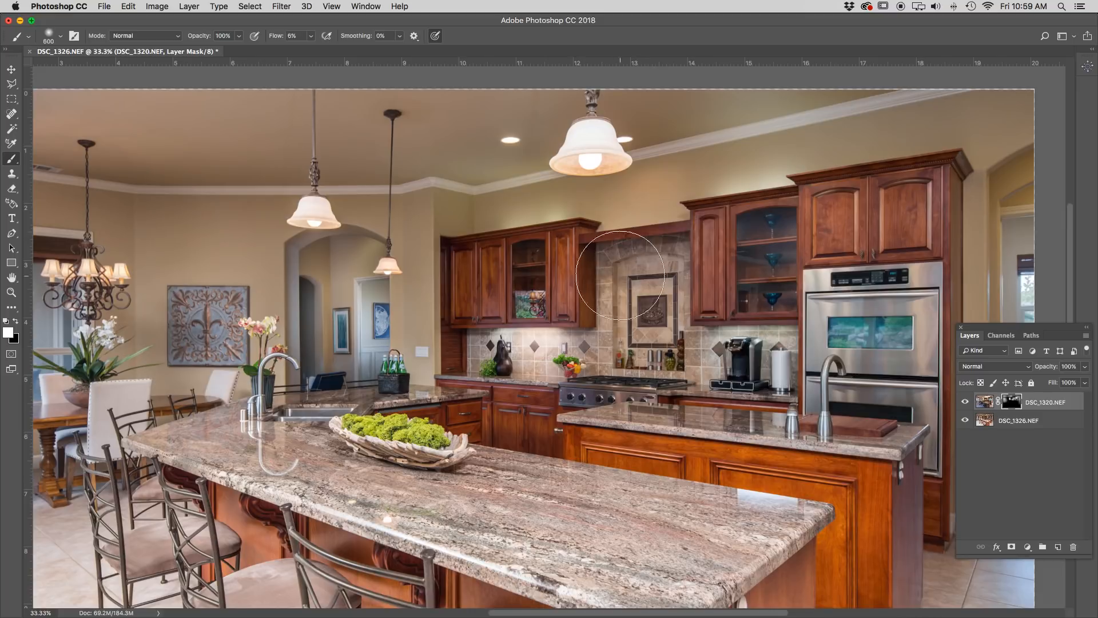
Step: Enlarge the brush to 1700 pixels and blend the DSC_1320.NEF layer into the island, bar stools and tile floor
key("super+minus")
key("super+minus")
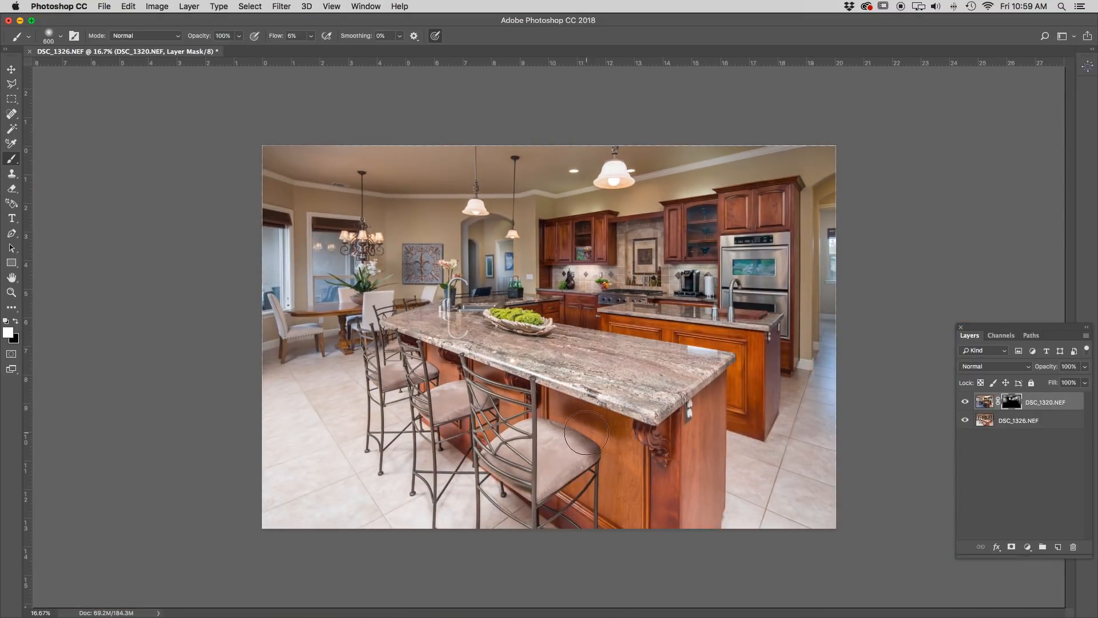
key("bracketright")
key("bracketright")
key("bracketright")
key("bracketright")
key("bracketright")
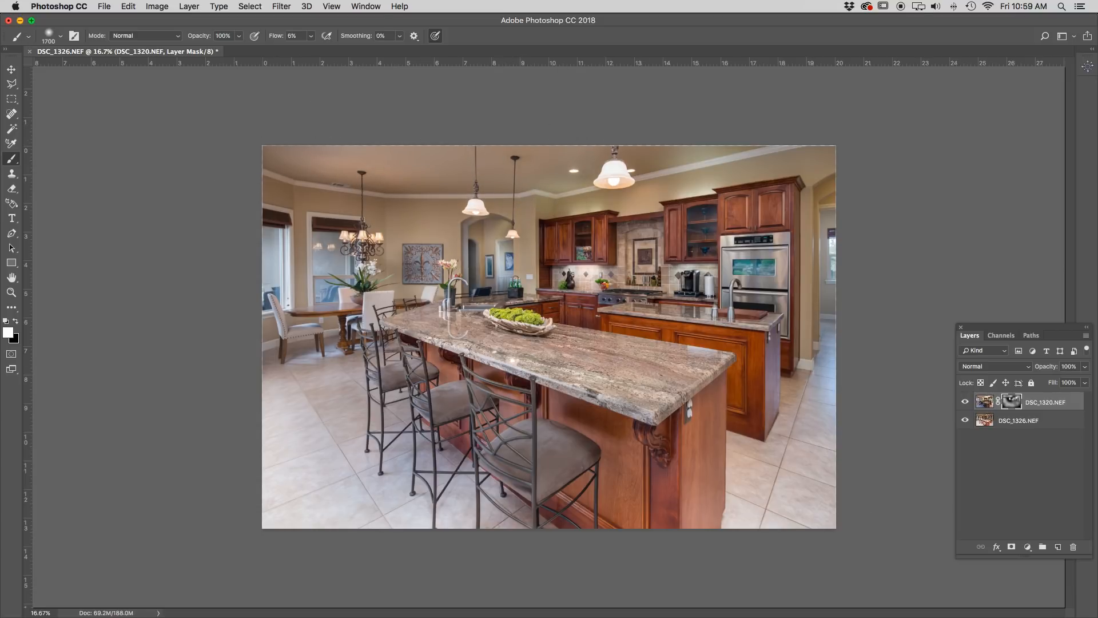
Step: Compare the kitchen blend with and without the masked DSC_1320.NEF layer, leaving that layer visible
left_click(965, 403)
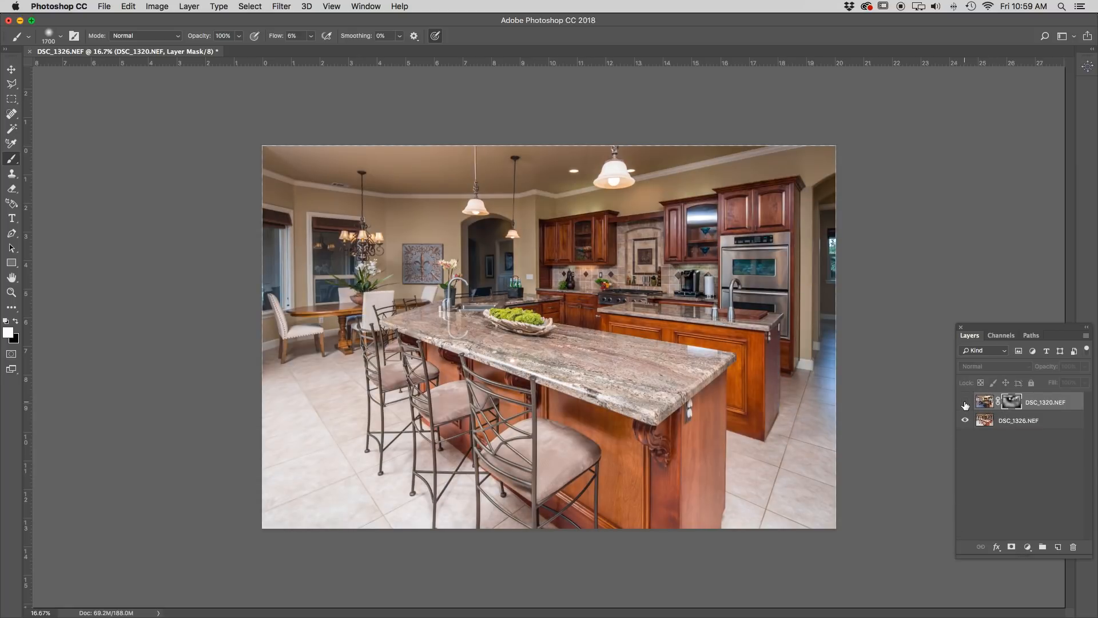
left_click(965, 403)
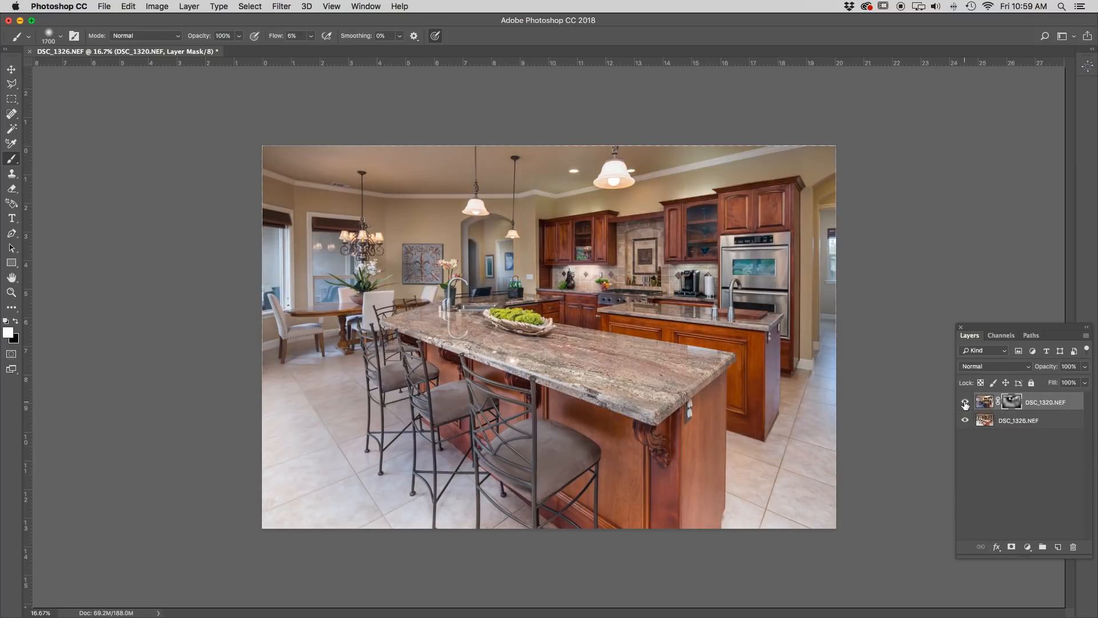
left_click(965, 403)
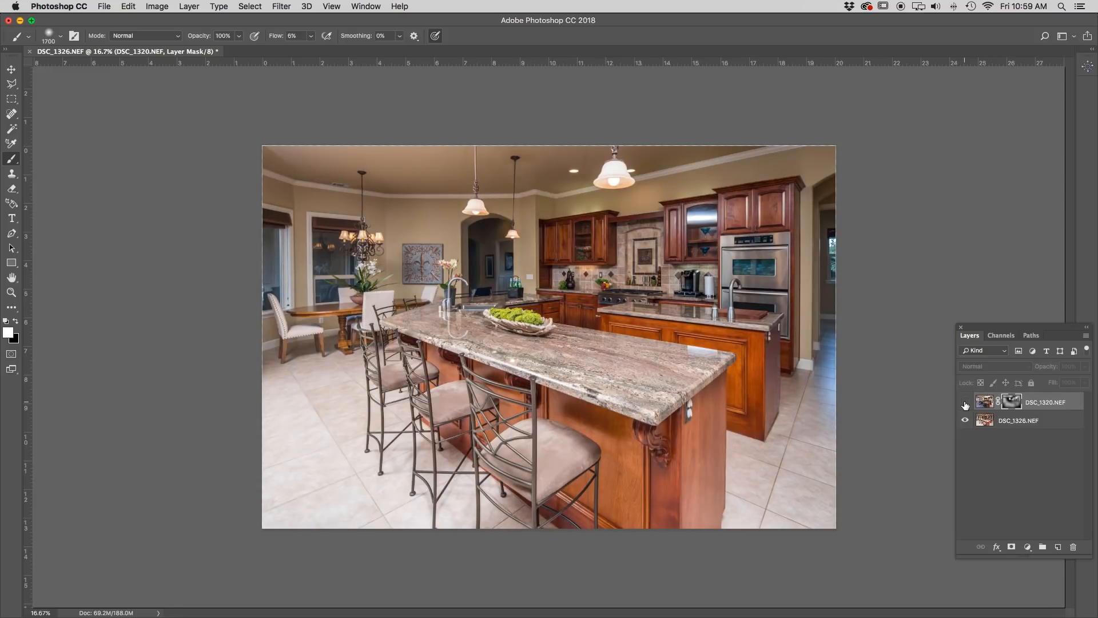
left_click(965, 403)
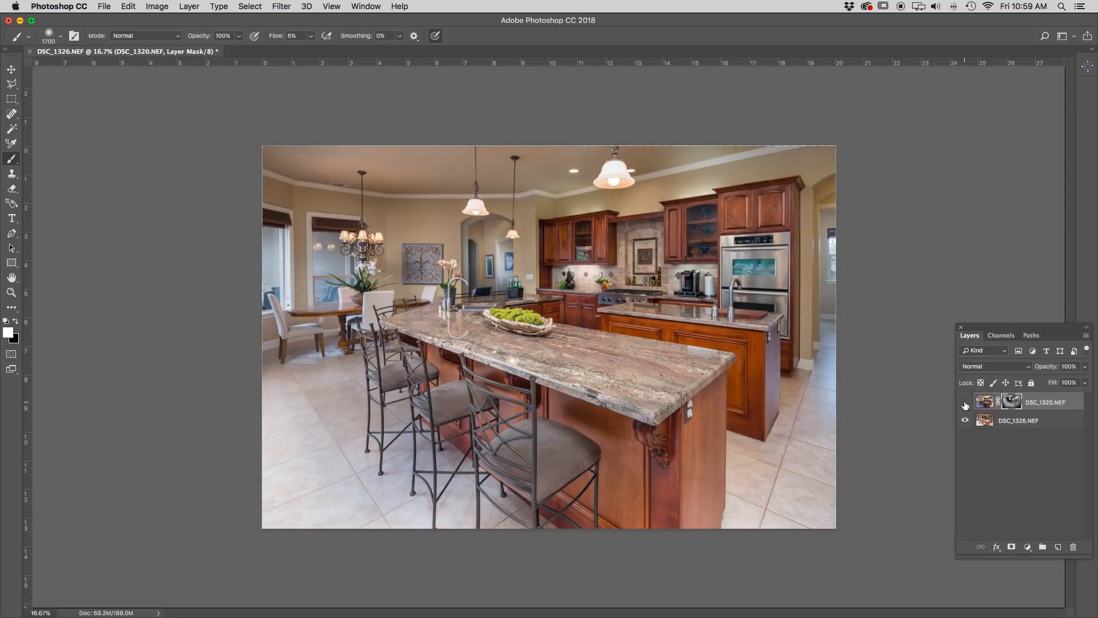
left_click(965, 403)
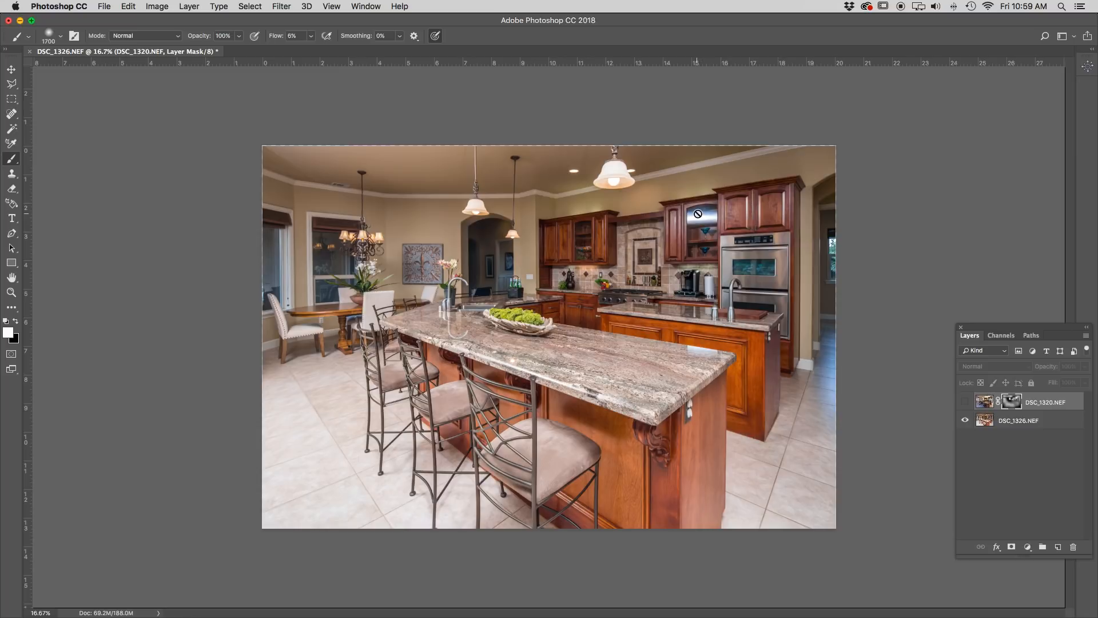
left_click(965, 403)
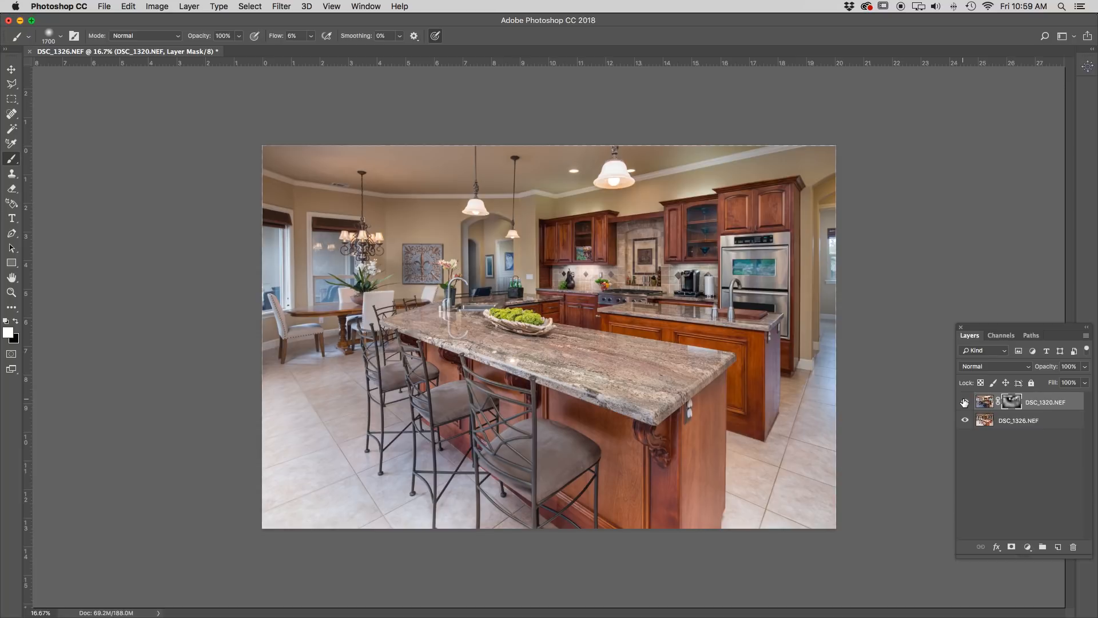
Step: Save the blended kitchen image and close its document
key("super+s")
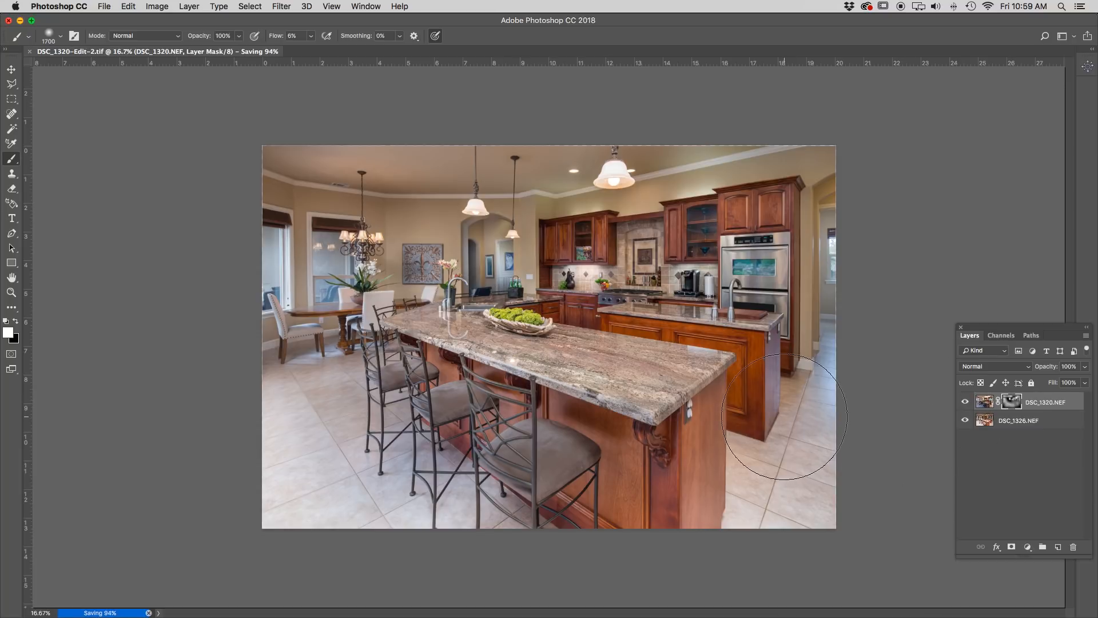
key("super+w")
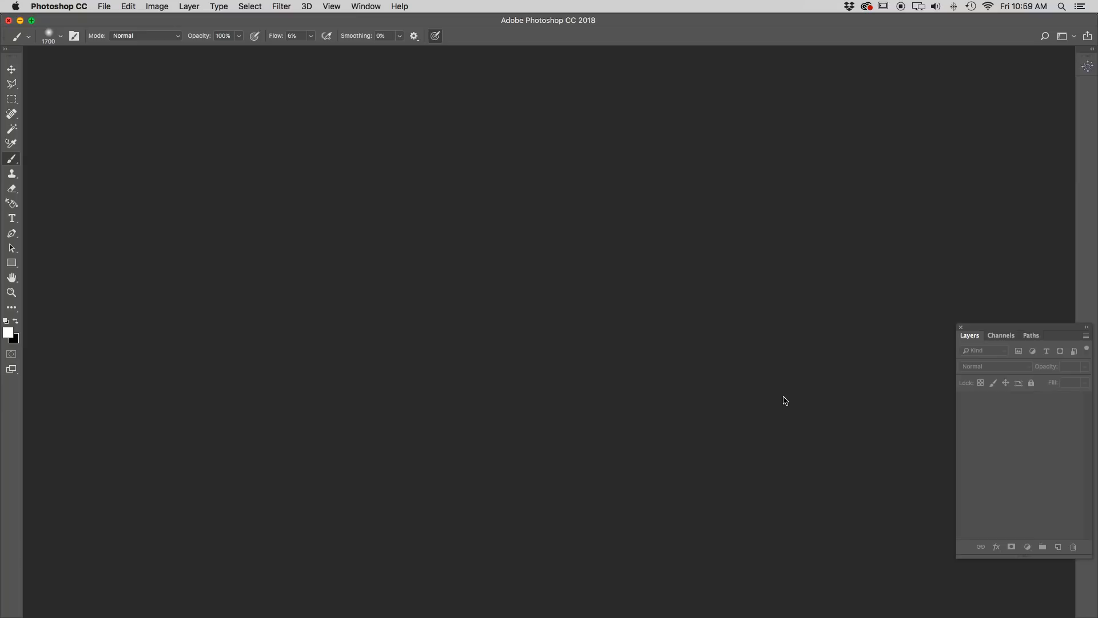
Step: Switch to Lightroom and apply the ZZZ Final Bump preset to DSC_1320-Edit-2.tif
key("super+Tab")
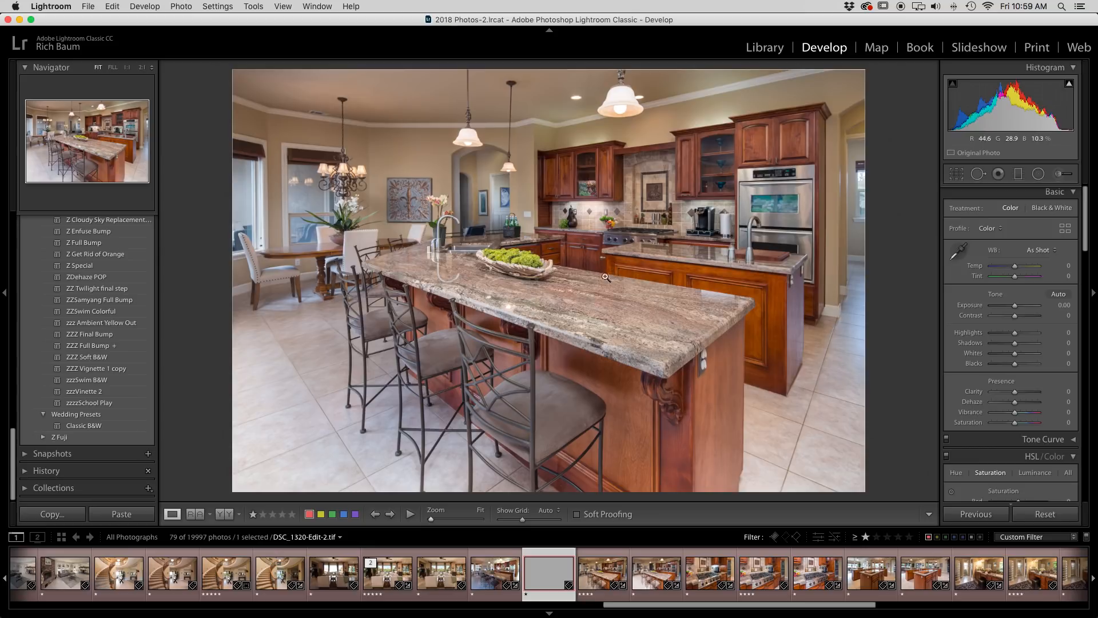
scroll(1011, 373, "down", 2)
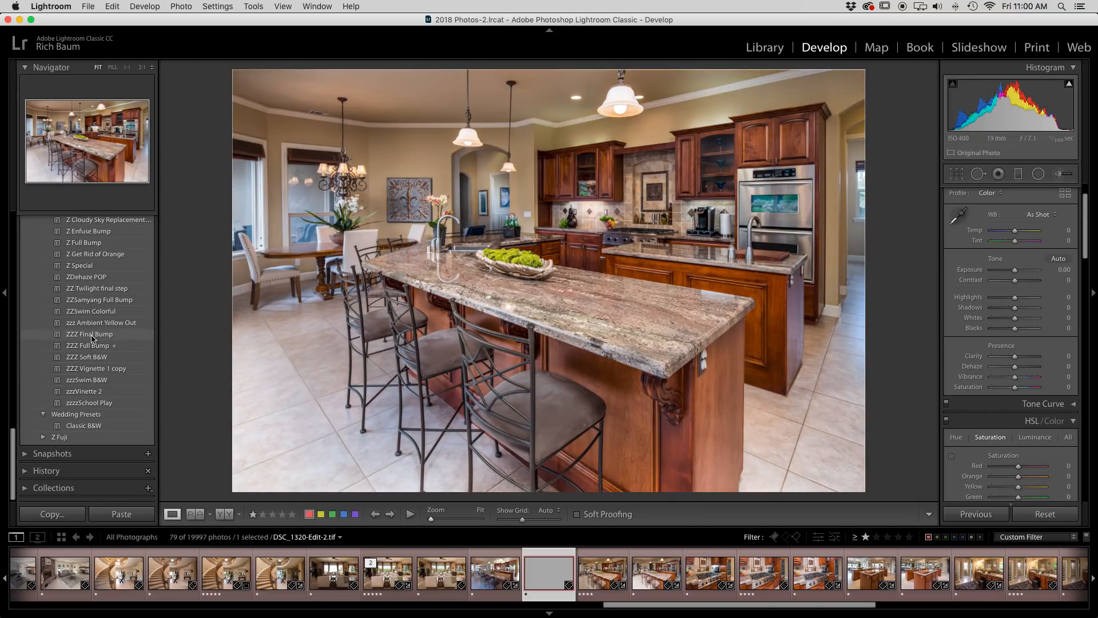
left_click(92, 338)
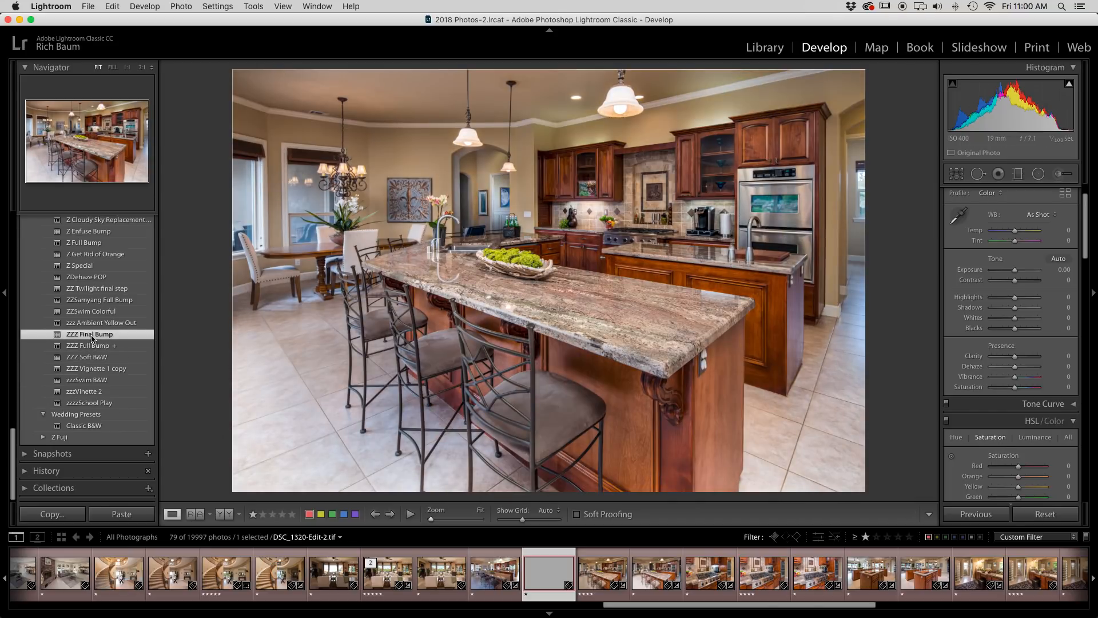